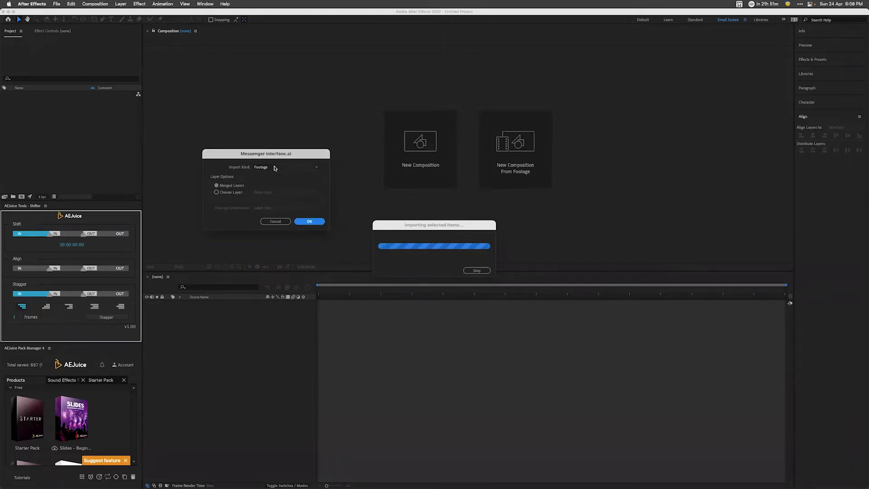
Step: Import Messenger interface.ai as a Composition with Layer Size footage dimensions
left_click(277, 168)
left_click(281, 179)
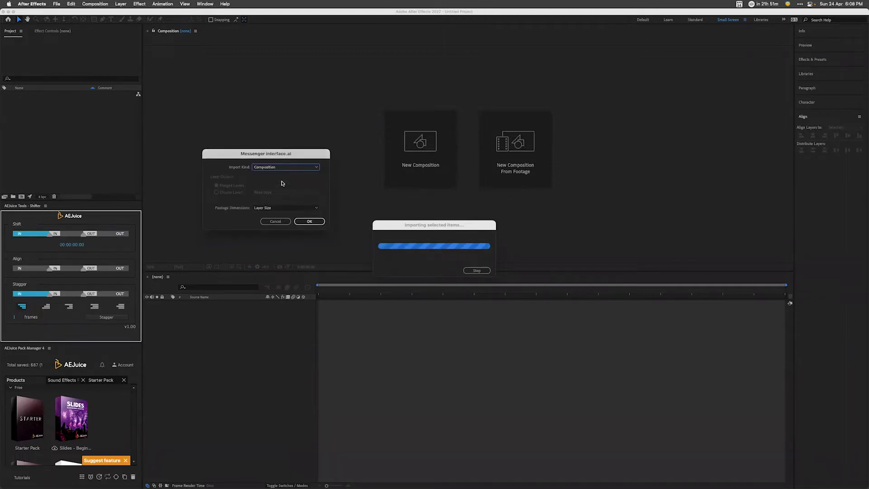
left_click(279, 208)
left_click(274, 215)
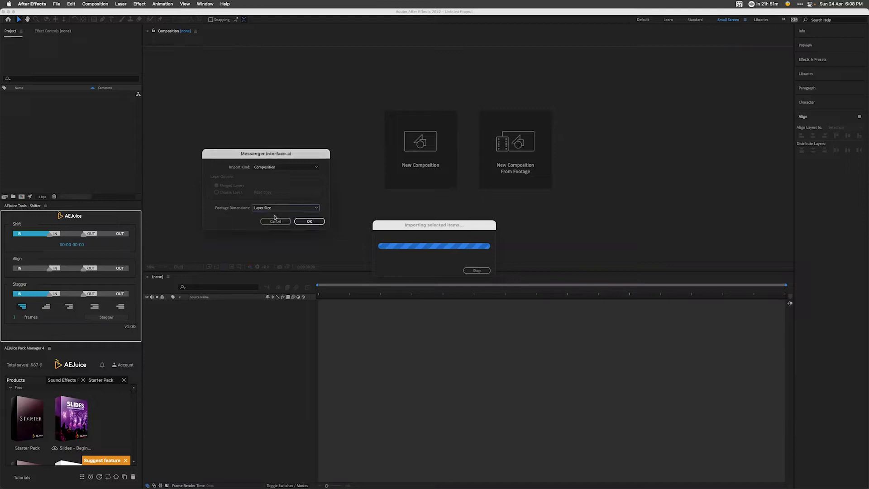
left_click(311, 222)
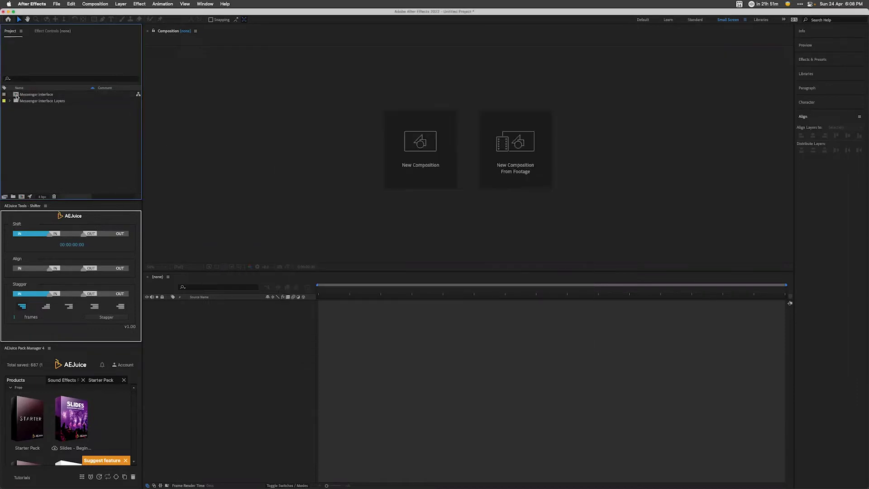
Step: Open the Messenger Interface comp, enlarge the viewer, and step through layers from BG to Read copy
double_click(17, 95)
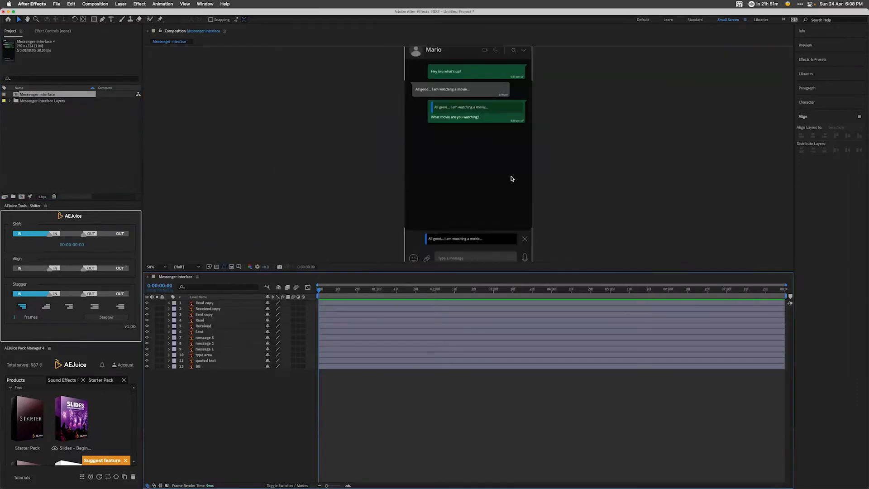
left_click_drag(392, 271, 394, 343)
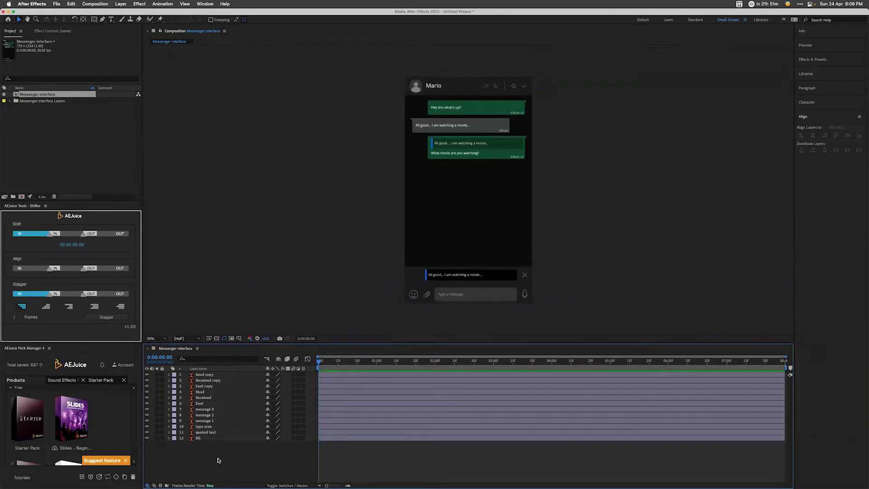
left_click(213, 438)
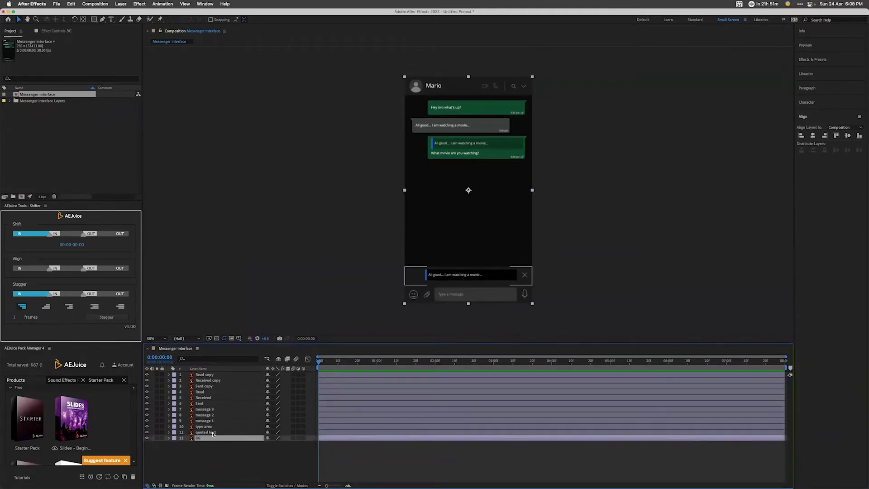
left_click(213, 432)
left_click(213, 427)
left_click(215, 420)
left_click(217, 415)
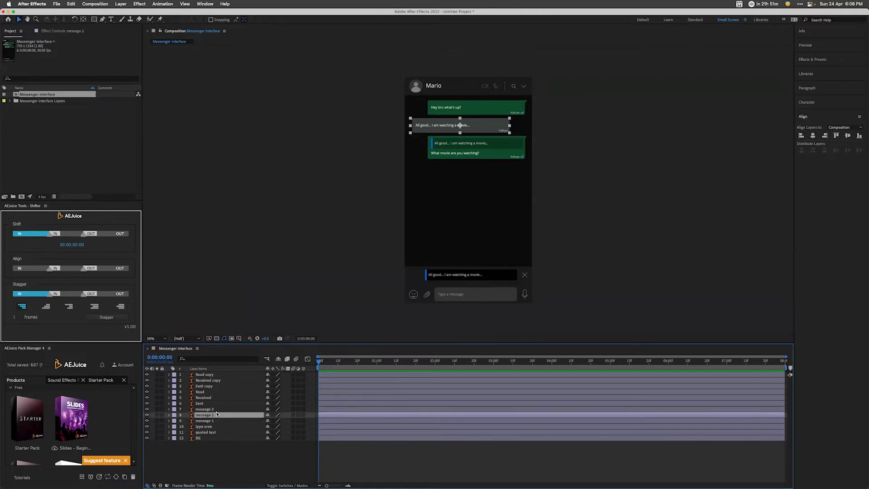
left_click(216, 409)
left_click(213, 403)
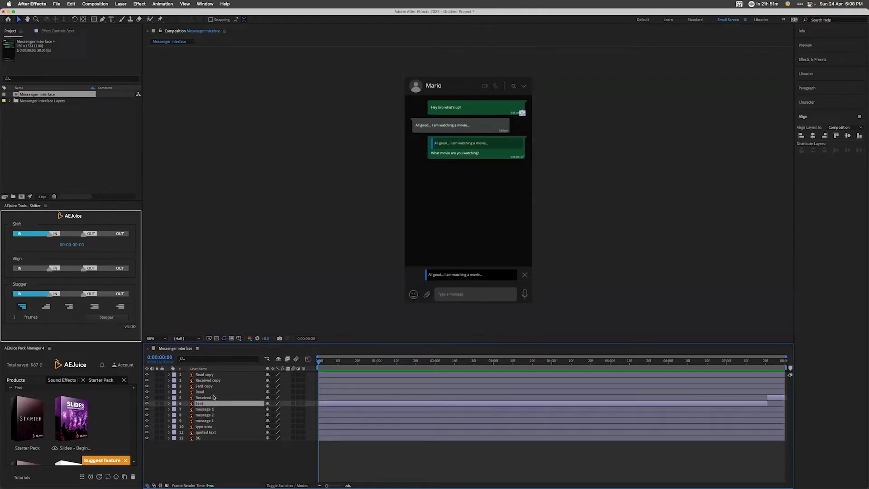
left_click(213, 398)
left_click(213, 392)
left_click(213, 386)
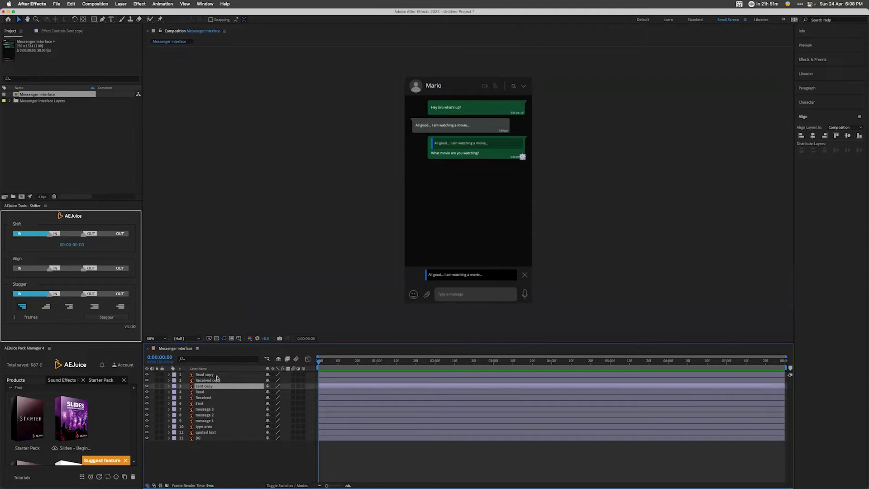
left_click(216, 376)
Step: Select the status layers 1–6, Read copy through Sent, ready for labelling
left_click(215, 381)
left_click(227, 375)
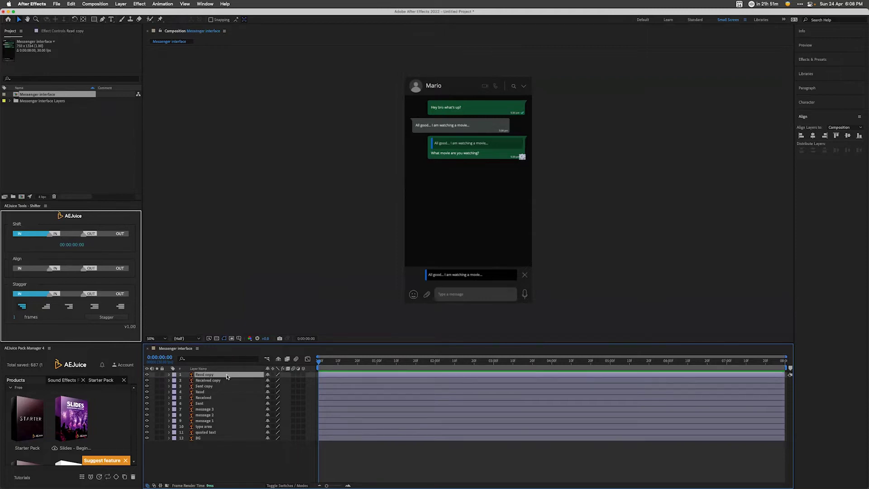
left_click(216, 398, "shift")
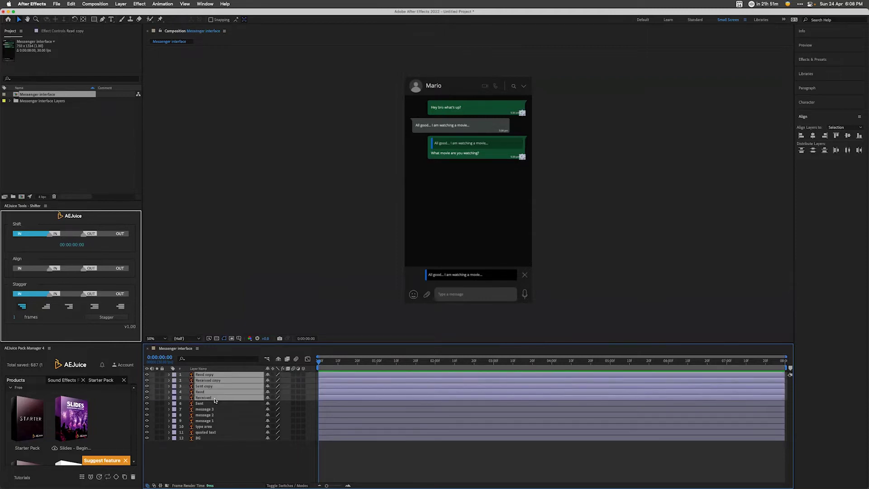
left_click(224, 465)
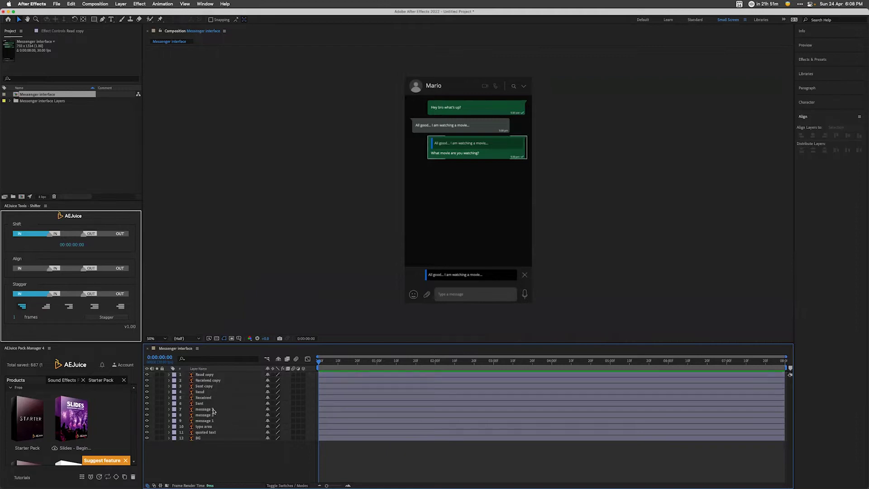
left_click(209, 404)
left_click(204, 392, "shift")
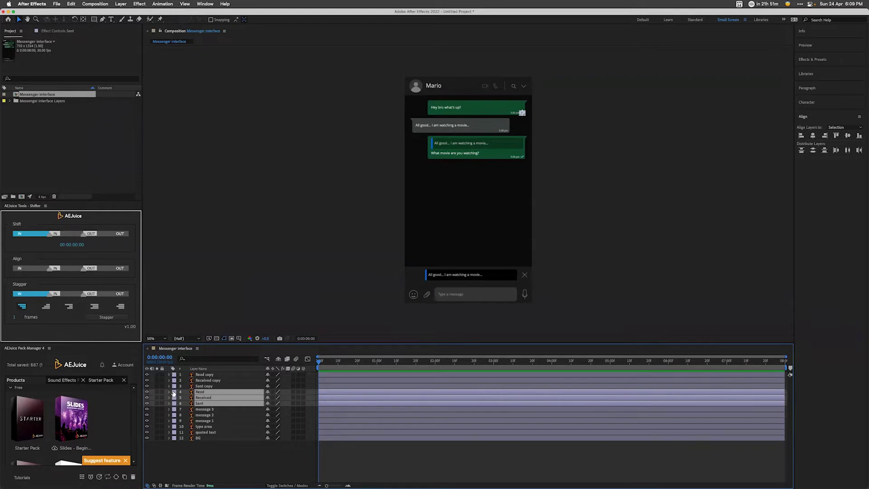
left_click(222, 375)
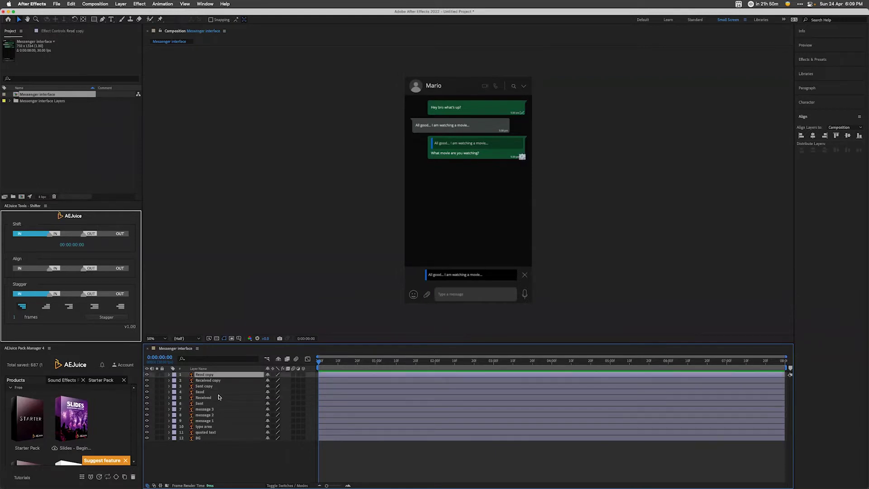
left_click(215, 398, "shift")
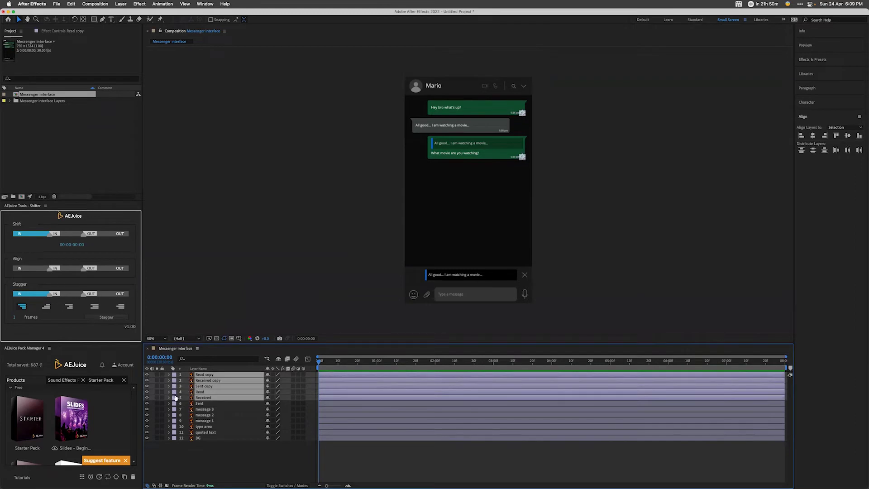
left_click(207, 403, "shift")
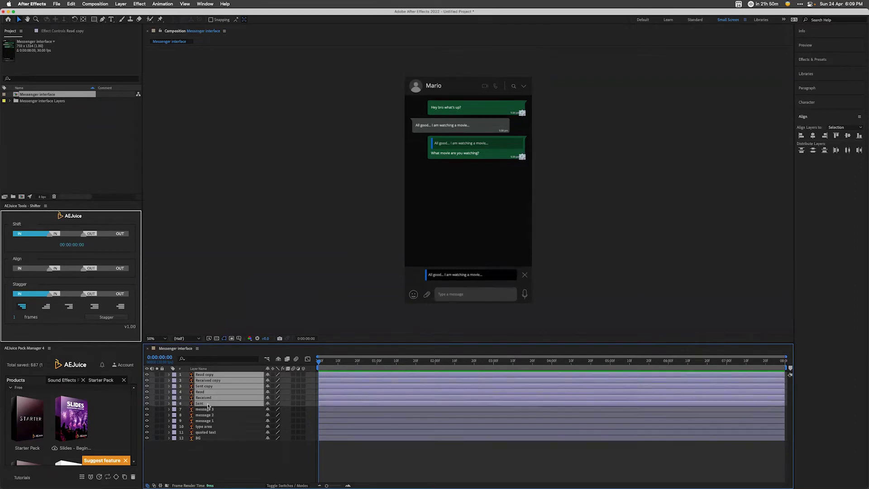
left_click(175, 403)
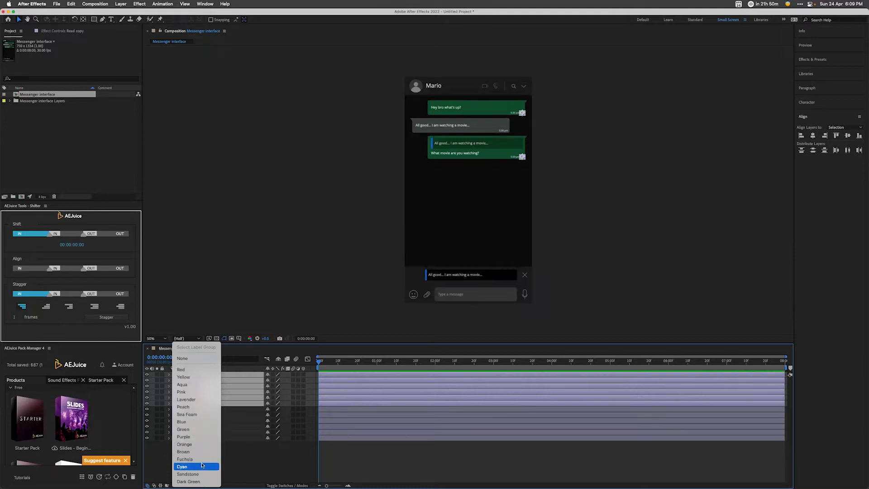
Step: Label the status layers Yellow and message layers Blue, shifting both groups later, messages to ~2 s
left_click(196, 381)
left_click_drag(338, 379, 445, 381)
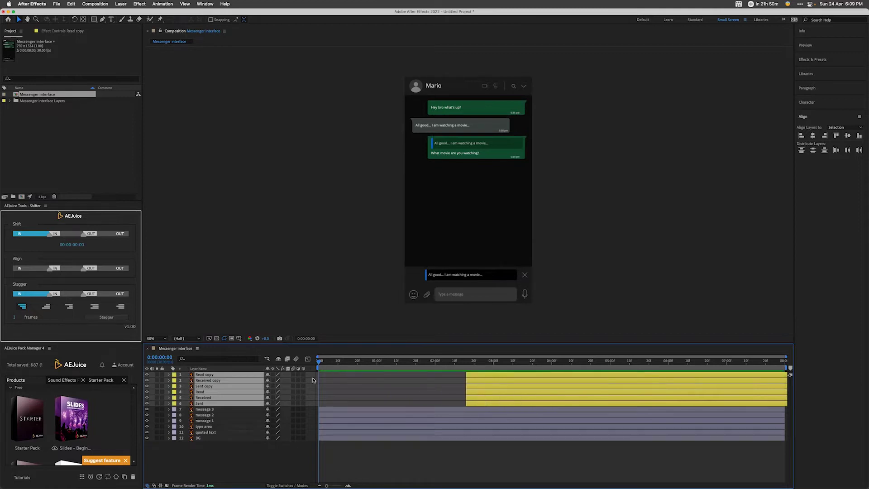
left_click(213, 409)
left_click(213, 421, "shift")
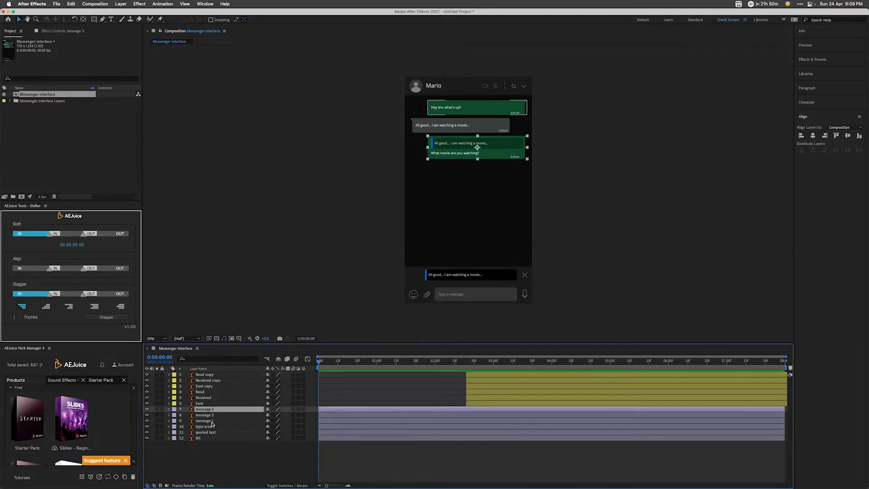
left_click(174, 420)
left_click(189, 422)
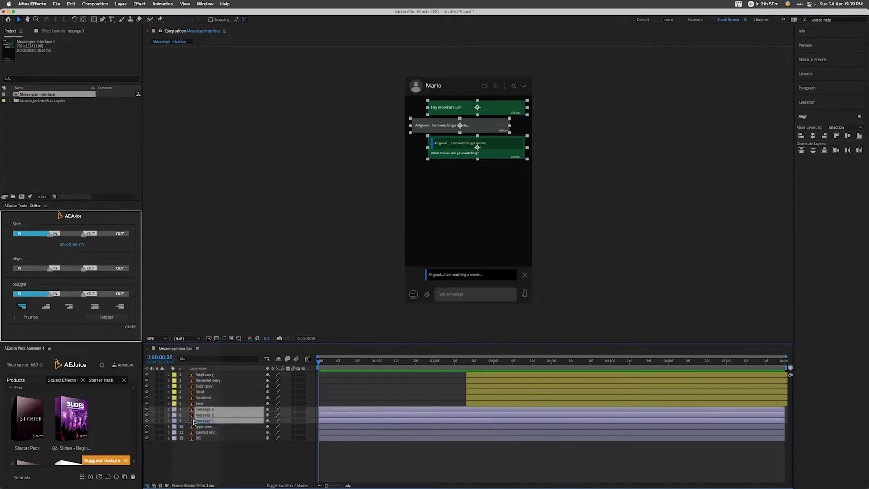
left_click_drag(325, 411, 442, 412)
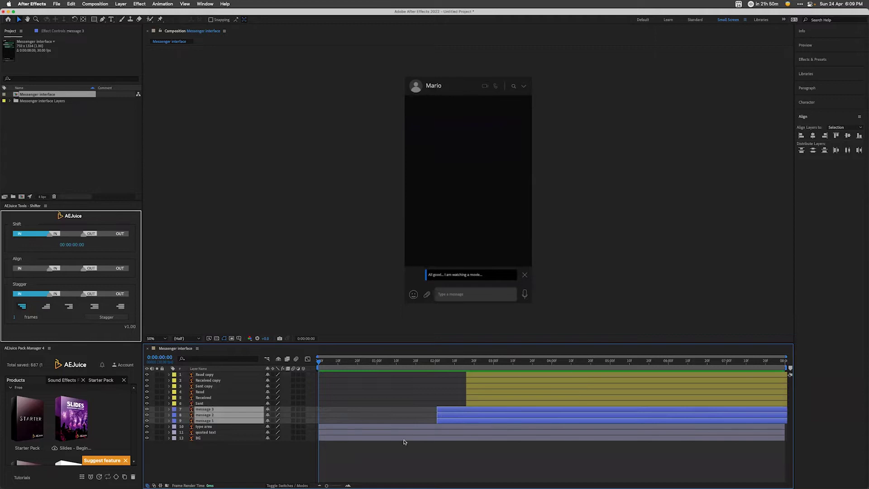
Step: Set the BG layer's label to None and lock it
left_click(239, 466)
left_click(200, 438)
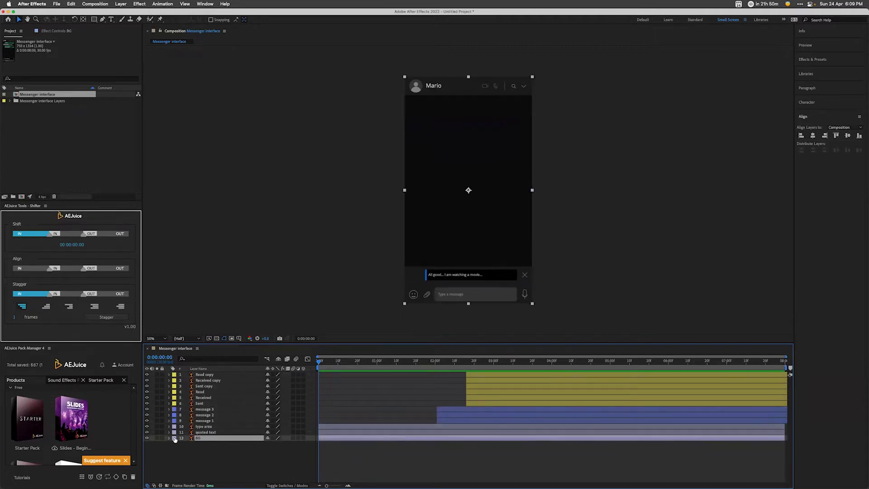
left_click(175, 439)
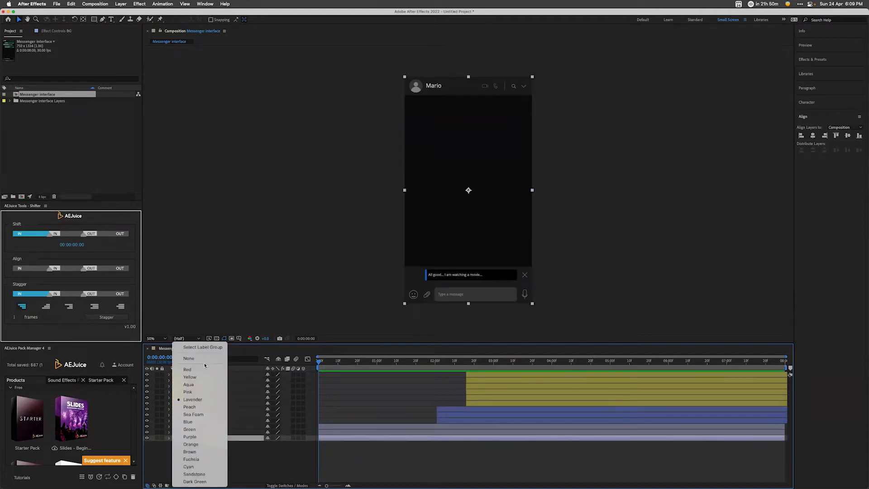
left_click(203, 359)
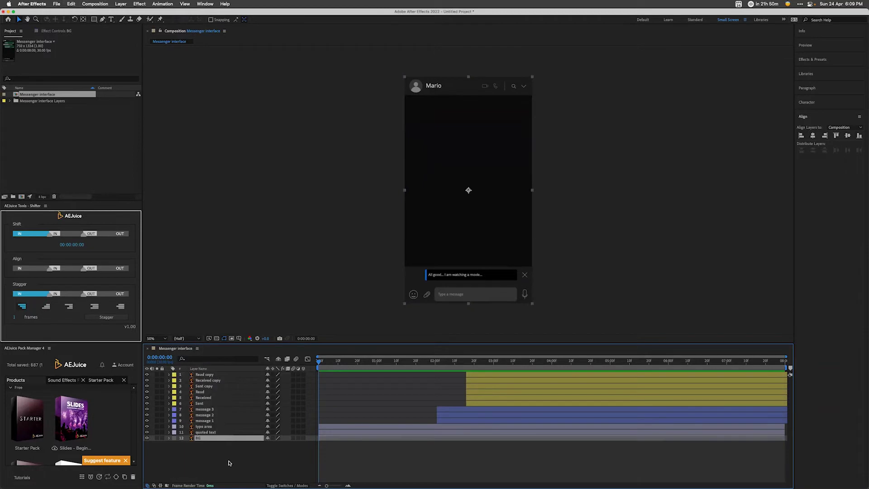
left_click(157, 439)
left_click(157, 438)
left_click(162, 439)
Step: Give the quoted text layer a Peach label and make it start later
left_click(187, 433)
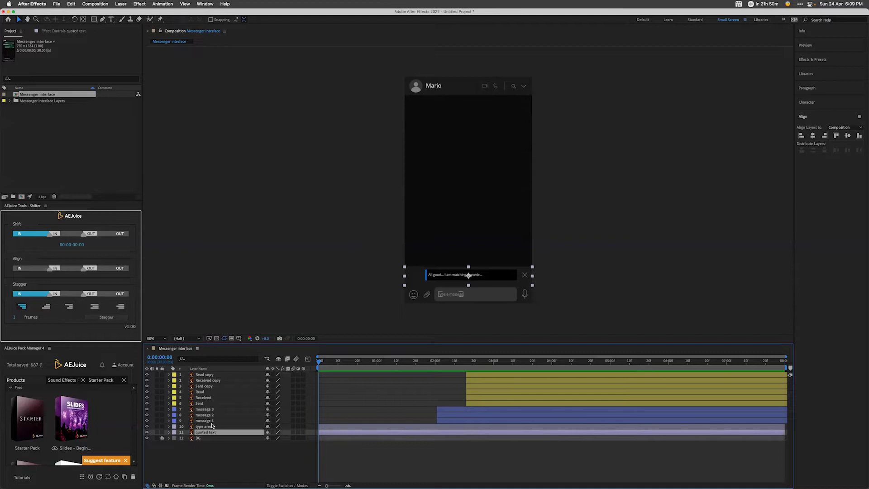
left_click(209, 428)
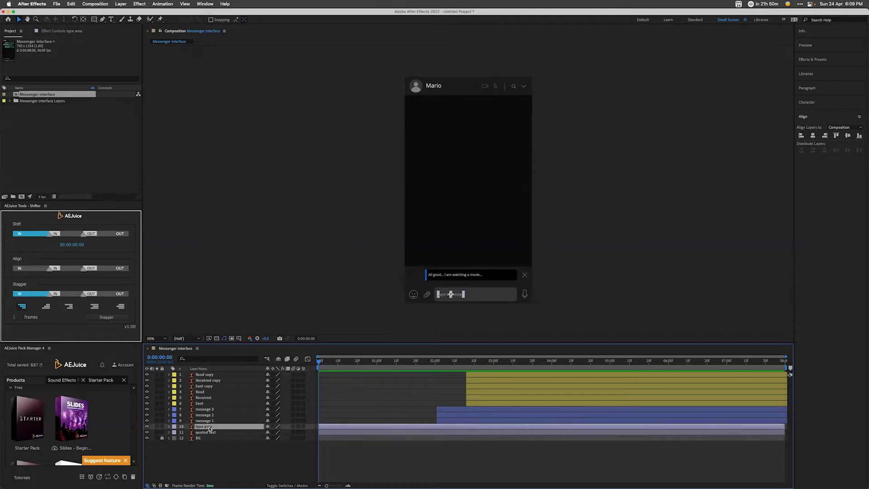
left_click(174, 432)
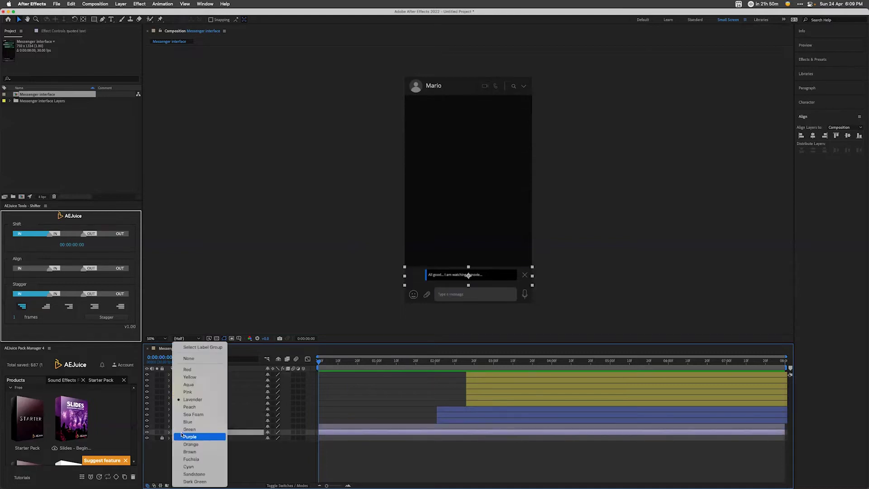
left_click(198, 410)
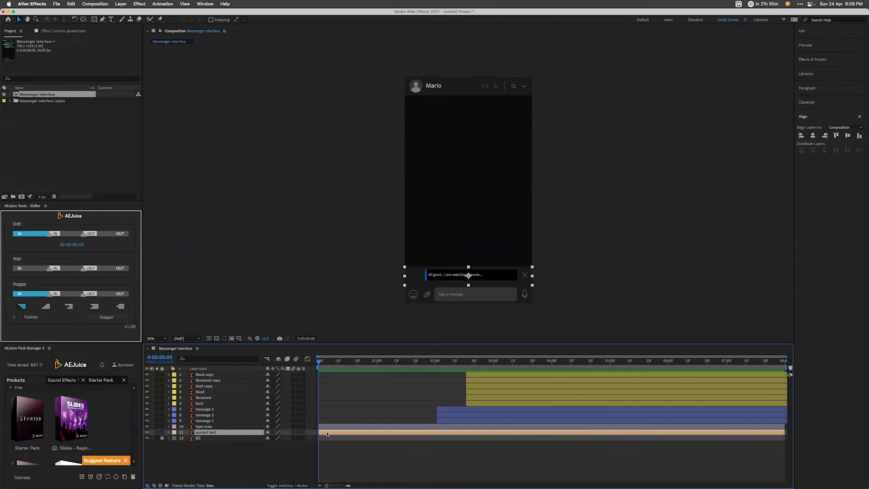
left_click_drag(326, 434, 549, 435)
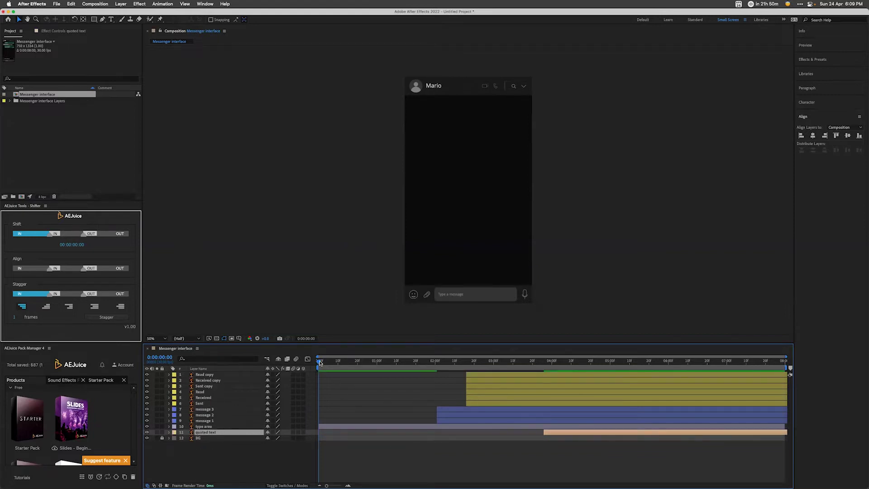
Step: Preview the opening animation and move the current time to 1 second
mouse_move(320, 363)
left_mouse_down()
mouse_move(344, 362)
mouse_move(319, 362)
left_mouse_up()
key("space")
key("space")
left_click(320, 362)
left_click_drag(321, 362, 376, 377)
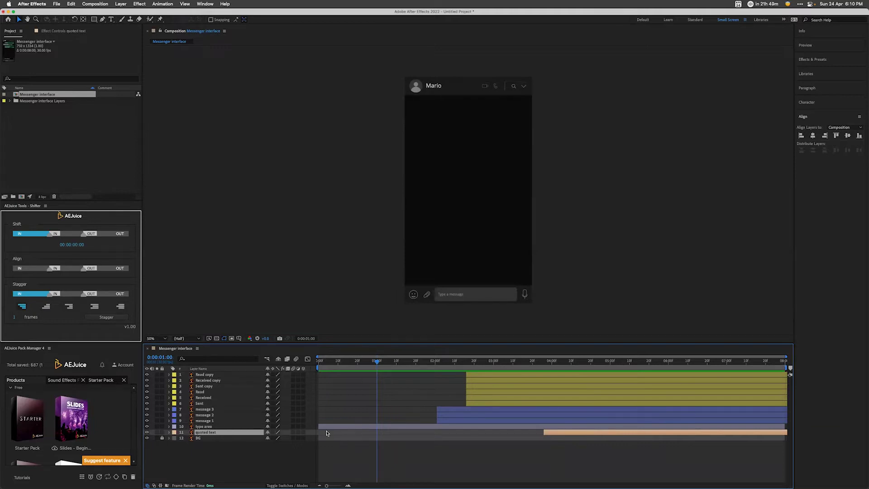
Step: Label the type area layer Brown, trim its out point to 1:00 with Alt+], and scrub to check
left_click(334, 427)
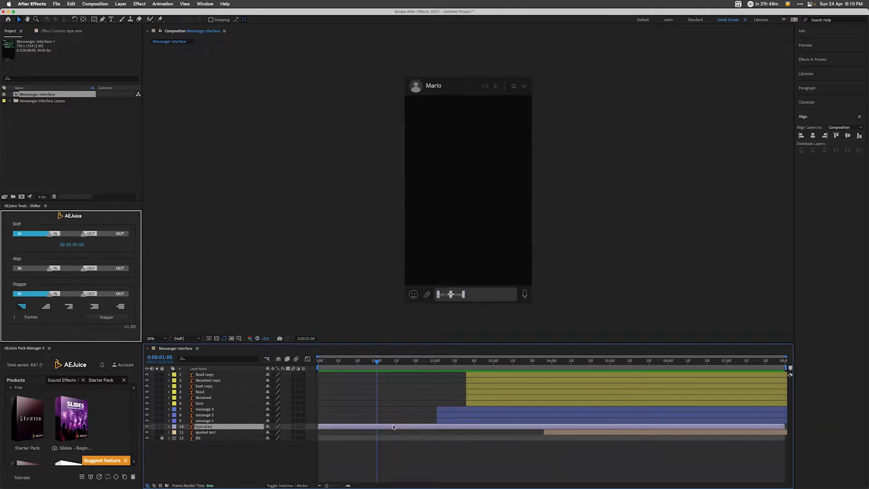
left_click(176, 427)
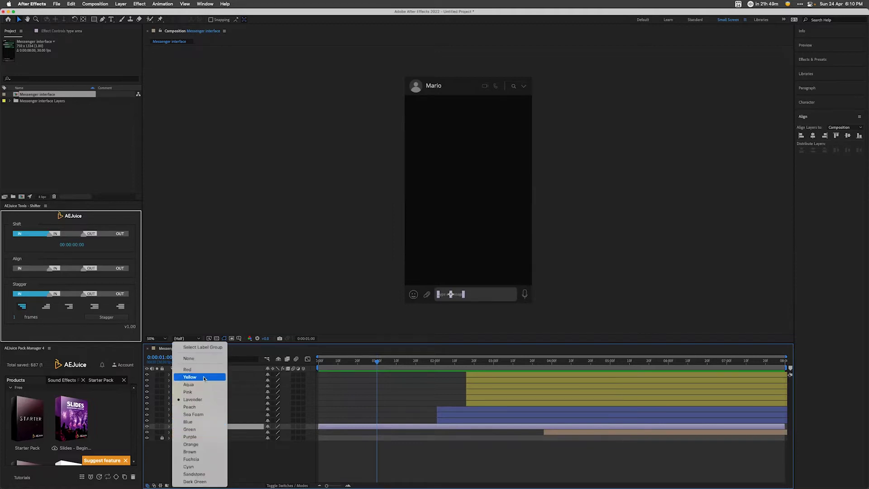
left_click(197, 452)
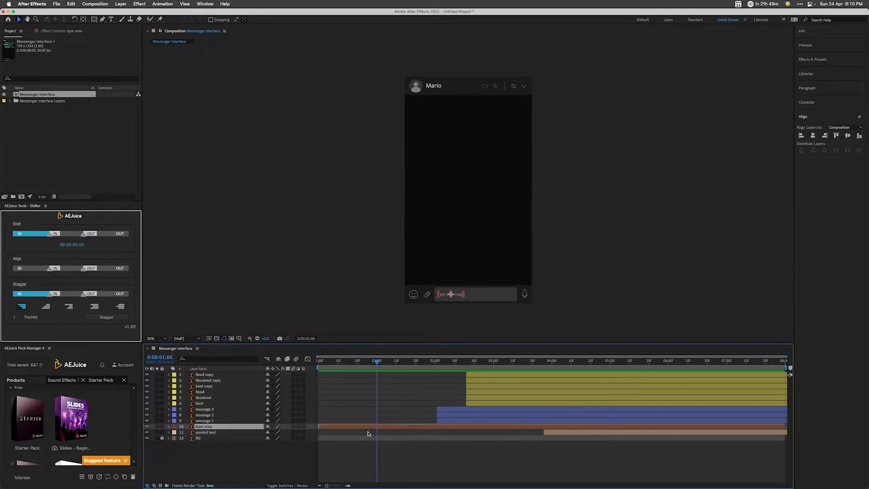
key("alt+bracketright")
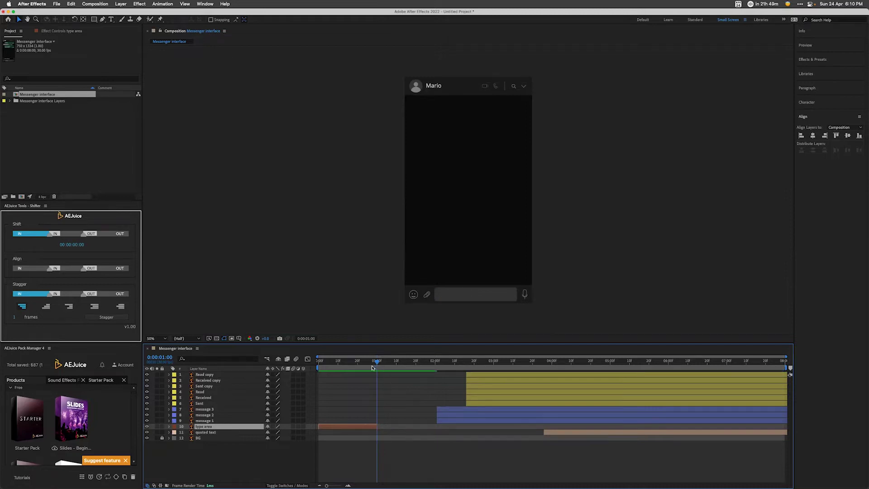
left_click(336, 364)
left_click(362, 368)
left_click_drag(362, 368, 378, 370)
Step: Start a text layer in the message box using Open Sans, 30 px, fill #ffffff
left_click(111, 19)
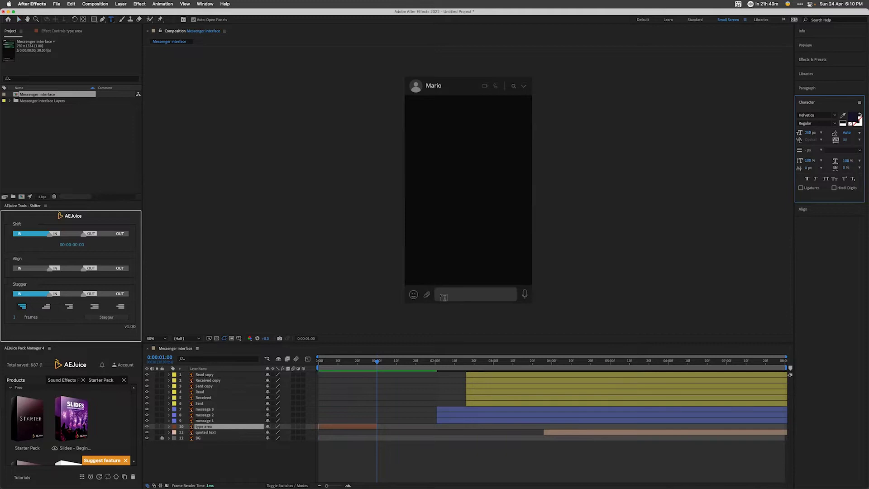
left_click(442, 296)
left_click(819, 116)
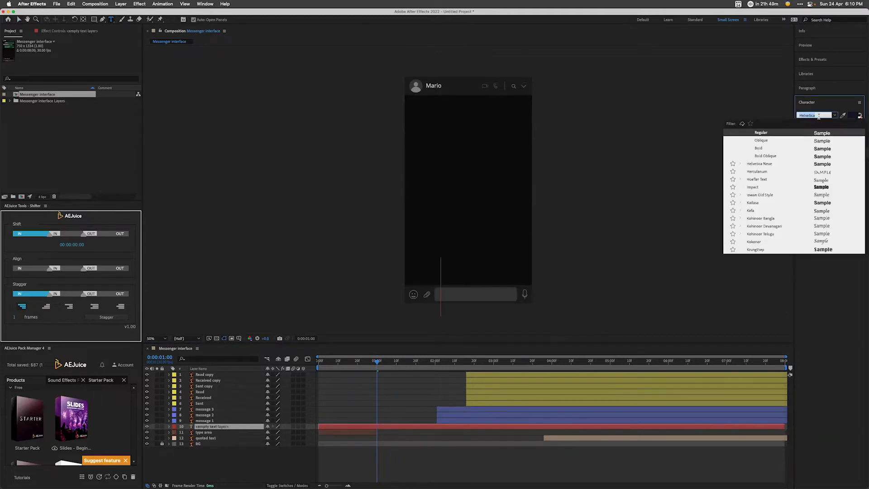
type("open")
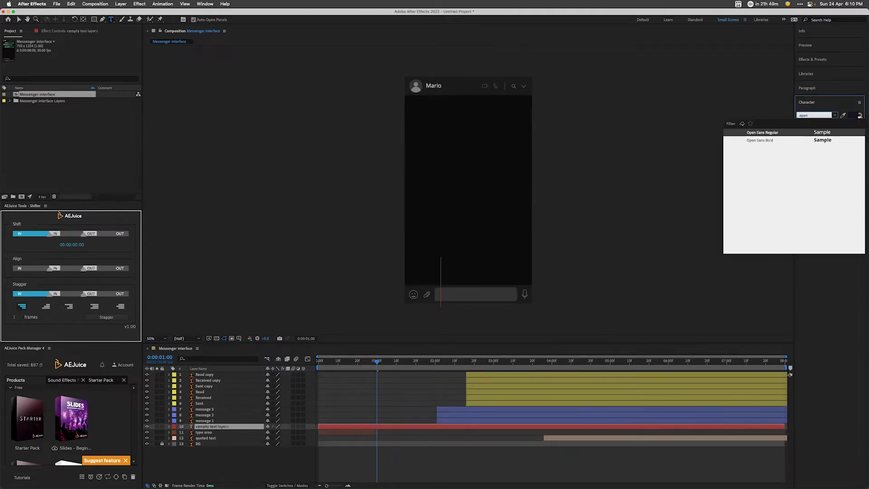
key("Return")
left_click(809, 133)
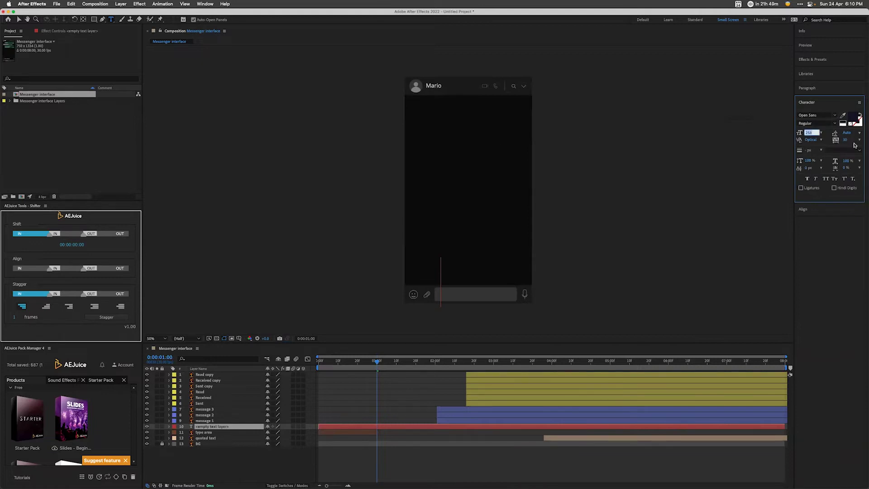
type("20")
key("Return")
left_click(852, 123)
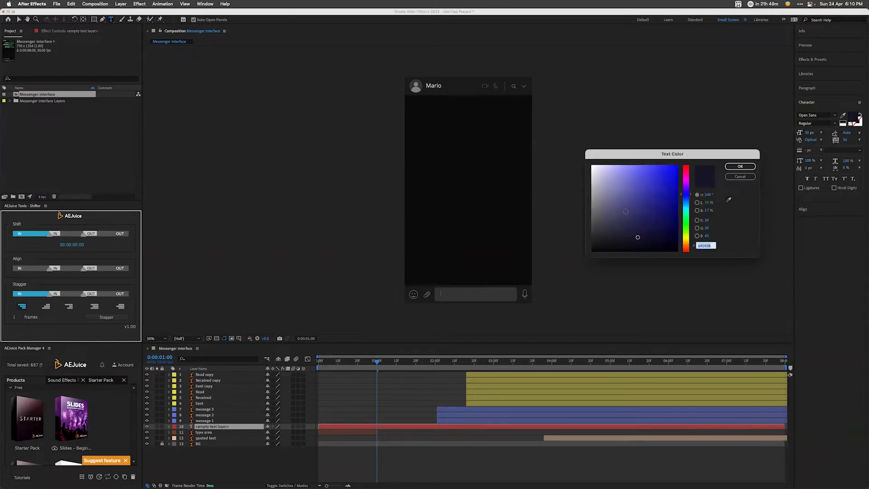
type("ffffff")
key("Return")
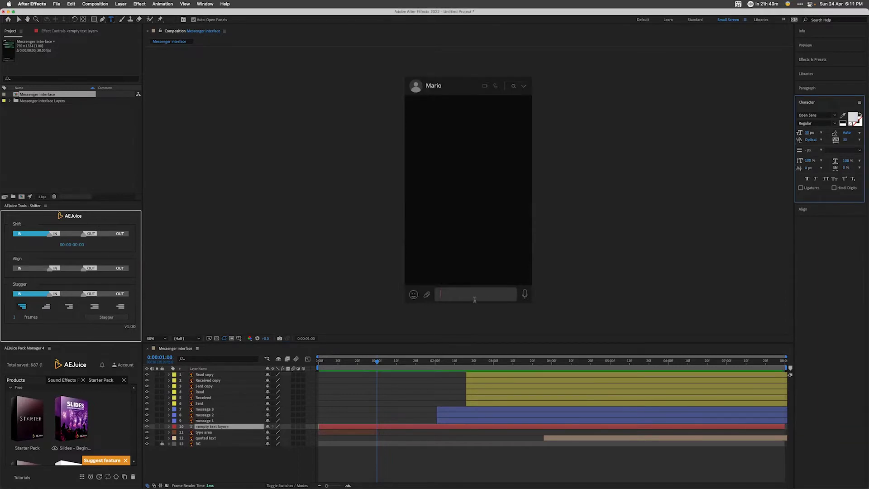
Step: Type the message 'Hey bro what's up?' into the text layer and finish editing
left_click(19, 19)
double_click(357, 428)
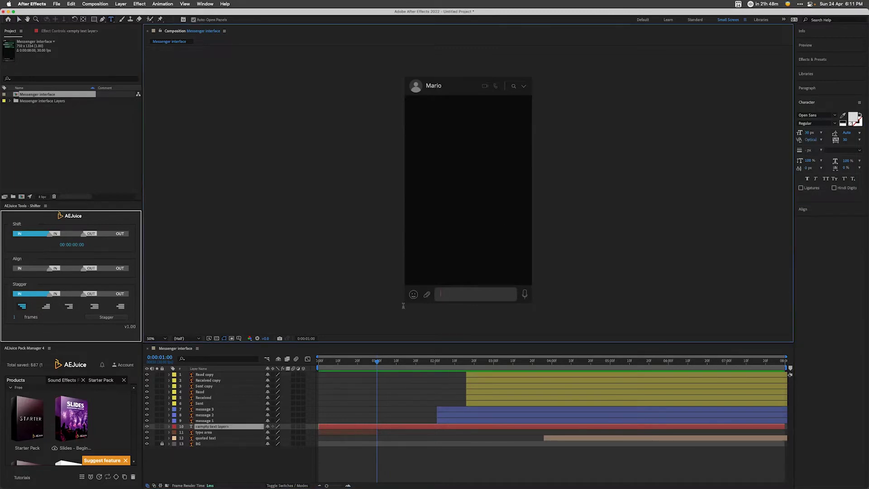
left_click(484, 361)
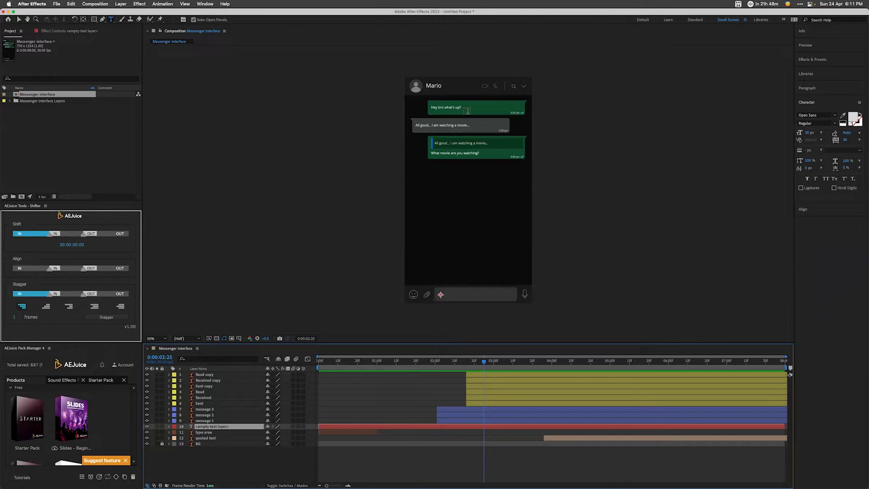
type("e")
type("y bro")
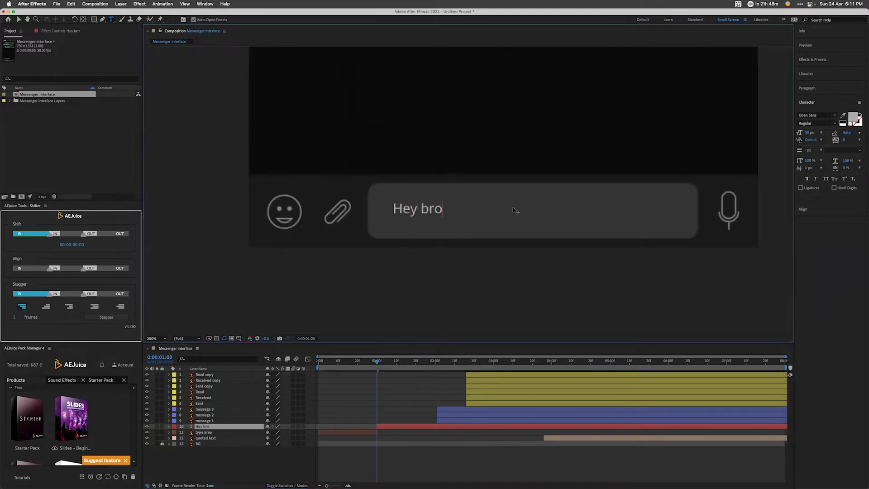
type(" what's up?")
key("Escape")
key("comma")
key("comma")
key("comma")
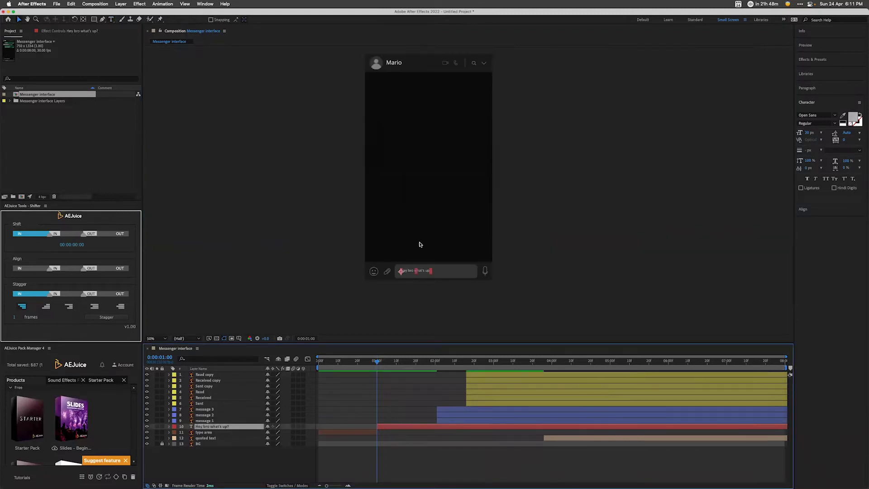
key("period")
key("period")
key("period")
key("period")
scroll(501, 159, "down", 5)
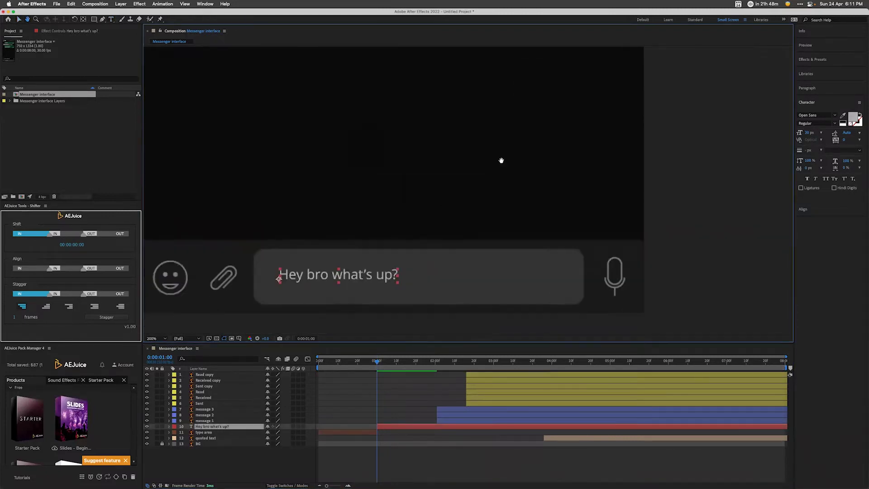
key("v")
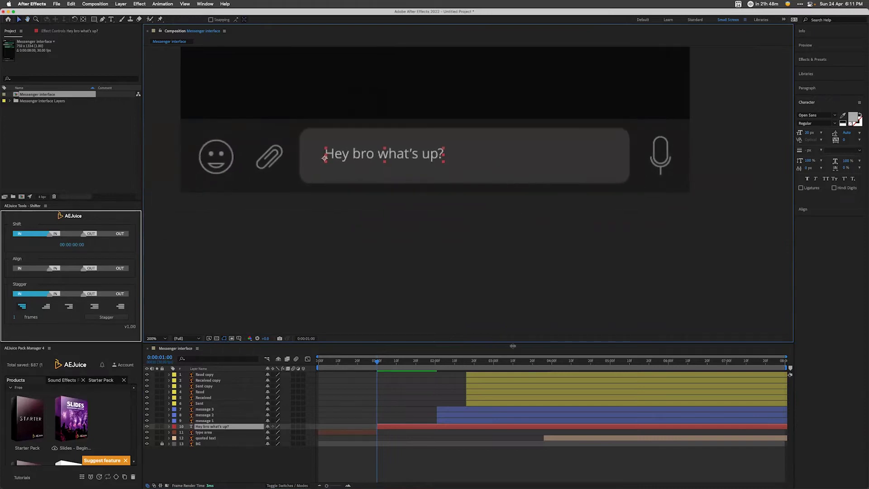
left_click(386, 429)
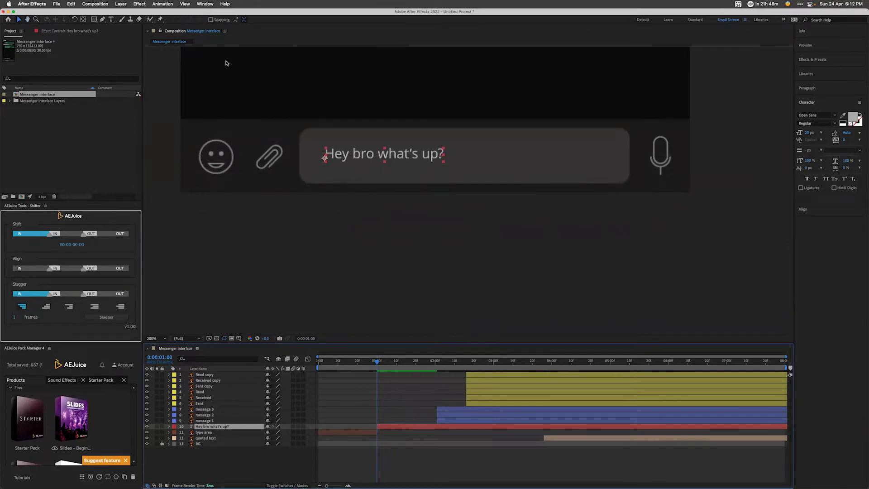
Step: Add a Range text selector from the Animation menu, then an Opacity animator property
left_click(154, 4)
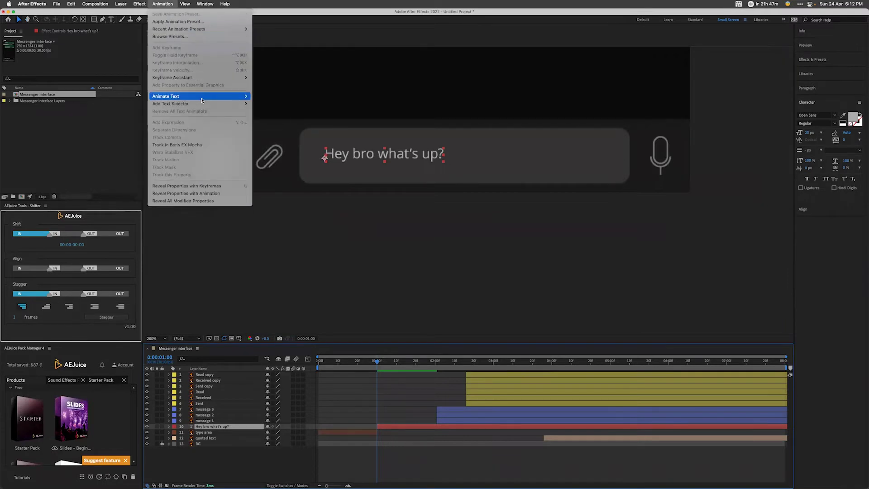
mouse_move(202, 99)
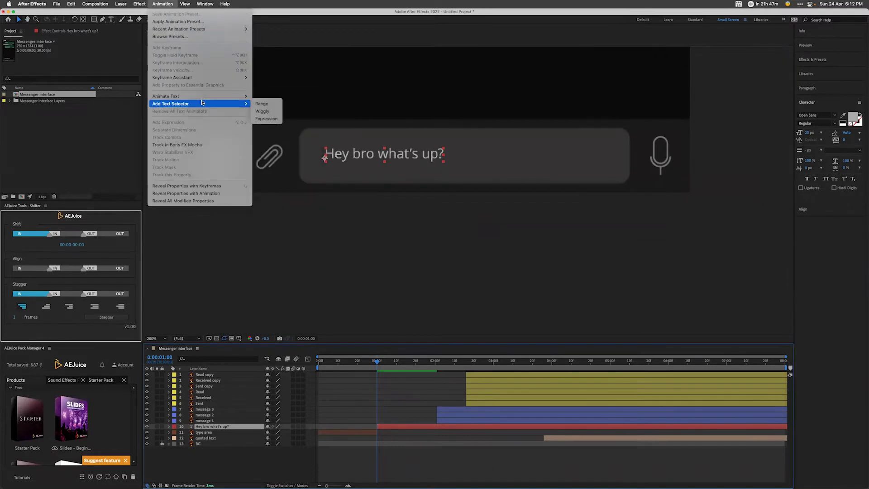
left_click(258, 104)
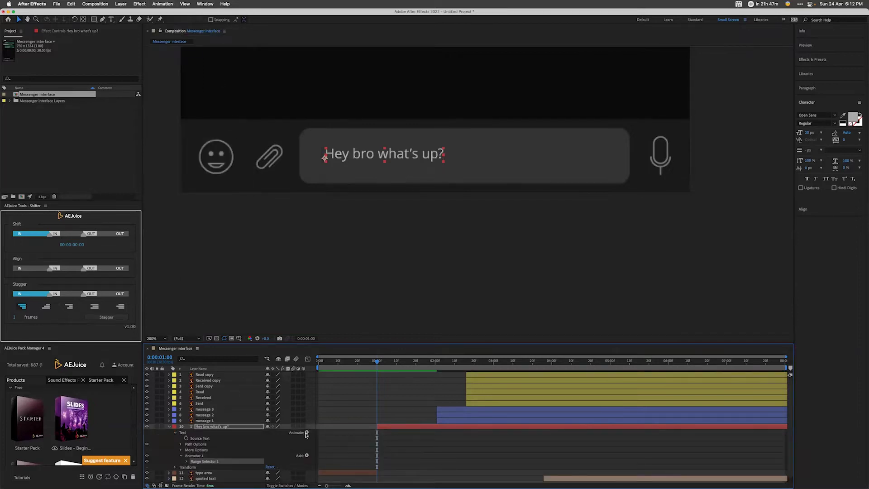
left_click(306, 433)
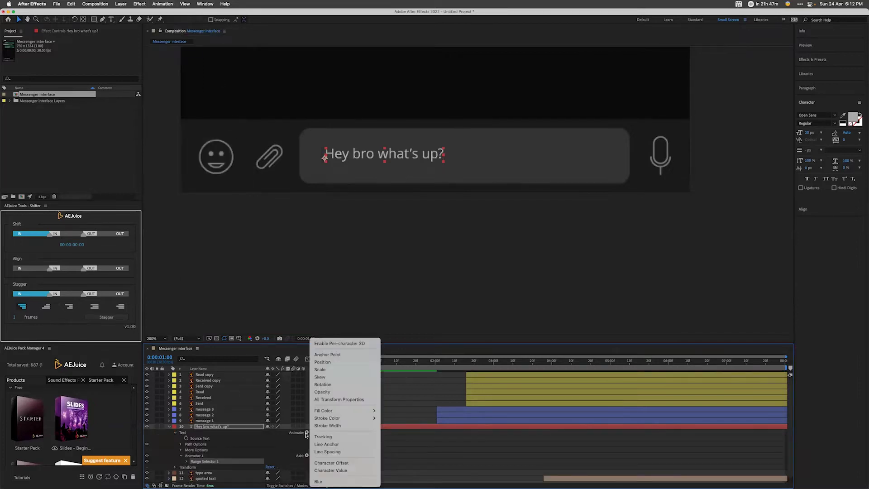
left_click(322, 392)
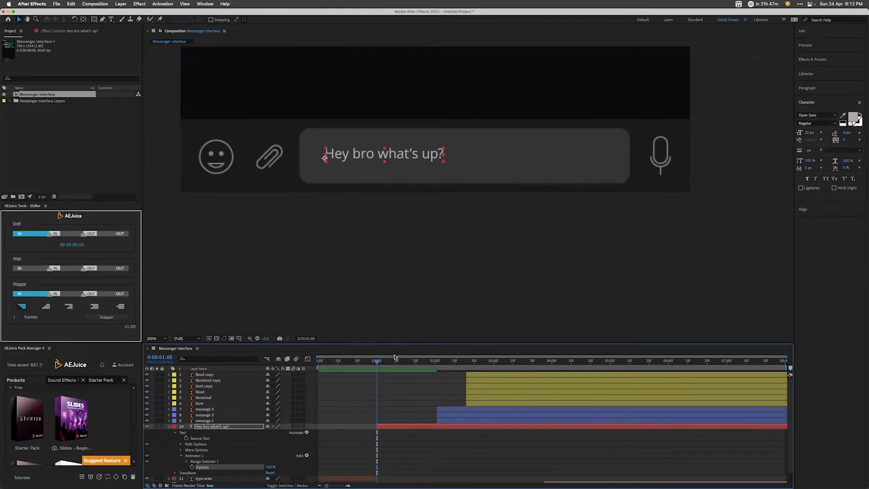
Step: Set animator Opacity to 0% and keyframe Range Start 0% at 1:00 to 100% at 1:20
left_click_drag(388, 330, 389, 204)
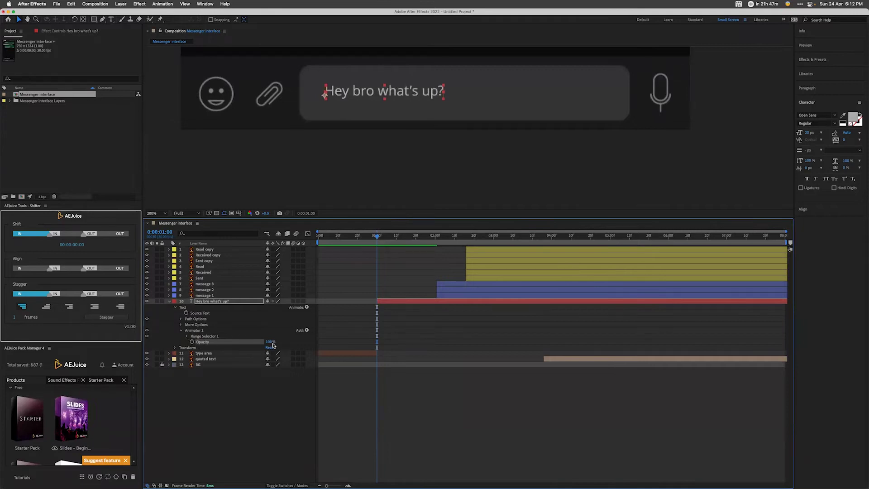
left_click_drag(271, 341, 187, 338)
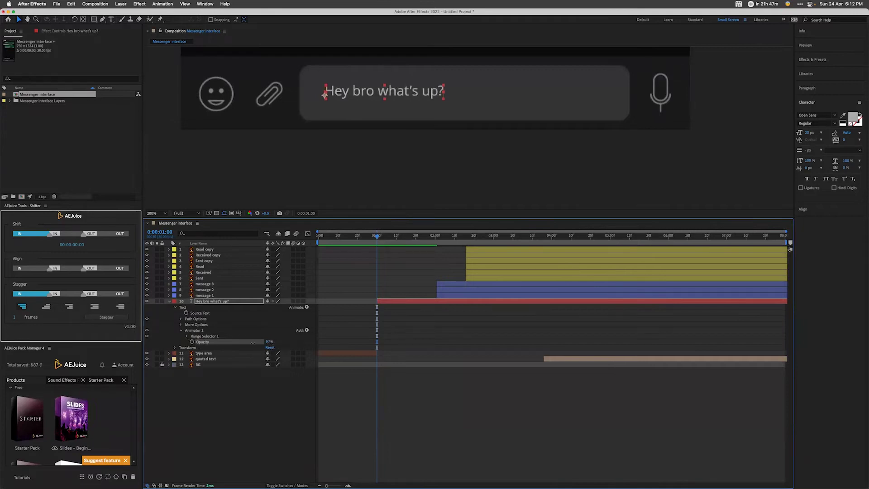
left_click(187, 337)
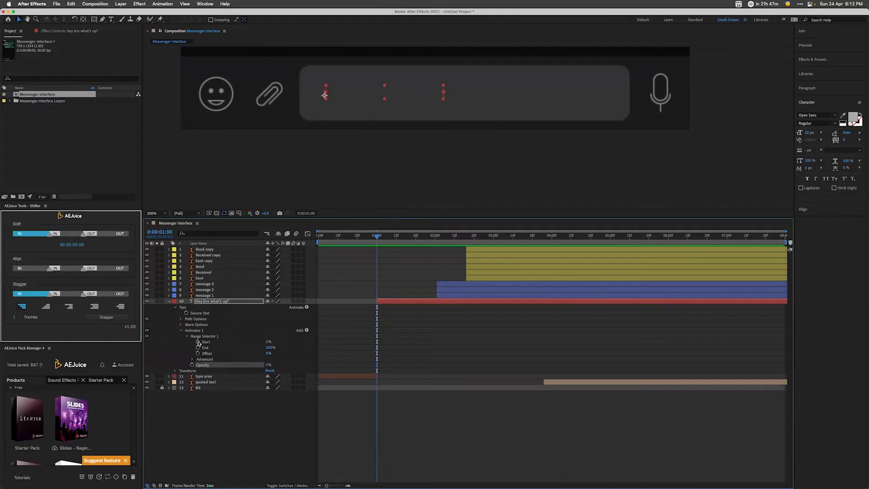
left_click(198, 342)
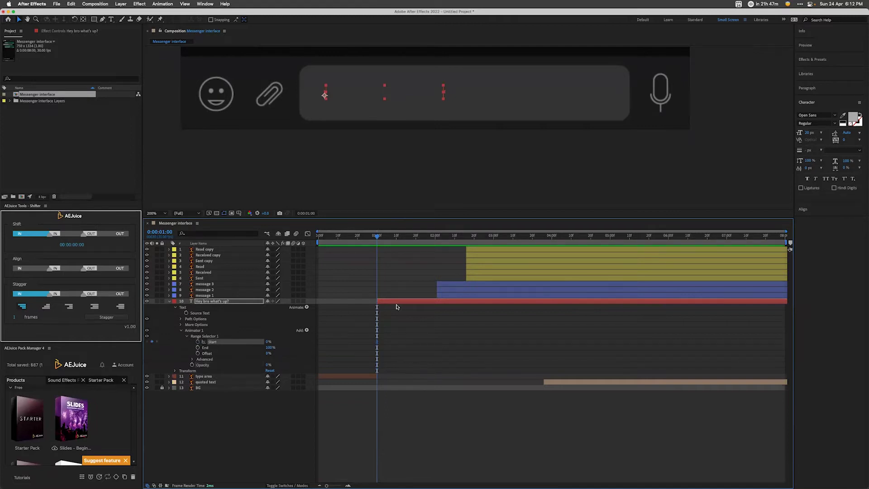
left_click_drag(379, 236, 416, 240)
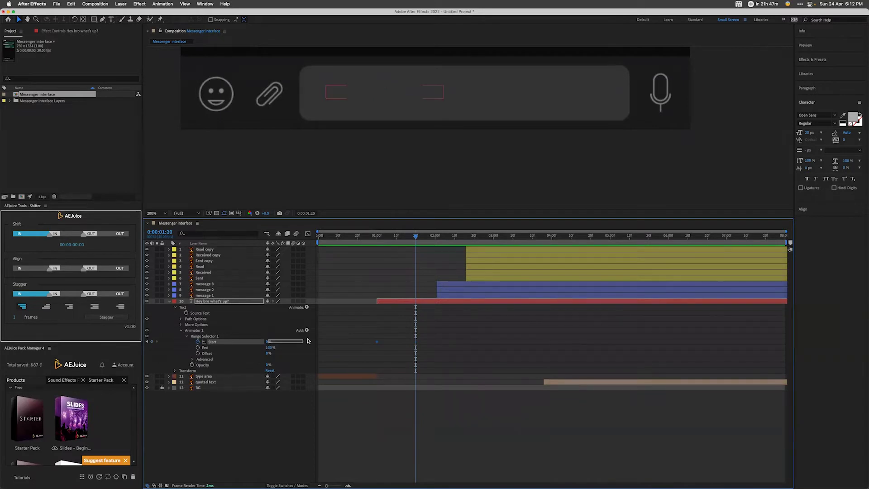
left_click_drag(268, 344, 405, 335)
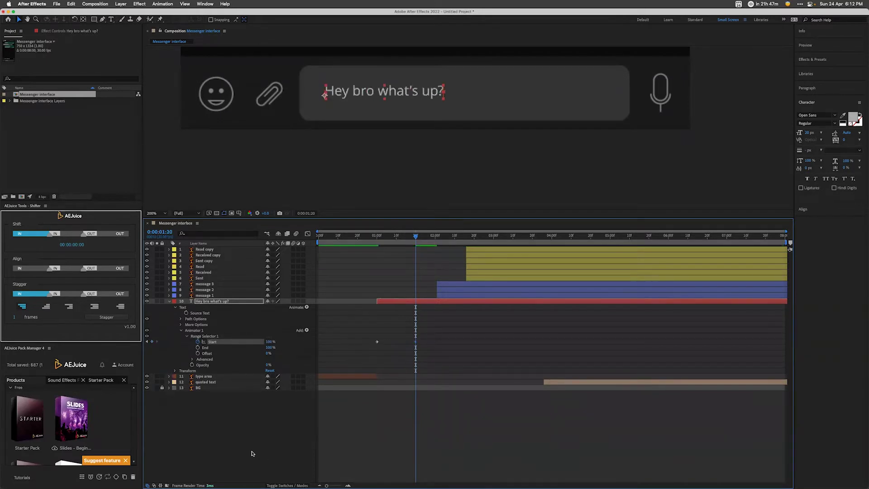
left_click_drag(376, 235, 394, 241)
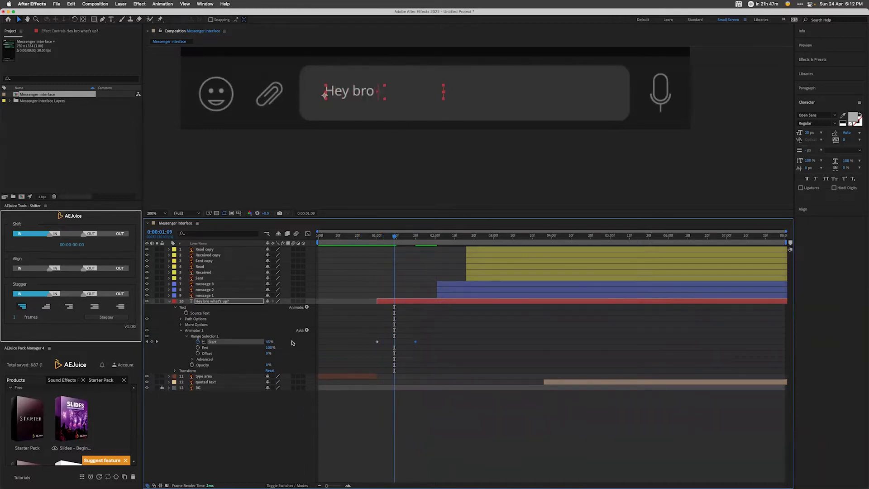
Step: Set the Range Selector's Smoothness to 0% for a crisp letter-by-letter reveal
left_click(193, 359)
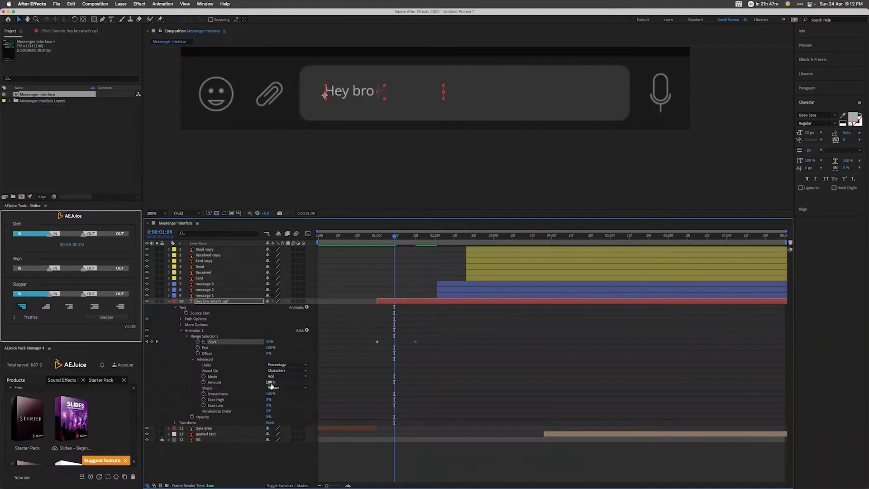
left_click_drag(270, 394, 232, 480)
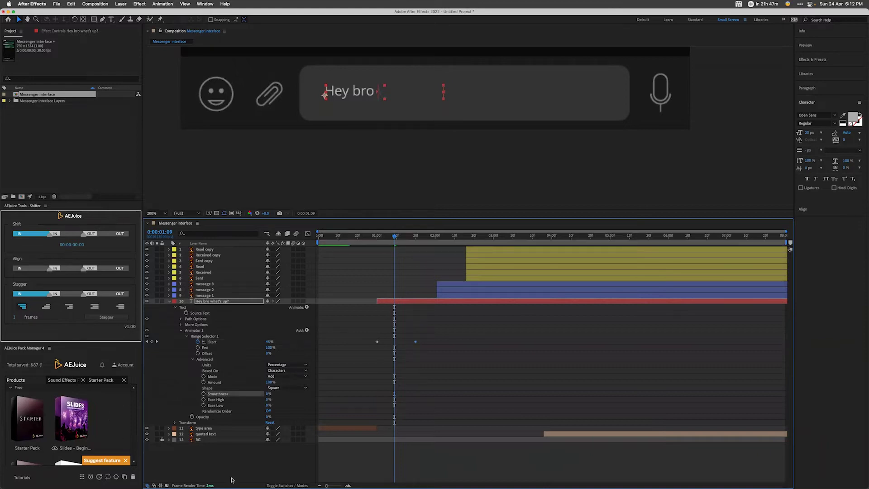
left_click(391, 467)
left_click_drag(372, 235, 422, 237)
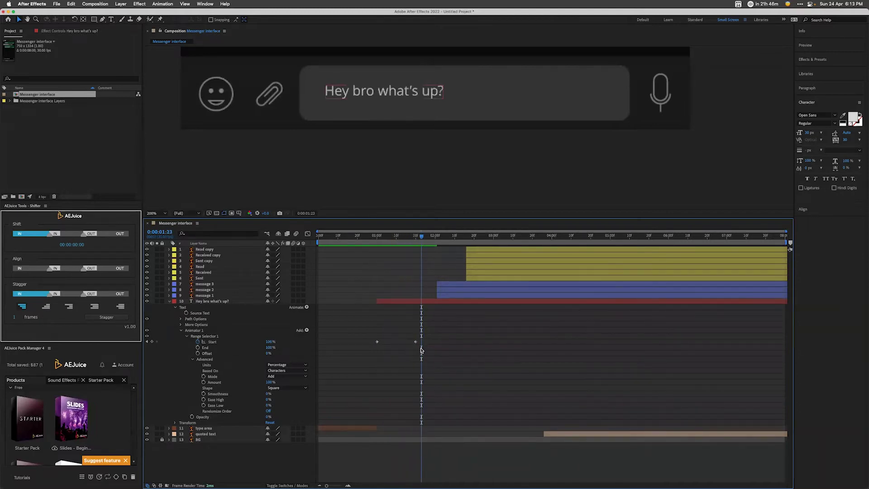
Step: Apply Keyframe Assistant > Easy Ease to both Range Start keyframes
left_click_drag(430, 353, 375, 344)
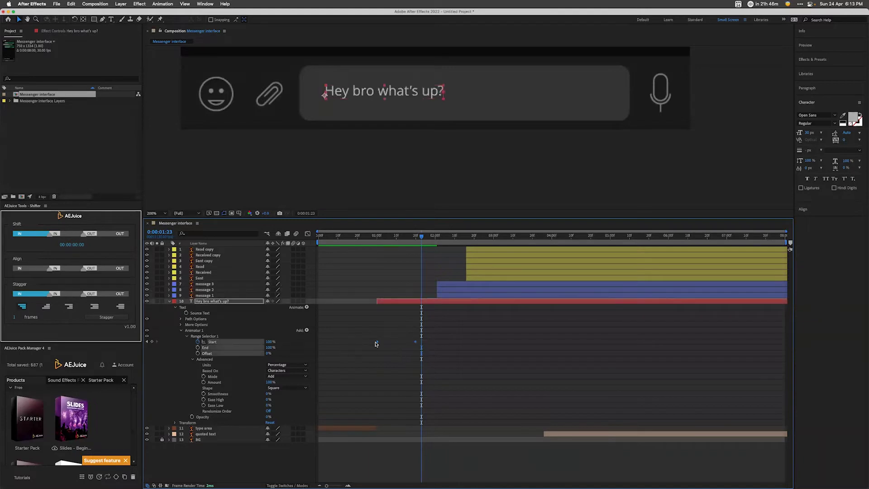
right_click(378, 343)
mouse_move(435, 430)
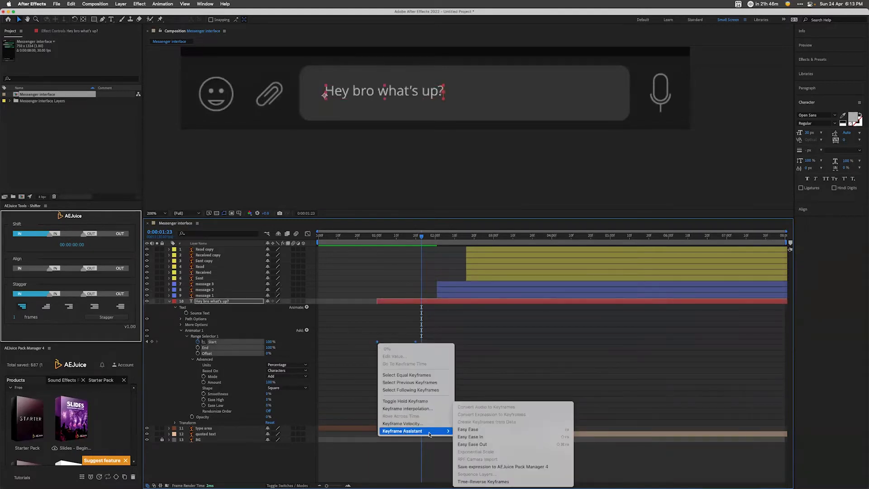
left_click(475, 432)
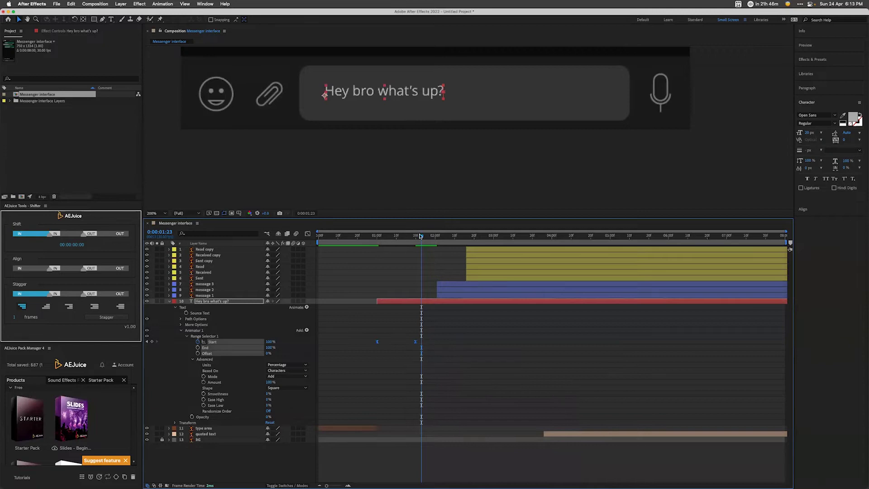
left_click_drag(420, 240, 481, 238)
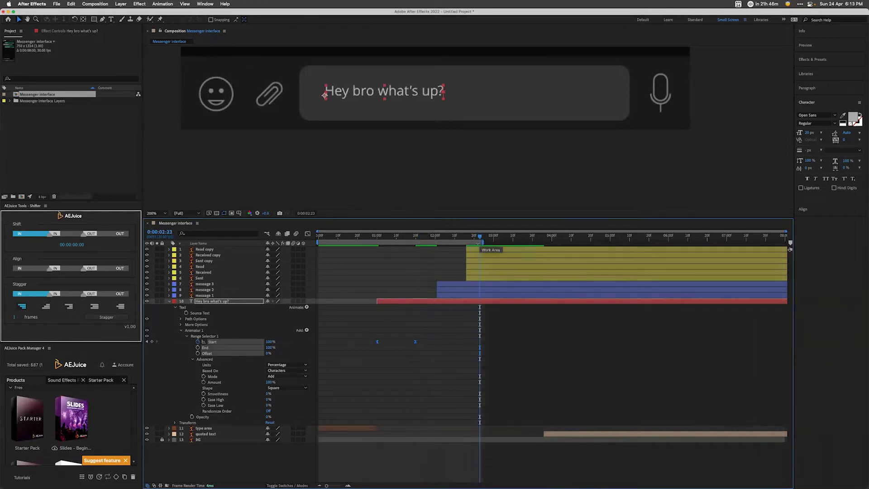
key("space")
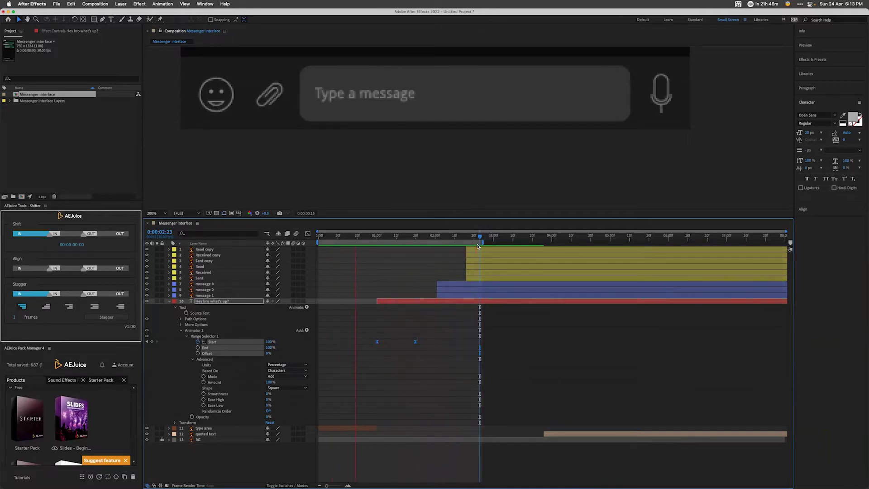
key("space")
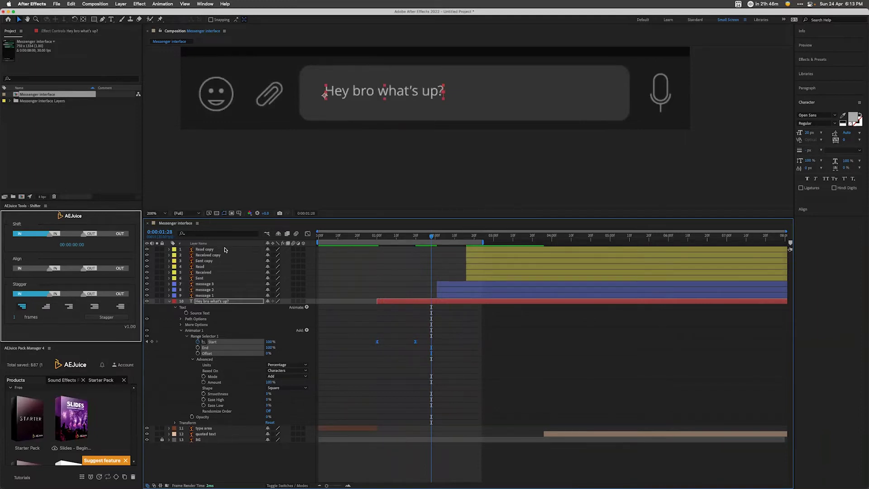
key("super+a")
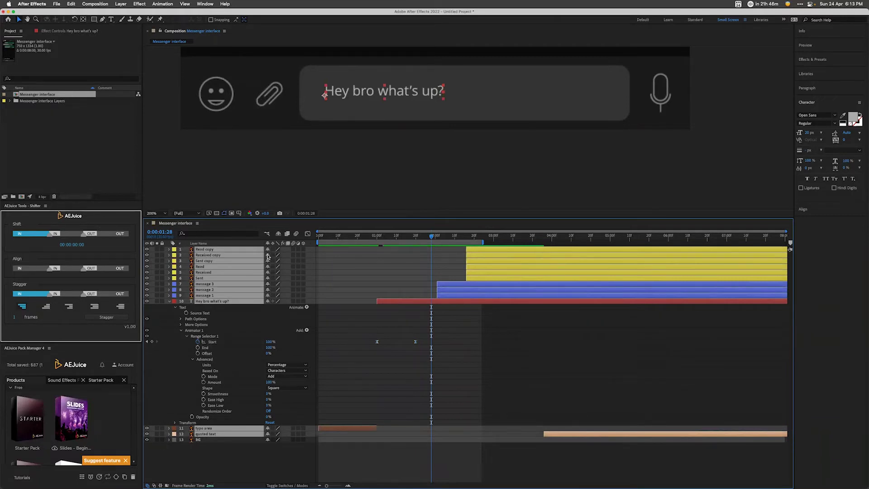
Step: Turn on Continuously Rasterize for all thirteen layers and set the viewer magnification to Fit
left_click(204, 440, "shift")
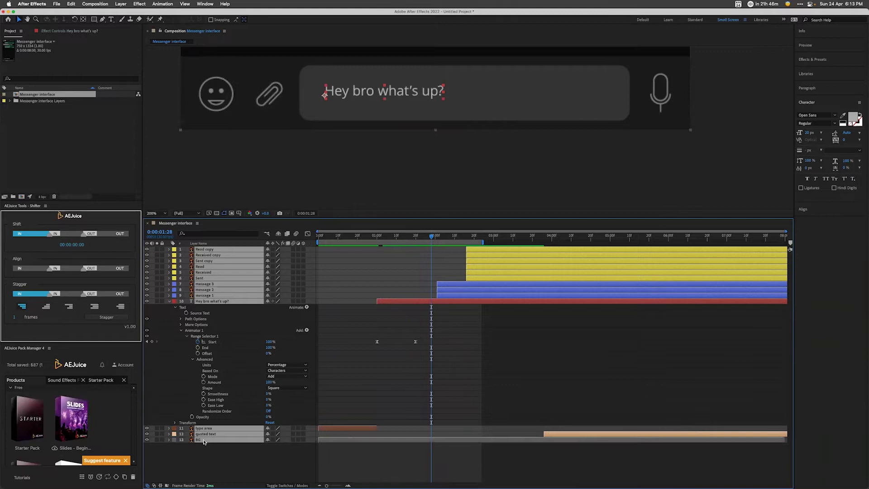
left_click(273, 440)
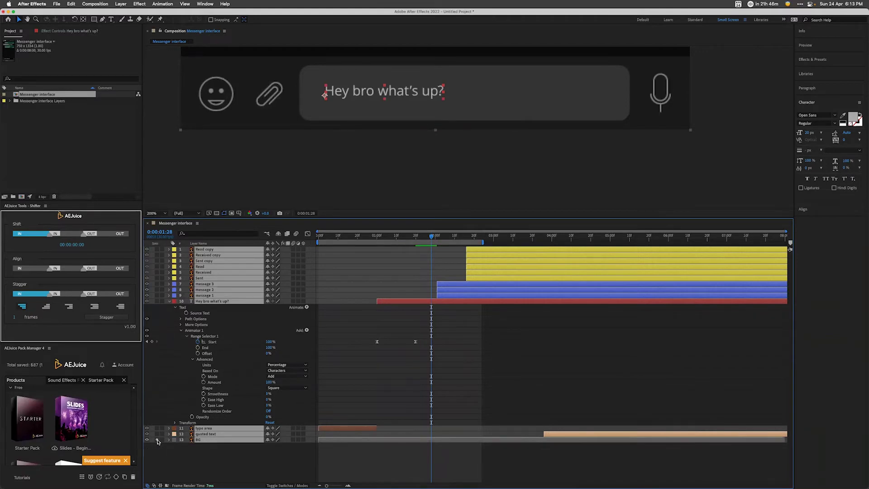
left_click(216, 455)
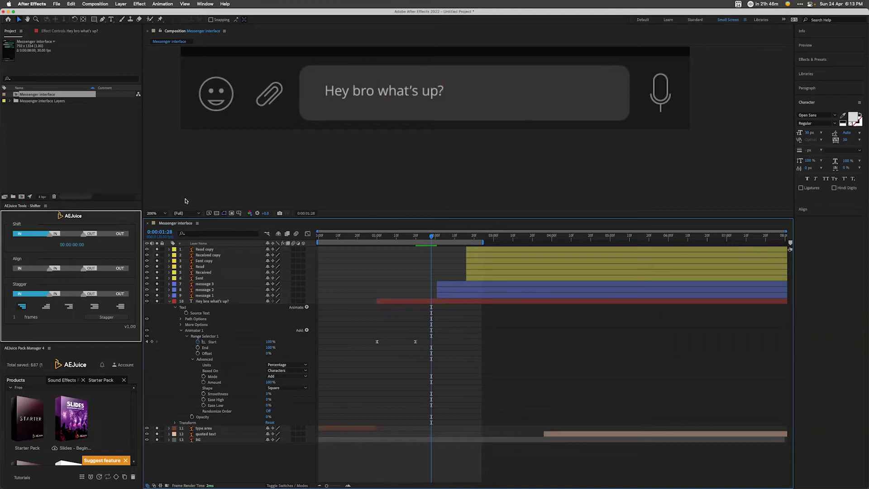
left_click(164, 214)
left_click(164, 221)
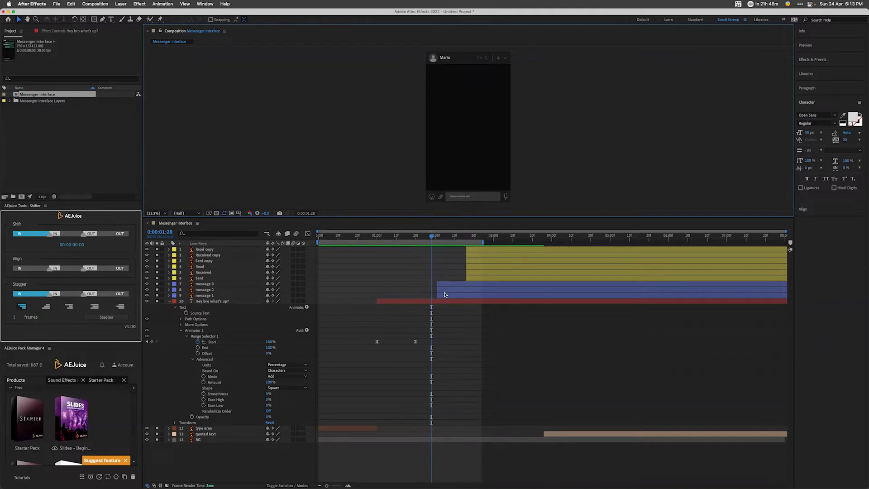
Step: Zoom and pan around the chat input bar, undoing an accidental move of the background
scroll(467, 176, "down", 1)
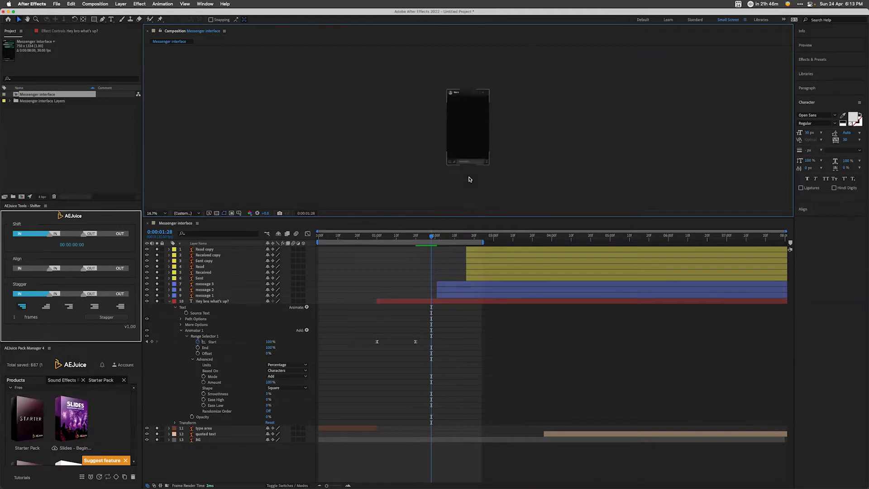
scroll(468, 178, "up", 1)
scroll(466, 178, "up", 3)
left_click_drag(466, 178, 460, 125)
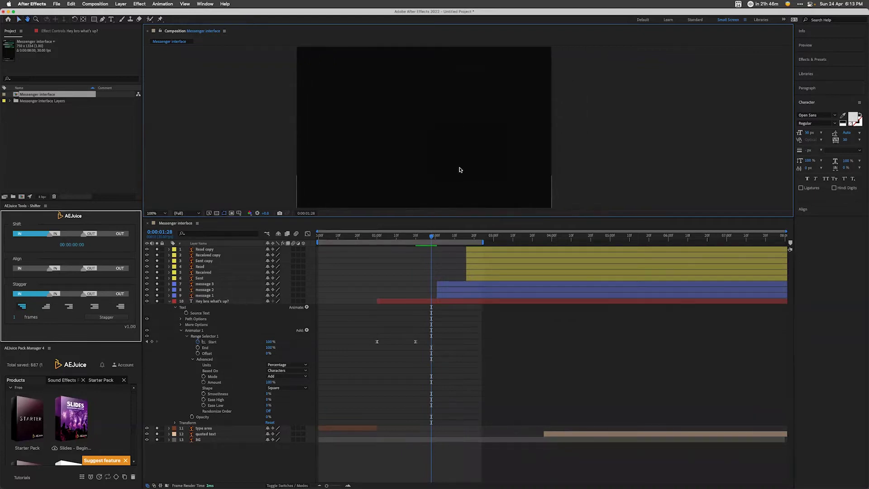
left_click_drag(460, 171, 443, 88)
key("super+z")
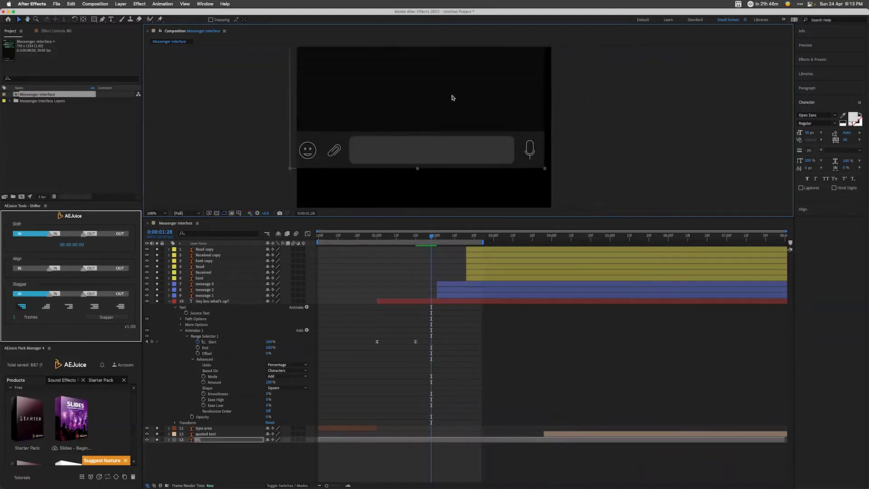
Step: Pan with the Hand tool to centre the input bar and inspect the sharp message text
key("h")
scroll(596, 62, "down", 3)
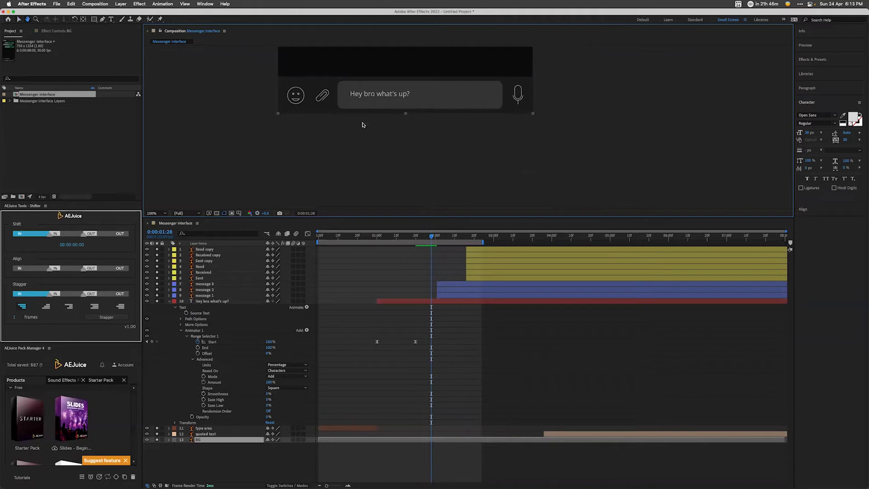
key("v")
scroll(344, 109, "up", 4)
scroll(328, 110, "left", 5)
scroll(328, 110, "up", 2)
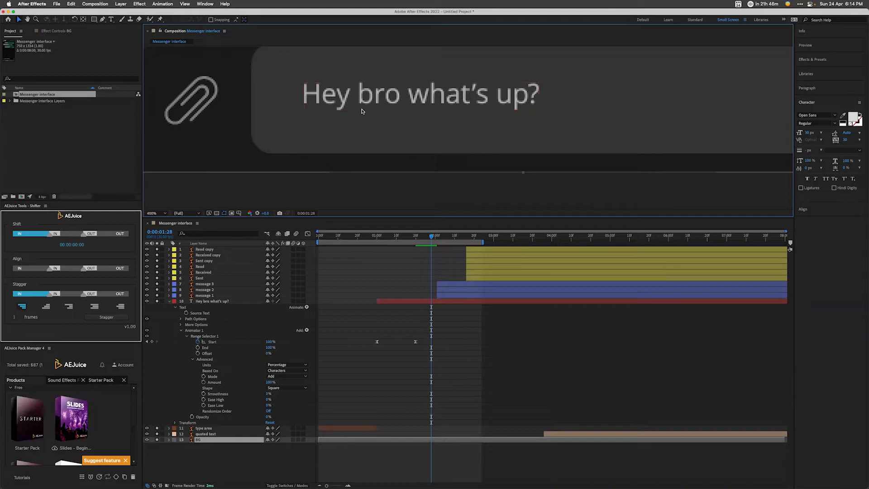
scroll(447, 153, "down", 1)
left_click_drag(442, 151, 425, 174)
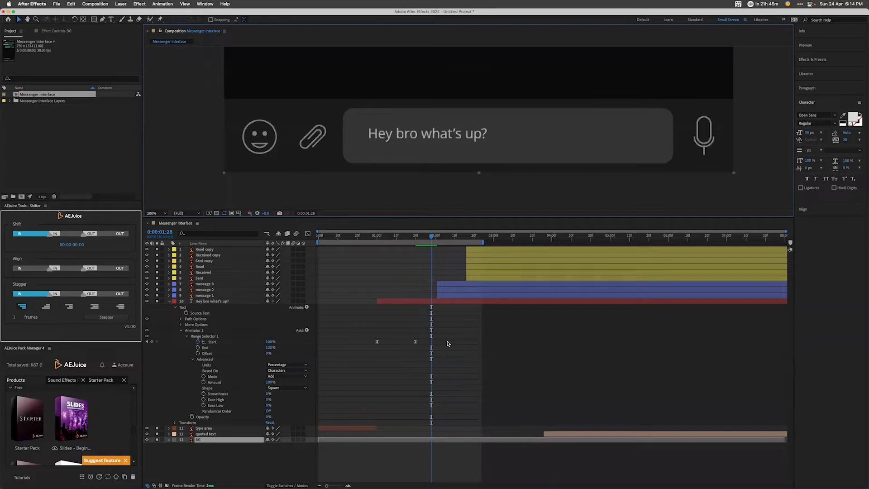
scroll(488, 160, "down", 2)
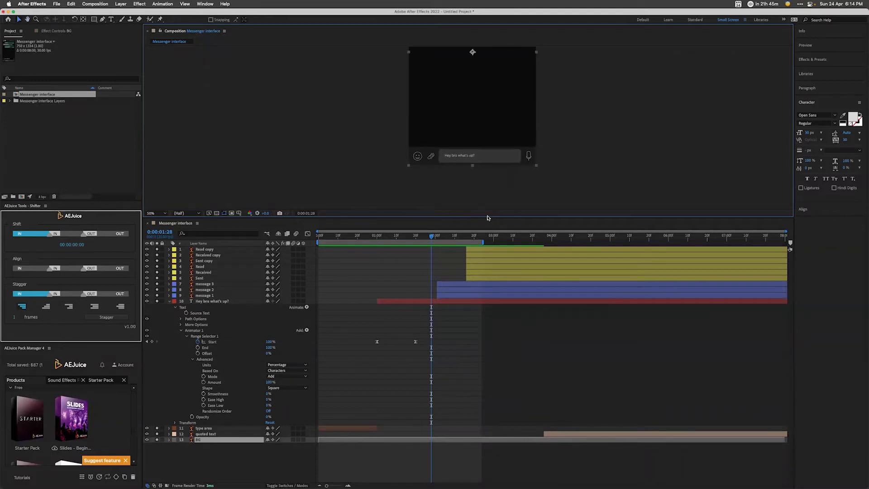
Step: Collapse the typing text properties, enlarge the viewer and preview the chat from the start
left_click(168, 301)
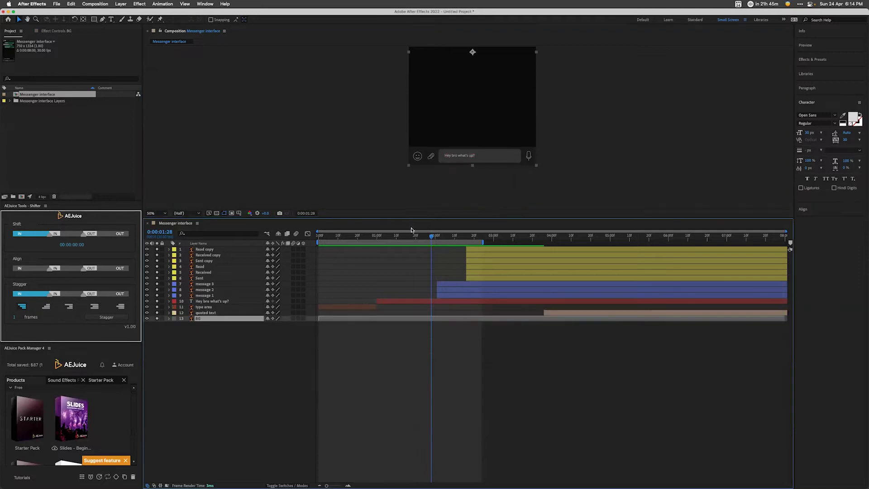
left_click_drag(417, 218, 417, 363)
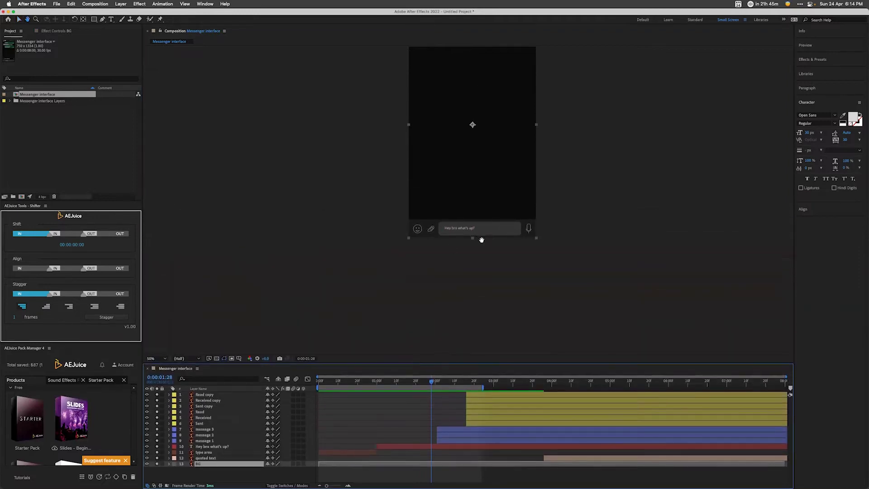
left_click(320, 382)
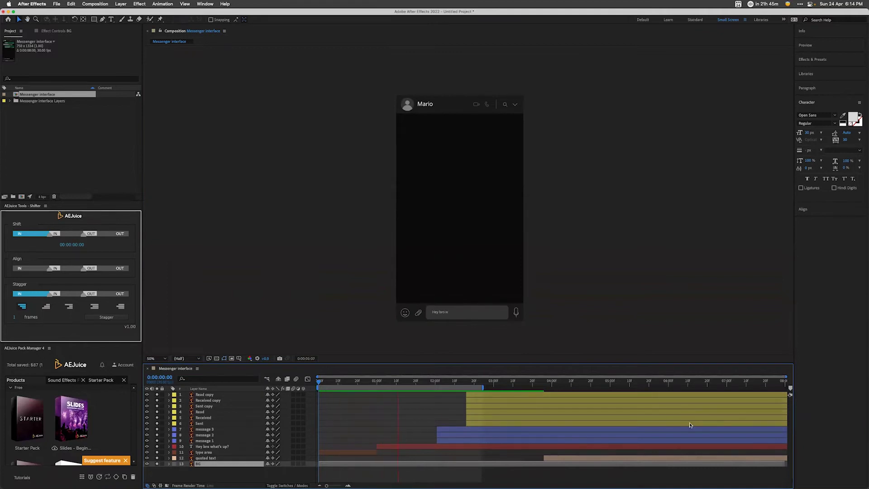
key("space")
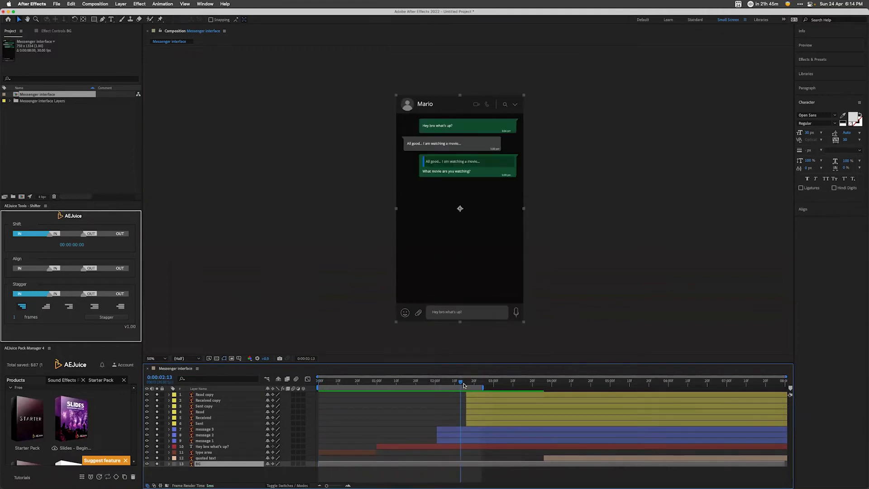
Step: Select the message 2, message 3 and status layers (layers 1–8)
left_click(446, 428)
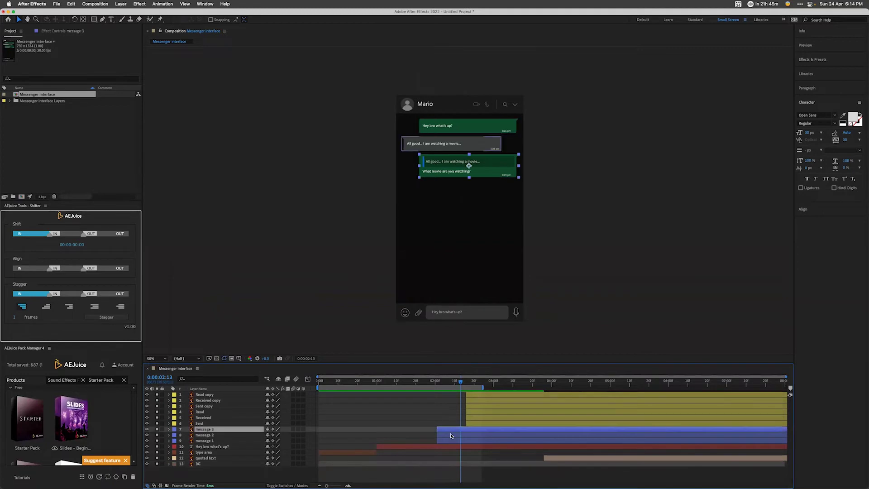
left_click(449, 436, "shift")
left_click(418, 436)
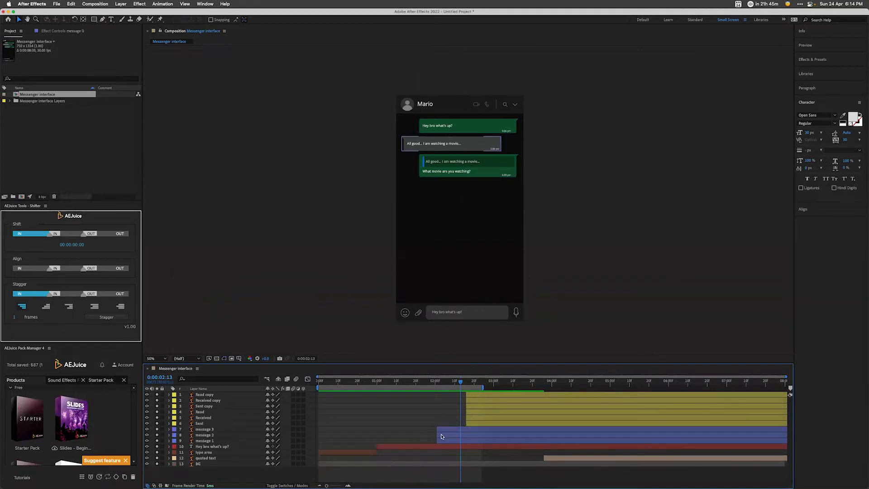
left_click(451, 436)
left_click(480, 395, "shift")
Step: Push the eight selected layers later and start message 1 at 0:00:02:00
left_click_drag(479, 395, 715, 394)
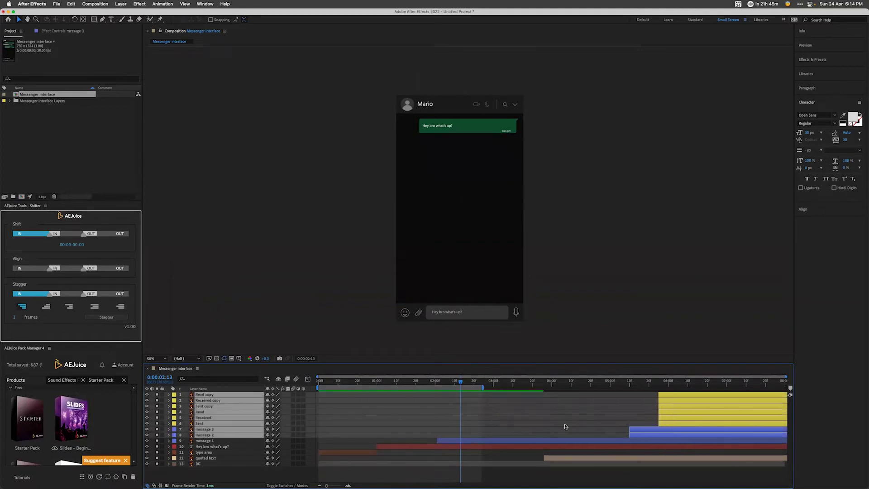
left_click_drag(421, 381, 436, 394)
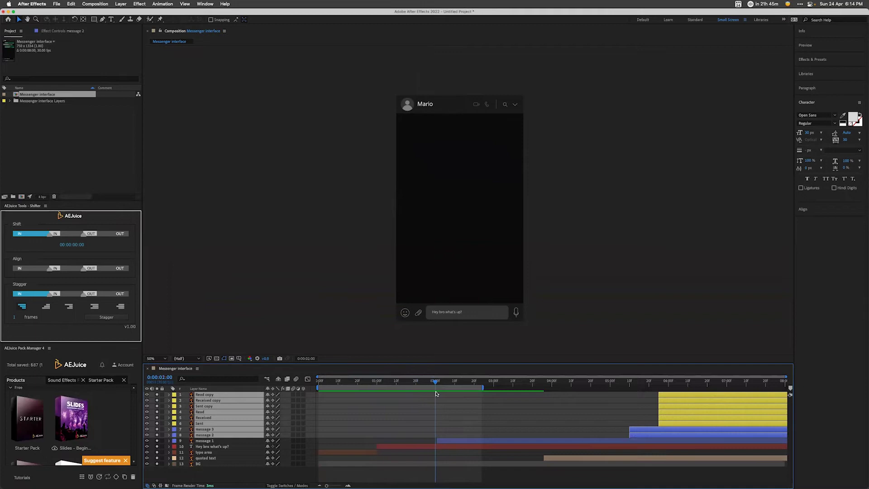
left_click_drag(446, 444, 444, 445)
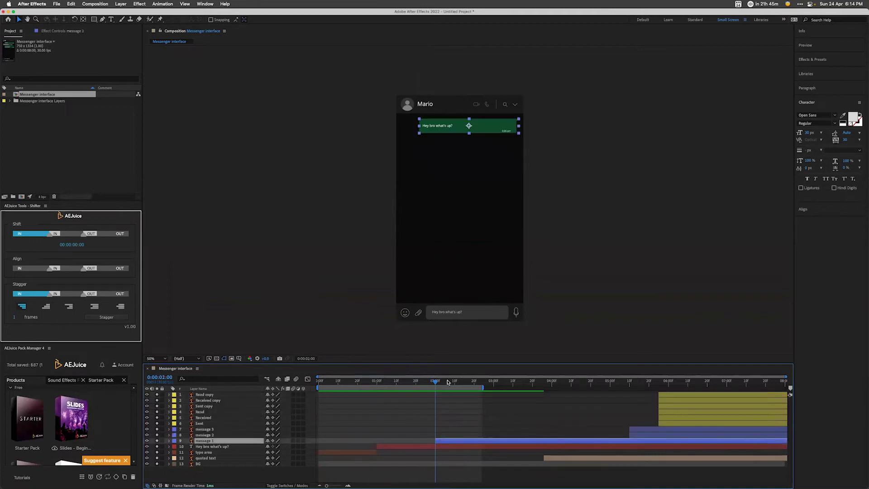
Step: Trim the typing text layer to end at 0:00:02:00 and review the timing
left_click(444, 448)
key("alt+]")
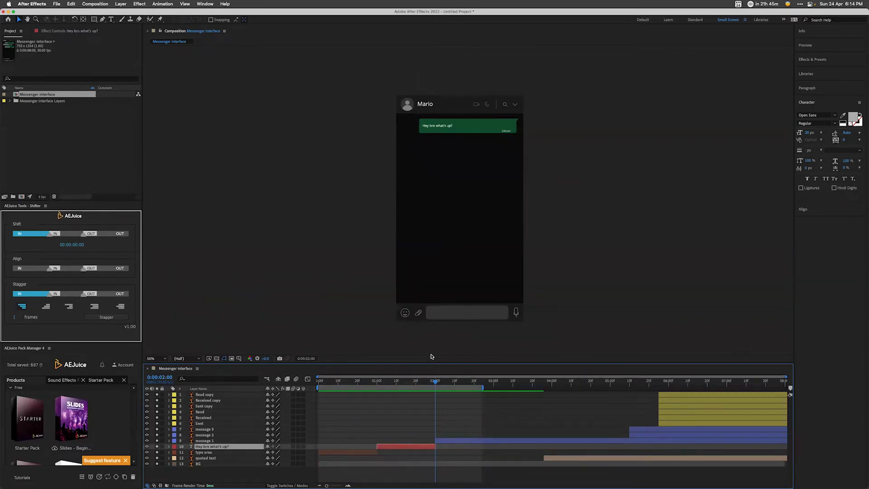
left_click_drag(339, 382, 442, 398)
key("ctrl+Up")
Step: Start the Sent status layer together with message 1 at 0:00:02:00
key("i")
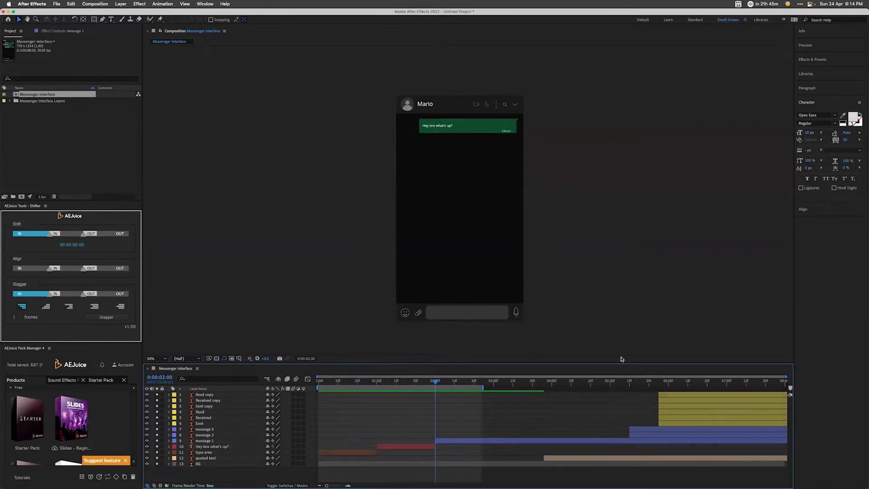
left_click(683, 423)
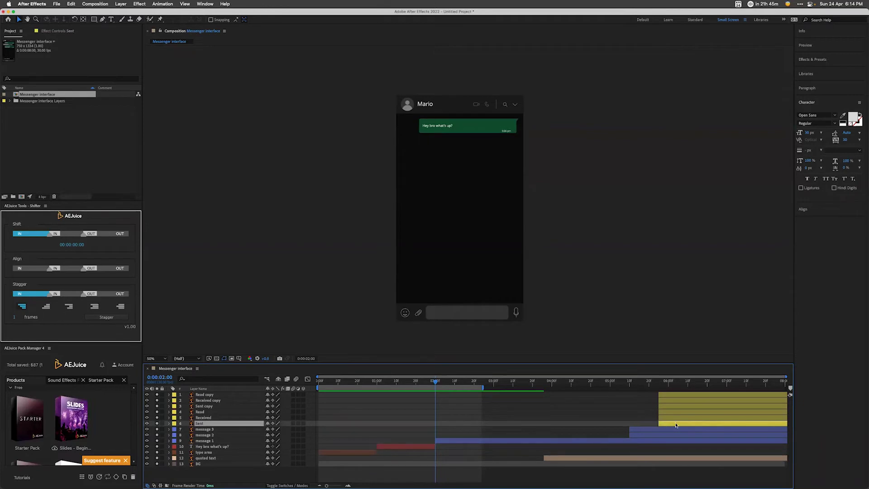
left_click_drag(667, 426, 452, 427)
left_click(629, 231)
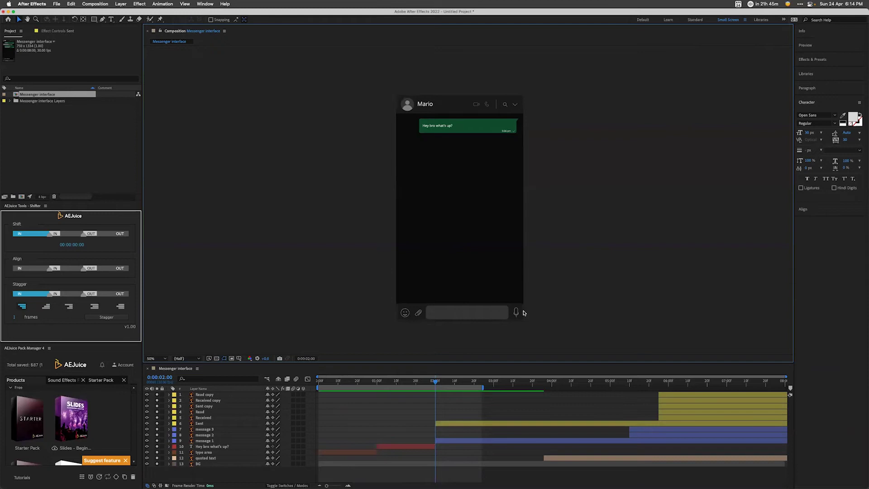
Step: Move the Received checkmarks to start at 0:00:02:10 and zoom the viewer in
left_click_drag(436, 382, 456, 388)
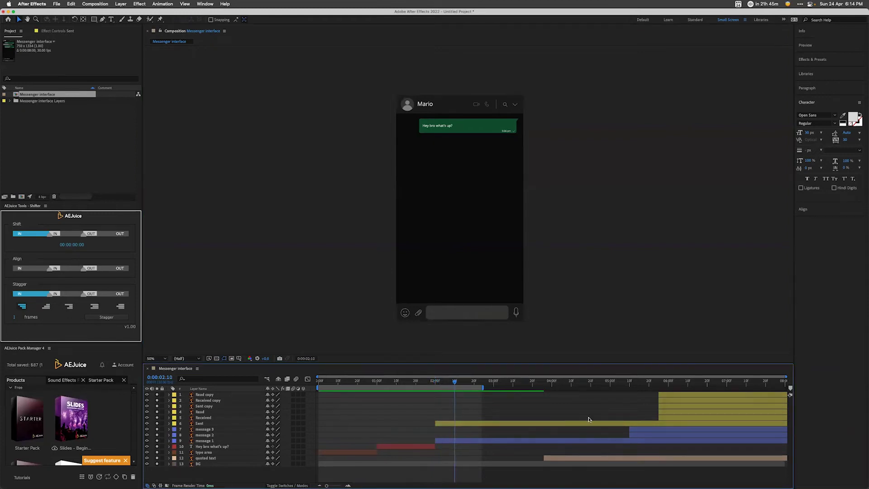
left_click_drag(665, 419, 467, 418)
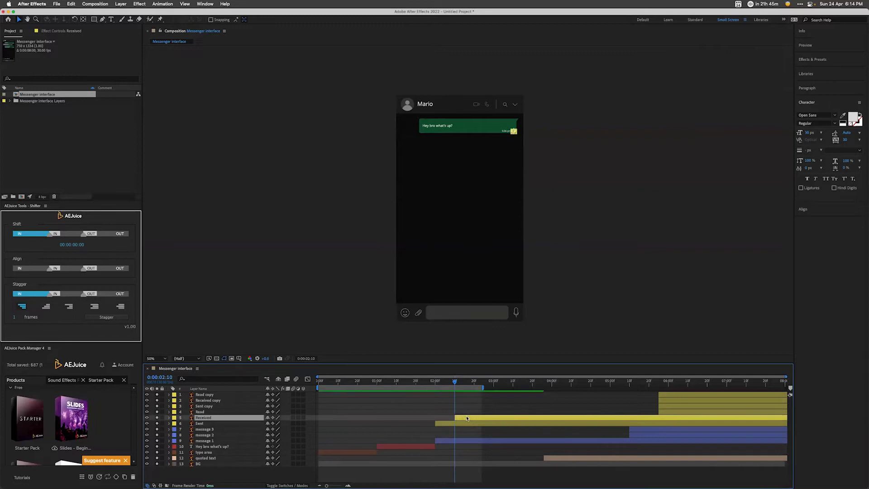
left_click(510, 136)
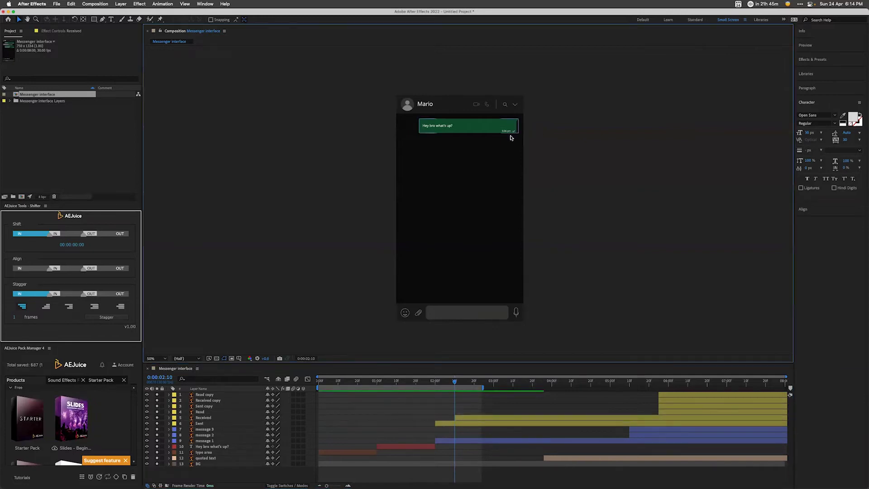
scroll(512, 135, "up", 4)
Step: Trim the Sent layer's out-point to 0:00:02:10 with Alt+]
key("h")
left_click_drag(522, 272, 490, 341)
key("v")
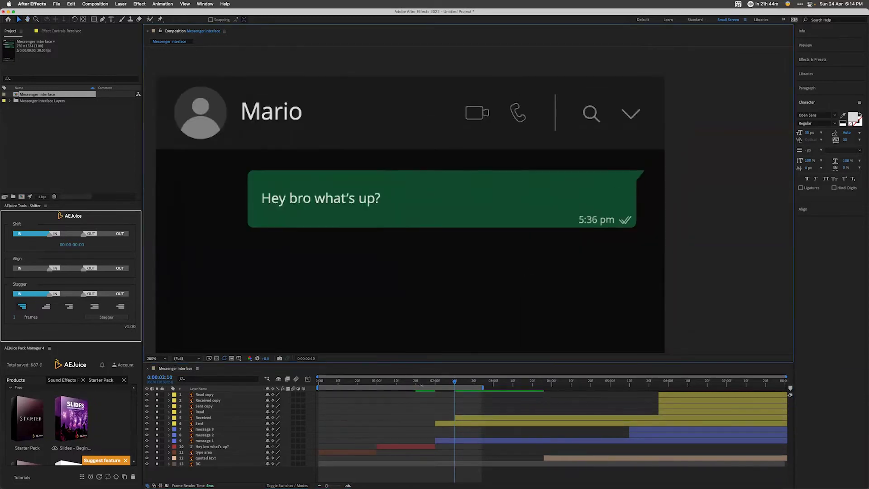
left_click_drag(433, 383, 457, 390)
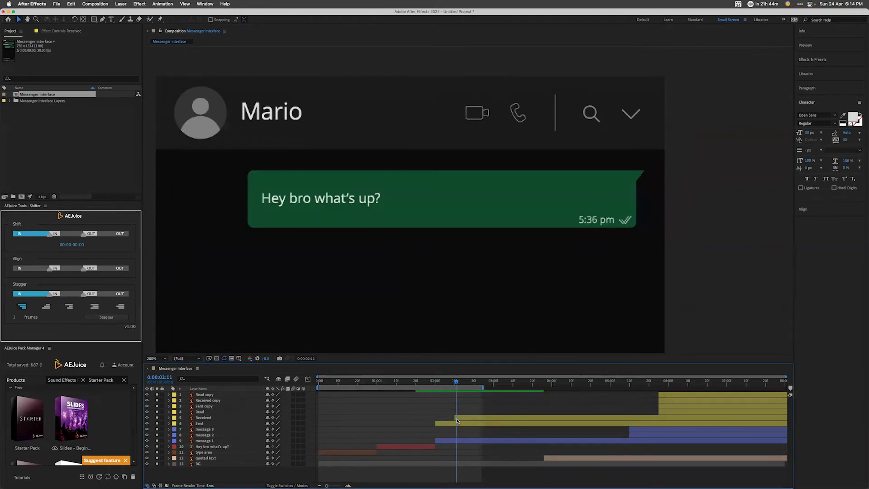
left_click(457, 421)
left_click(455, 381)
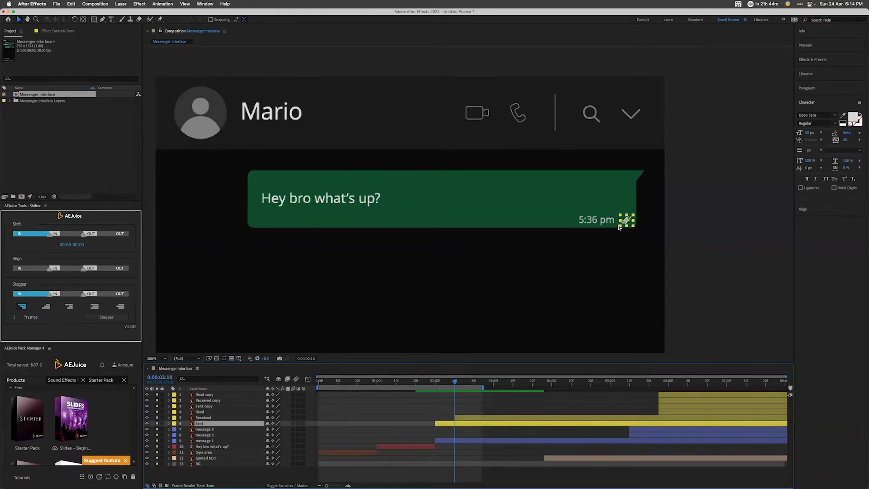
key("alt+bracketright")
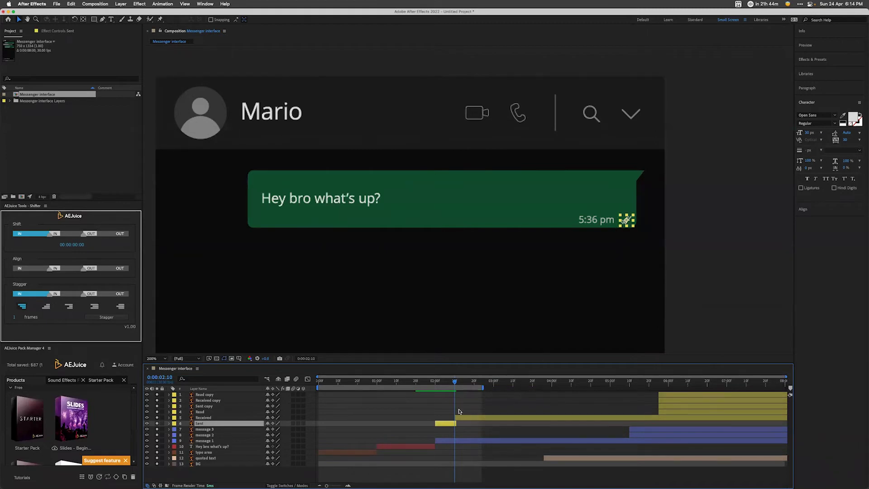
Step: Scrub the message arrival to check the single tick turning into a double tick
left_click(726, 300)
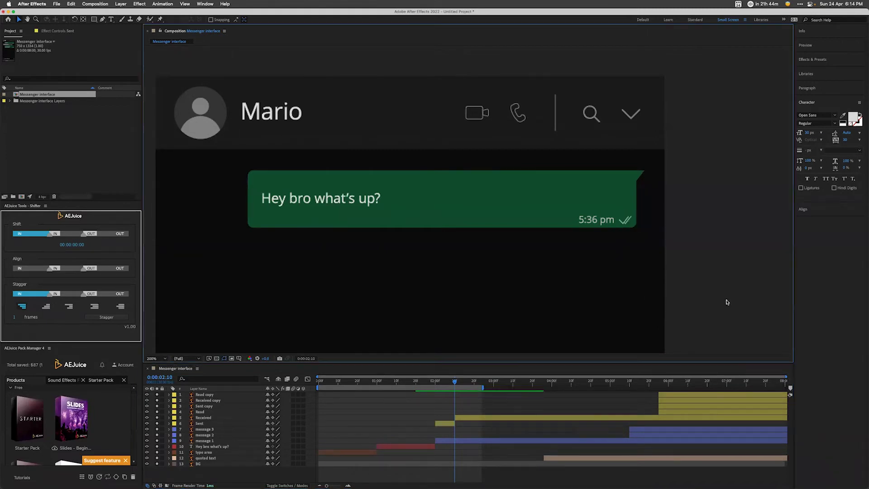
left_click(426, 384)
left_click_drag(425, 384, 494, 390)
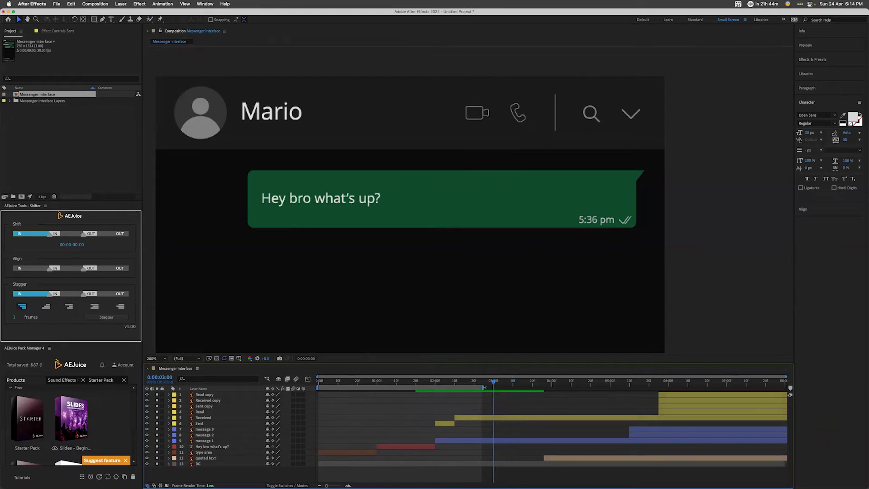
Step: End Received and start Read at 0:00:03:00, then nudge the quoted text slightly earlier
left_click(667, 412)
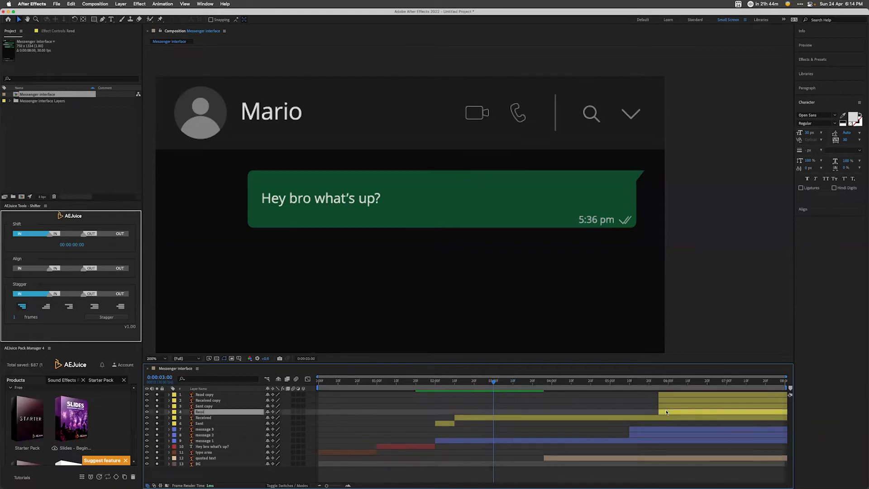
left_click(498, 420)
key("alt+bracketright")
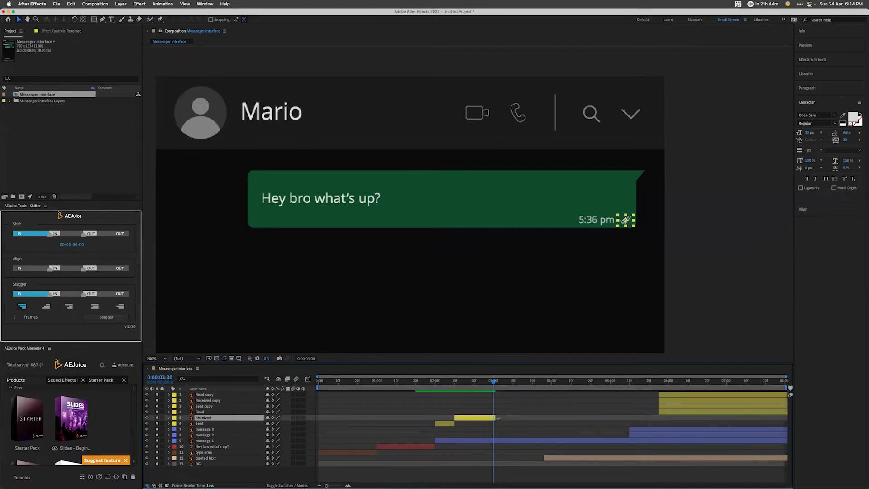
left_click_drag(662, 415, 500, 416)
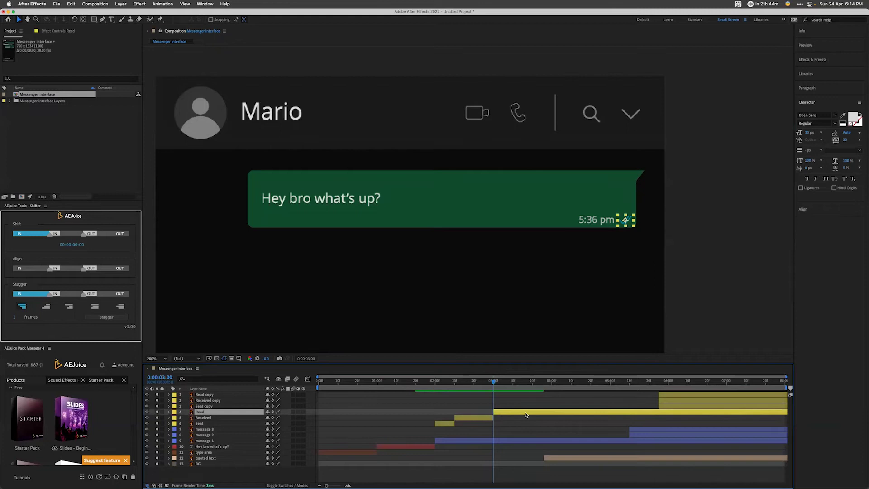
left_click_drag(493, 382, 552, 385)
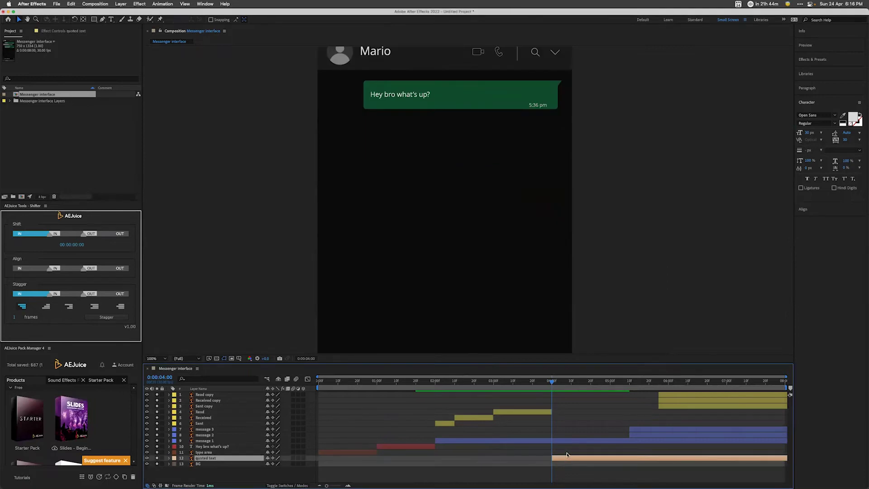
left_click_drag(567, 455, 566, 455)
Step: Push the quoted text layer past six seconds and zoom the timeline near 0:00:01:00
key("comma")
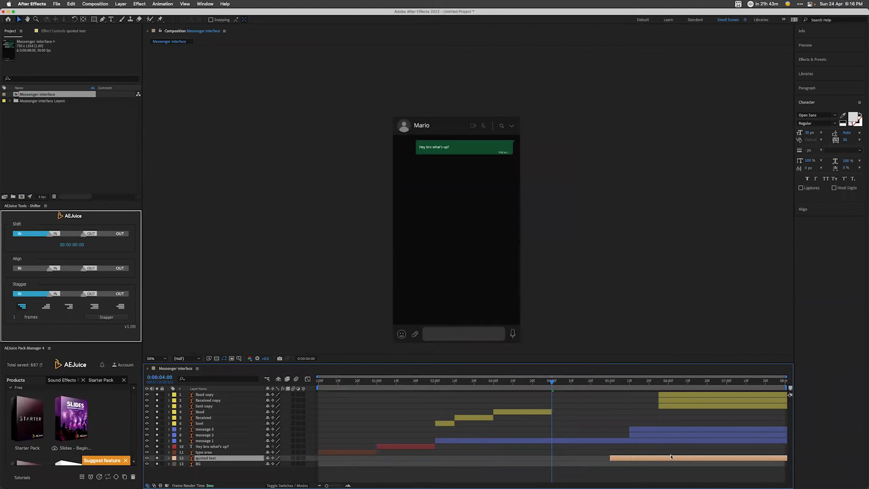
left_click_drag(672, 457, 767, 458)
left_click_drag(552, 382, 375, 411)
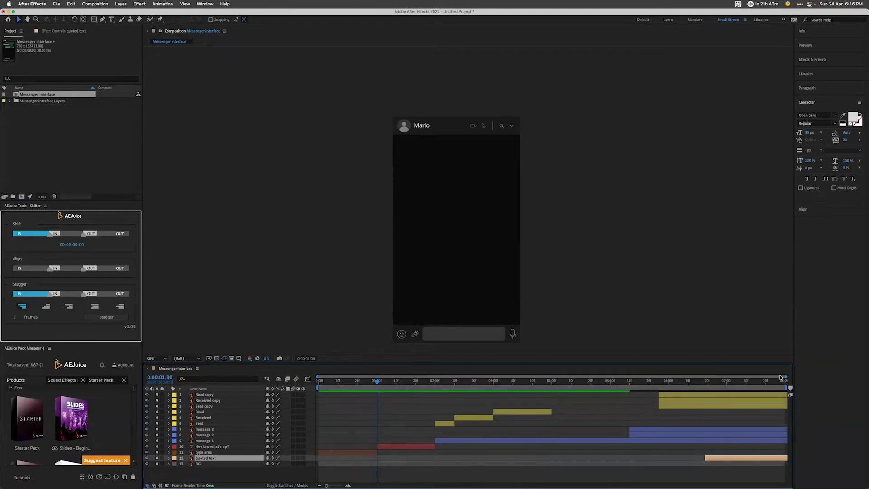
key("equal")
key("equal")
key("equal")
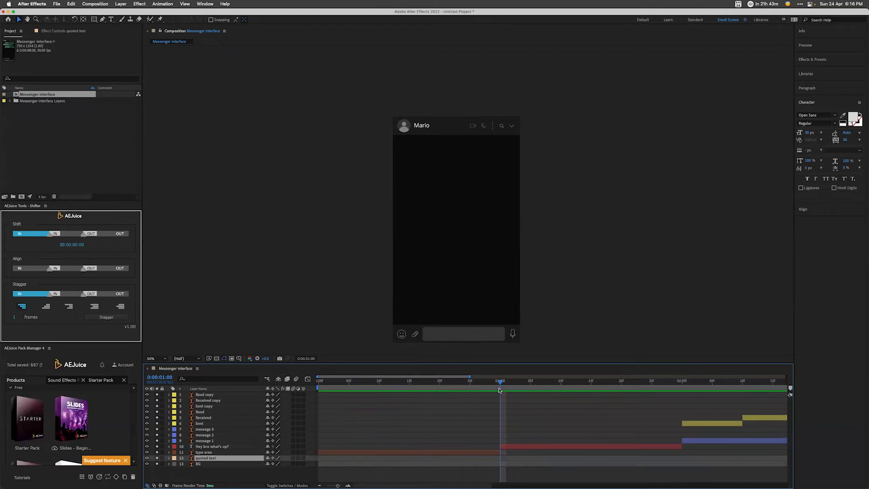
Step: Extend the type area placeholder's out-point so it stays visible longer
left_click(502, 453)
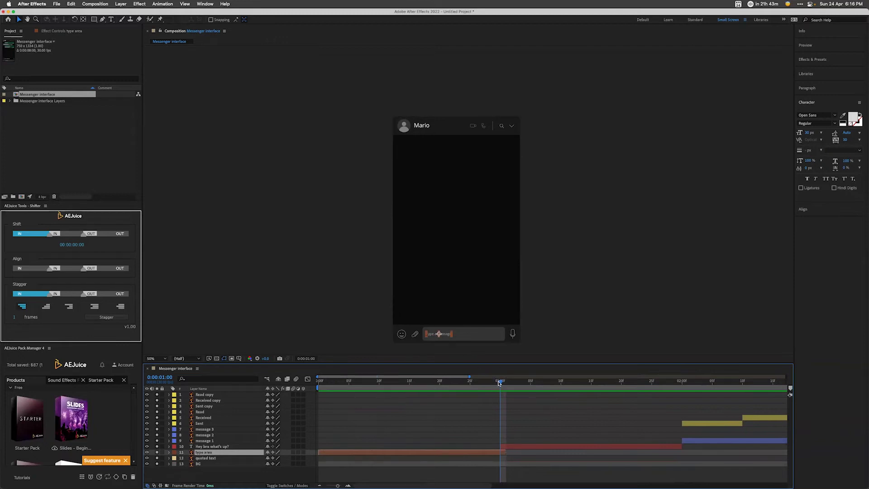
key("space")
left_click_drag(509, 451, 542, 452)
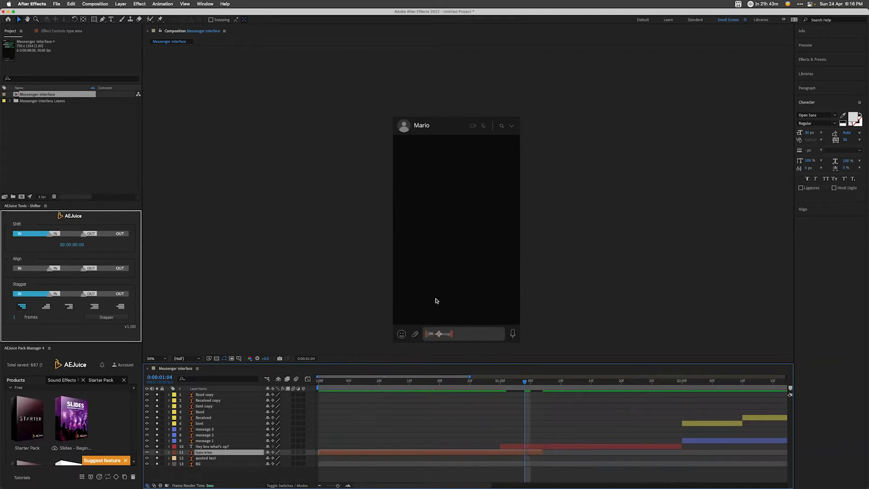
key("/")
scroll(438, 327, "down", 10)
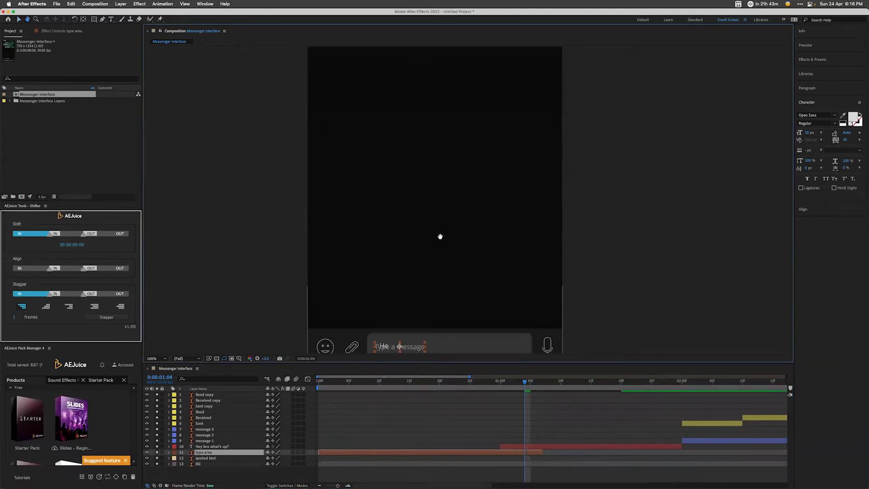
key("v")
key("Delete")
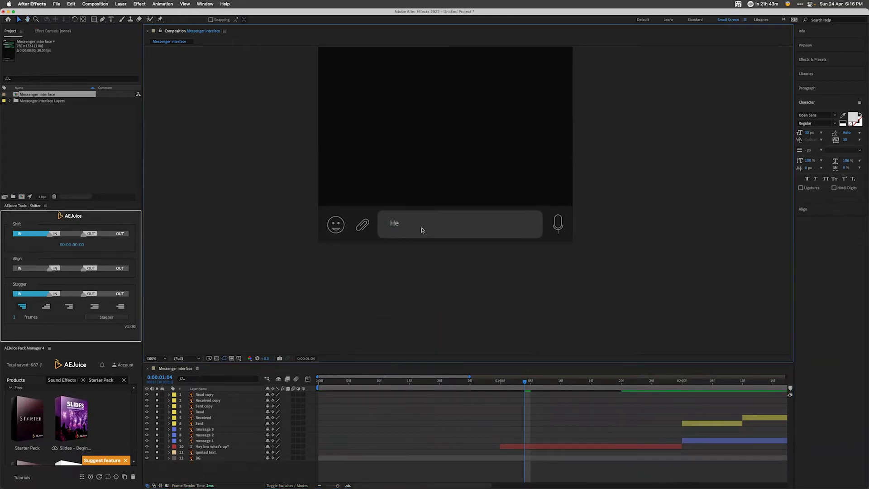
key("super+z")
Step: Align 'Hey bro what's up?' with the placeholder and end the placeholder at 0:00:00:24
left_click(526, 447)
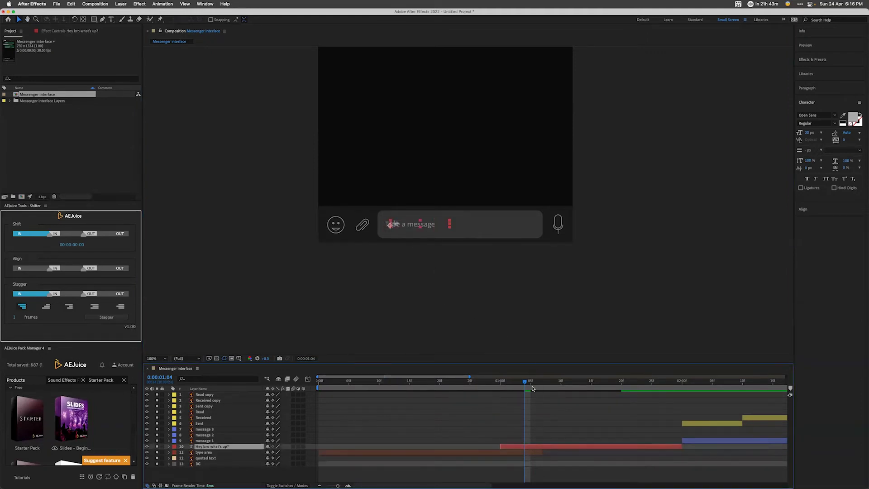
left_click_drag(525, 386, 536, 383)
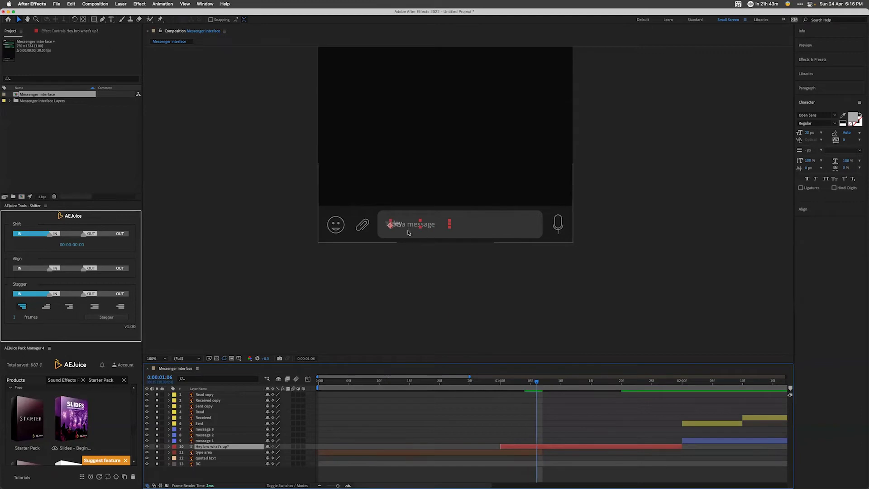
scroll(375, 226, "up", 4)
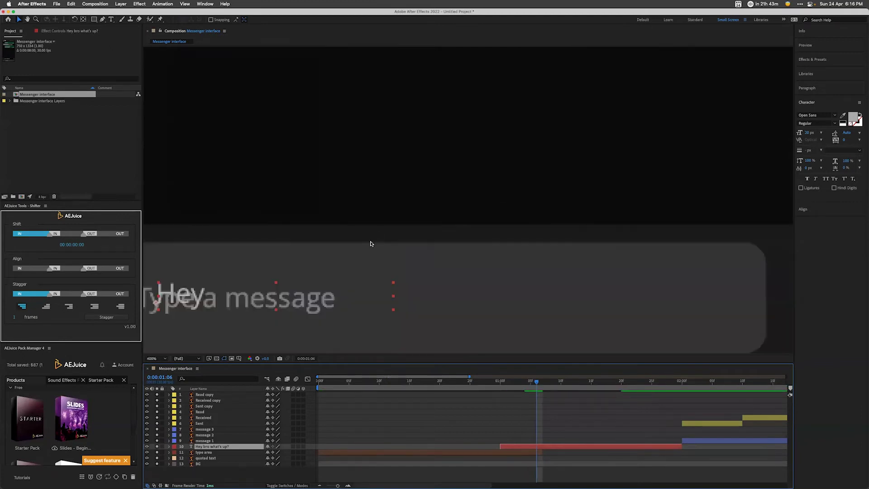
left_click_drag(361, 287, 503, 240)
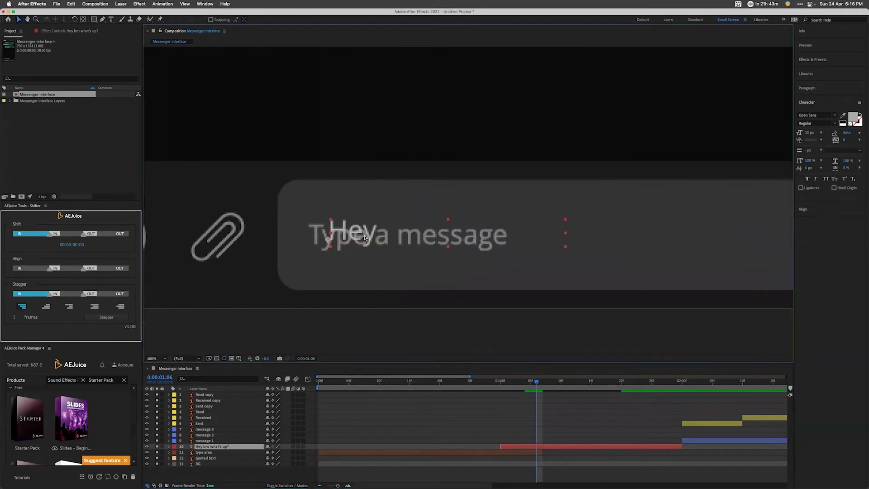
left_click_drag(365, 236, 344, 242)
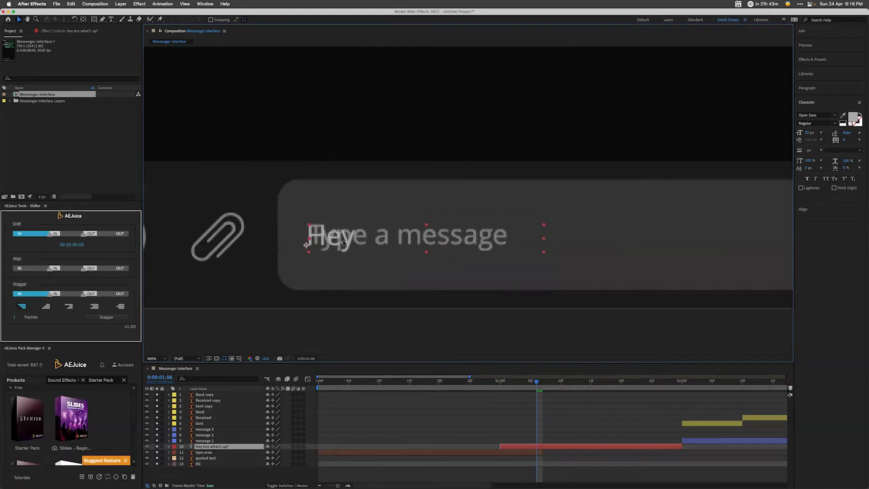
key("Return")
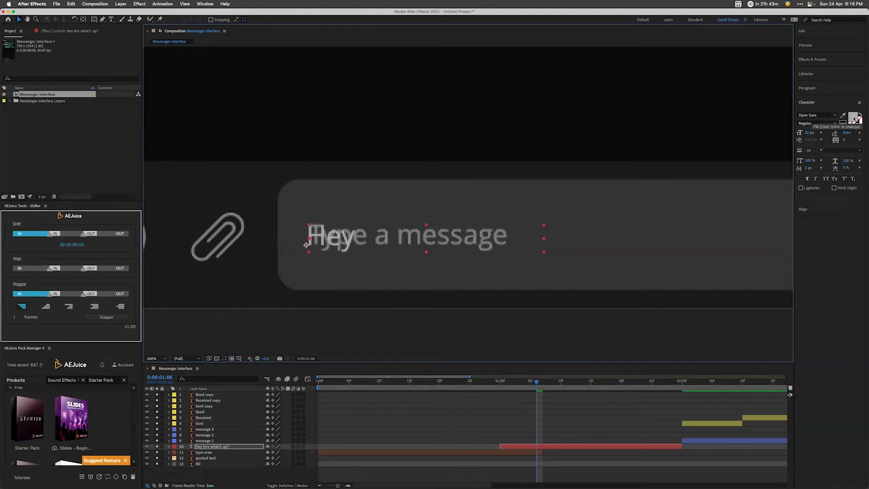
left_click_drag(489, 381, 464, 385)
left_click_drag(542, 453, 463, 452)
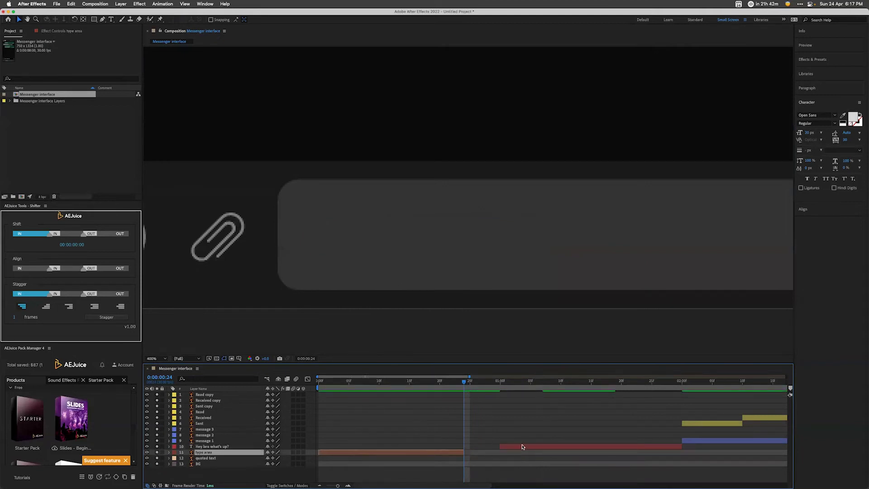
Step: Start 'Hey bro what's up?' at 0:00:00:24 and end the placeholder exactly there
left_click_drag(522, 447, 470, 453)
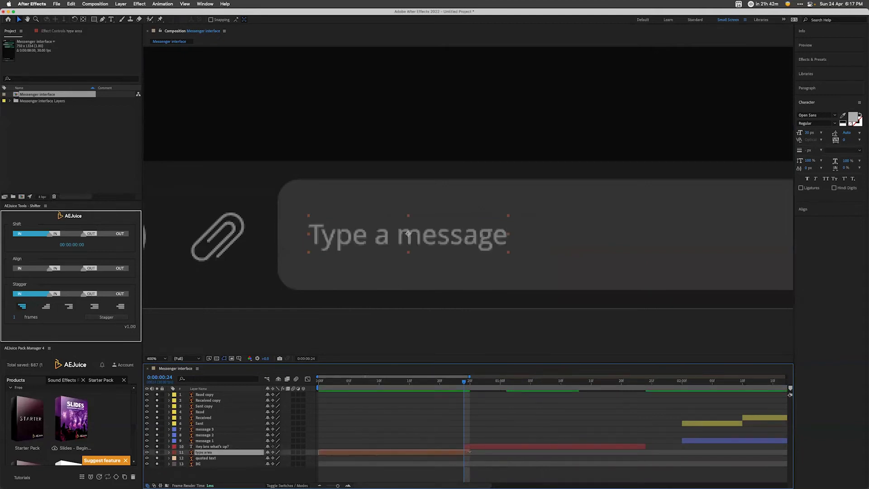
mouse_move(464, 382)
left_mouse_down()
mouse_move(447, 384)
mouse_move(484, 396)
mouse_move(429, 394)
mouse_move(475, 394)
mouse_move(470, 385)
mouse_move(607, 388)
mouse_move(462, 392)
mouse_move(472, 394)
left_mouse_up()
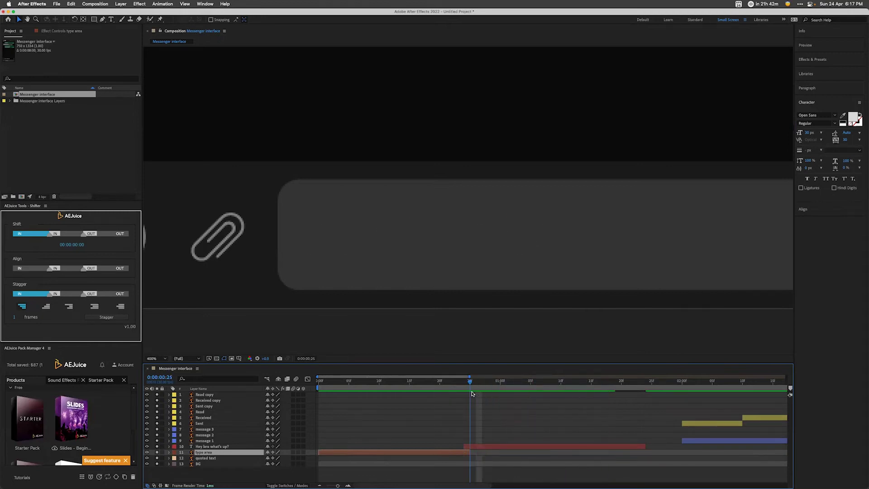
left_click_drag(473, 452, 474, 455)
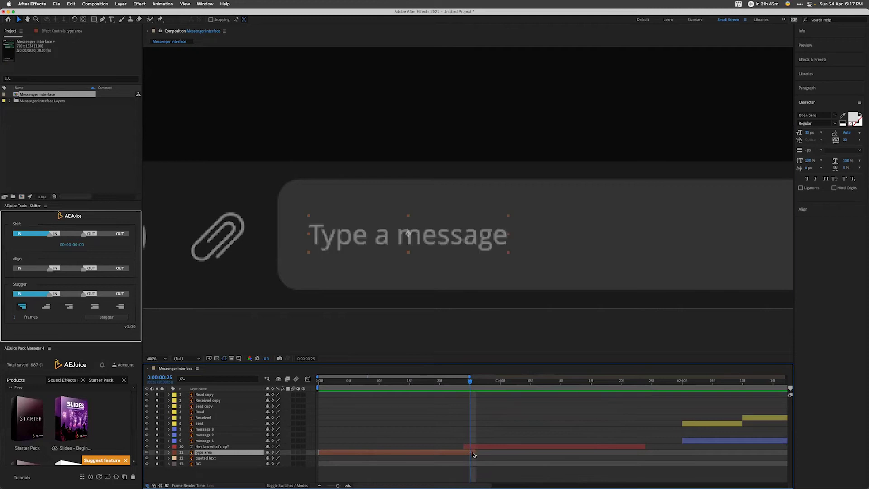
left_click_drag(471, 384, 646, 385)
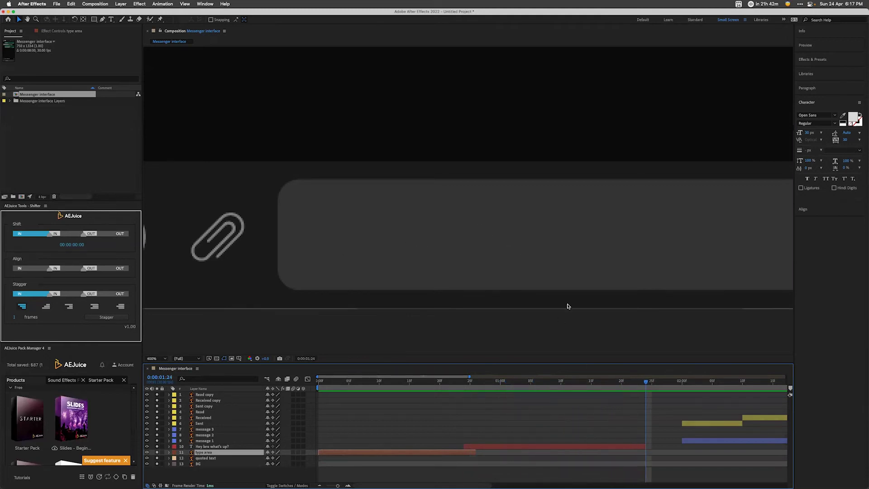
scroll(566, 261, "down", 3)
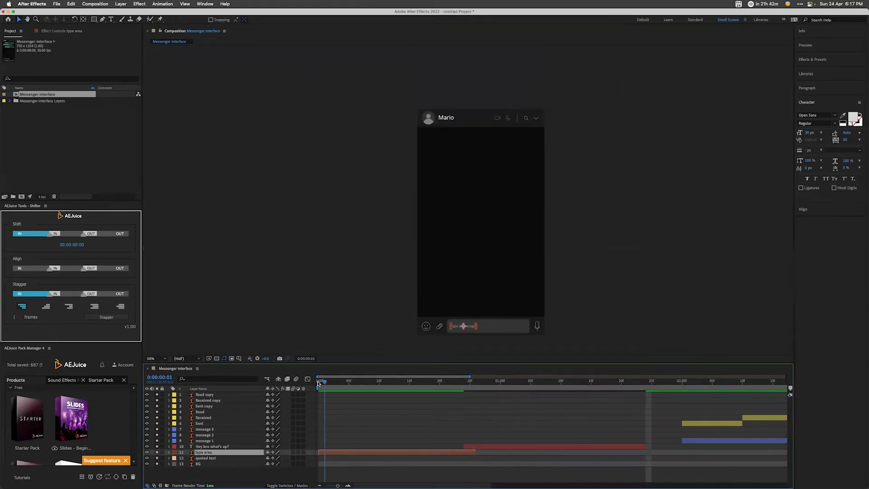
Step: Shift the Sent, Received, Read and message layers earlier to start at 0:00:01:24
left_click_drag(326, 384, 646, 409)
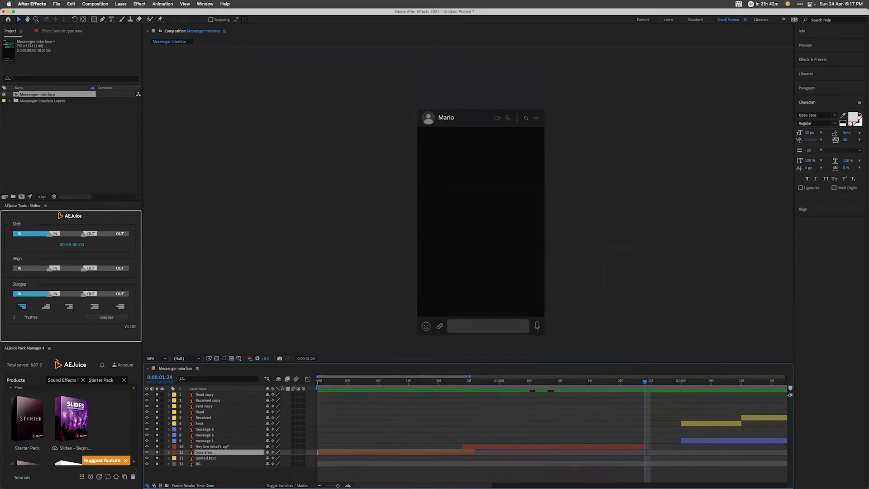
left_click_drag(470, 378, 519, 378)
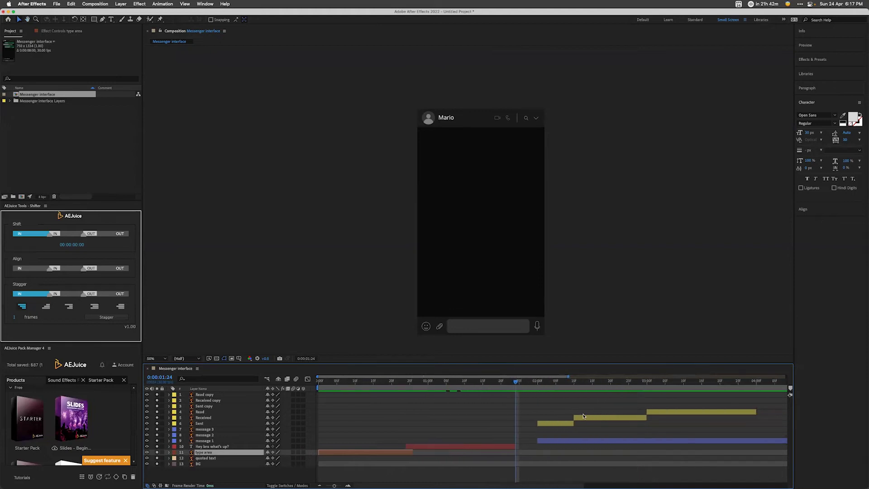
left_click(564, 425)
left_click(603, 418, "shift")
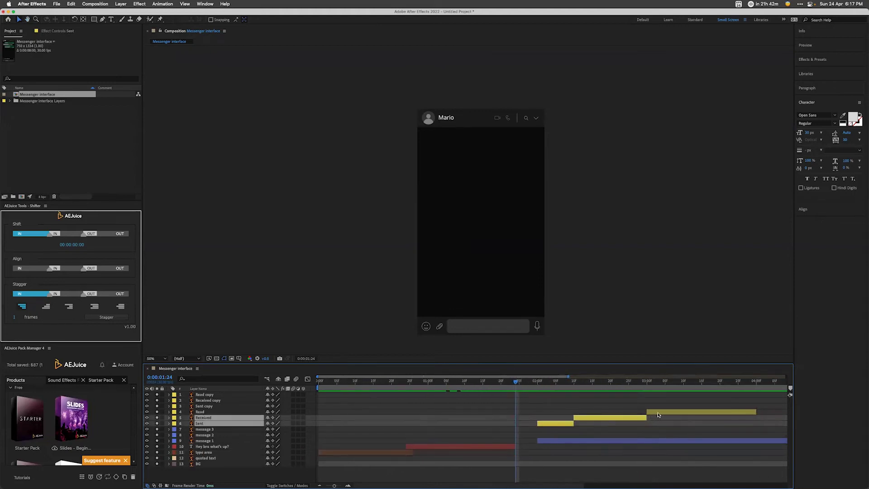
left_click(657, 412, "shift")
left_click(574, 441, "shift")
left_click_drag(573, 441, 552, 442)
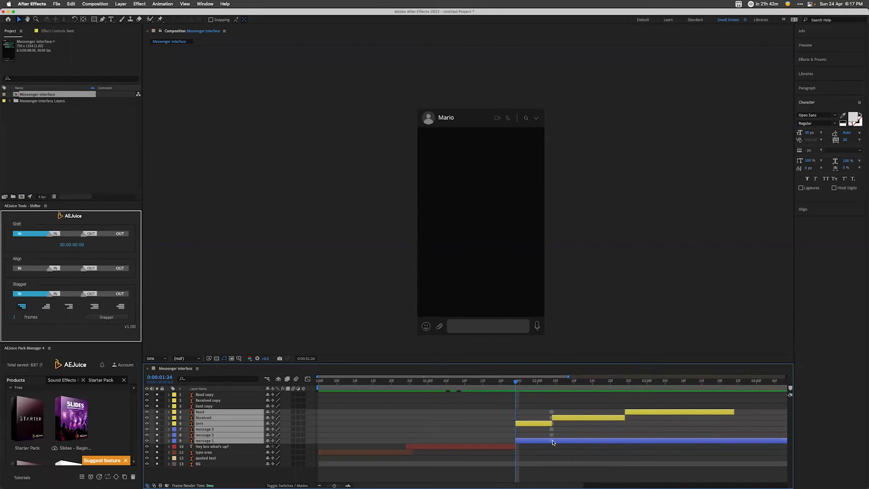
left_click_drag(491, 383, 735, 392)
left_click(564, 346)
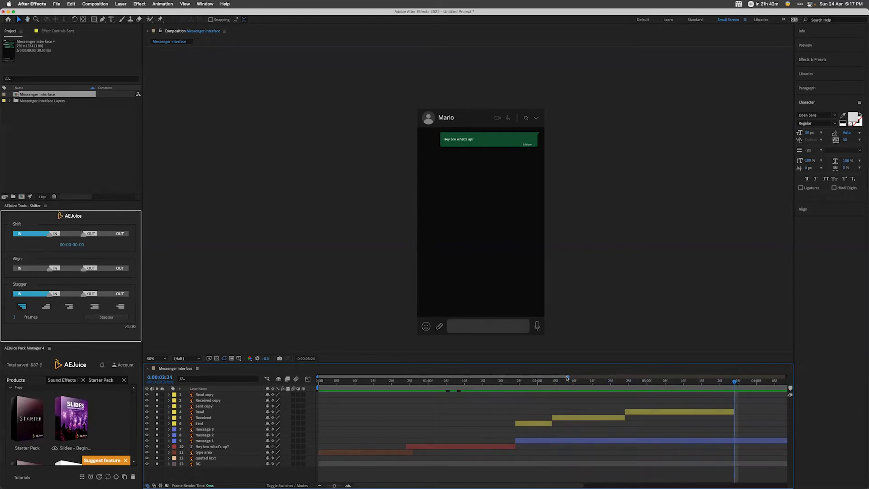
Step: Move the message 2 layer's in-point to 0:00:04:00 and check the grey reply appearing
key("minus")
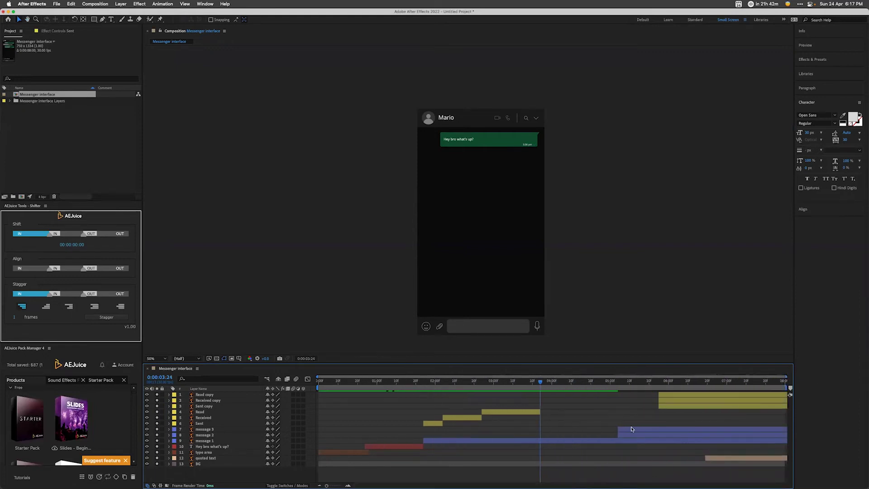
left_click(625, 434)
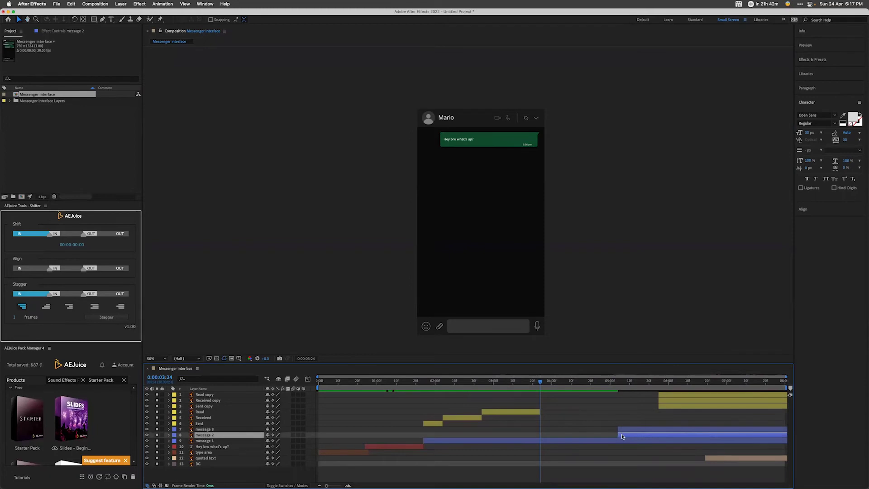
left_click_drag(543, 384, 551, 413)
left_click_drag(623, 438, 557, 438)
mouse_move(559, 382)
left_mouse_down()
mouse_move(534, 383)
mouse_move(594, 392)
mouse_move(553, 394)
left_mouse_up()
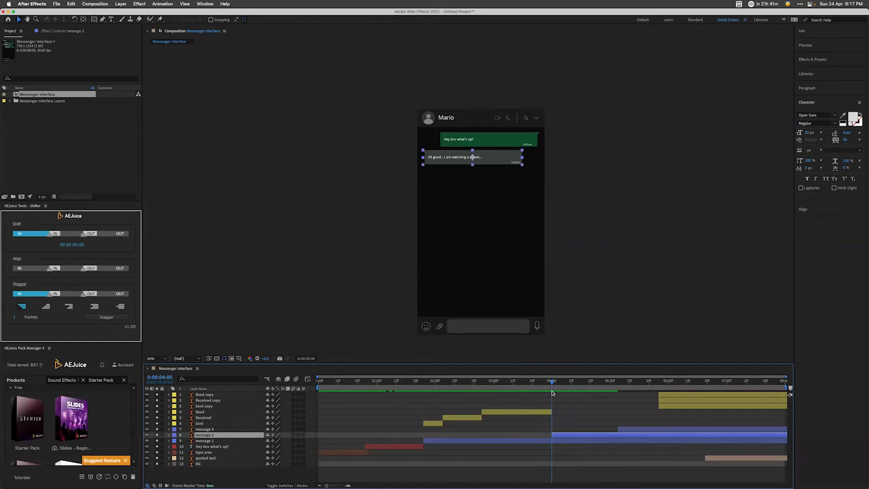
left_click(355, 454)
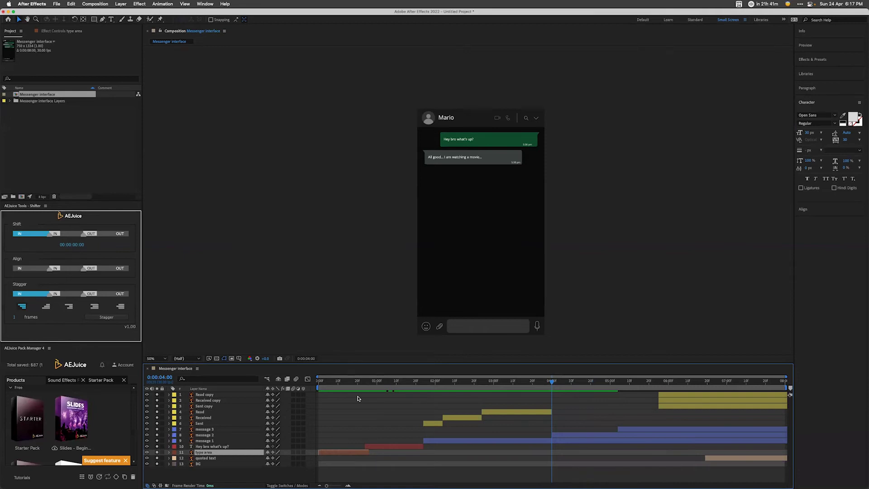
Step: Duplicate the type area layer as 'type area 2', spanning about 0:00:01:24 to 0:00:04:10
key("super+d")
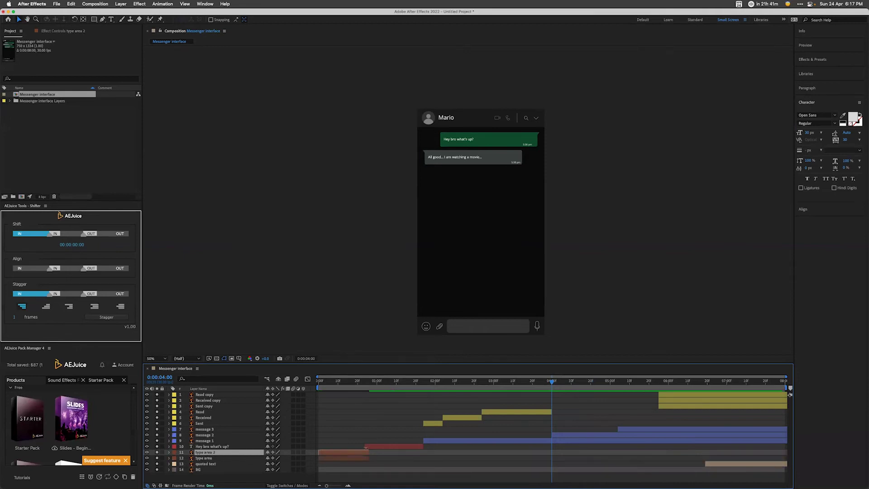
left_click_drag(356, 455, 459, 461)
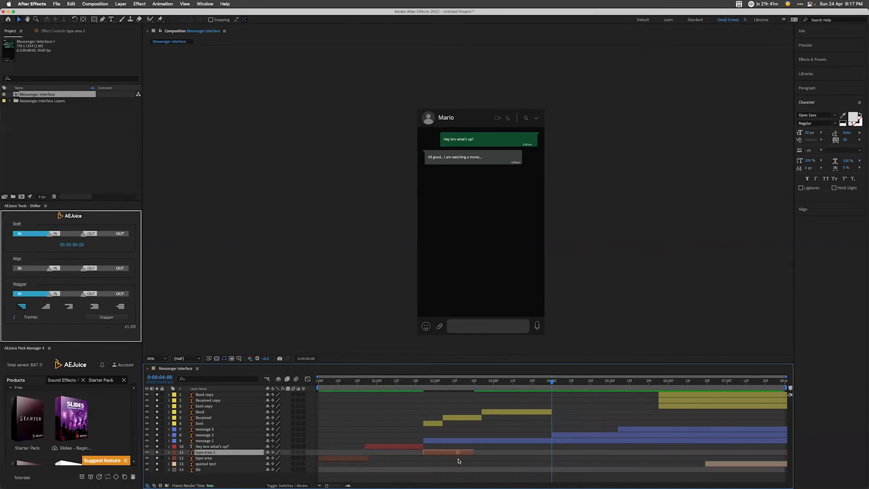
left_click_drag(411, 381, 484, 401)
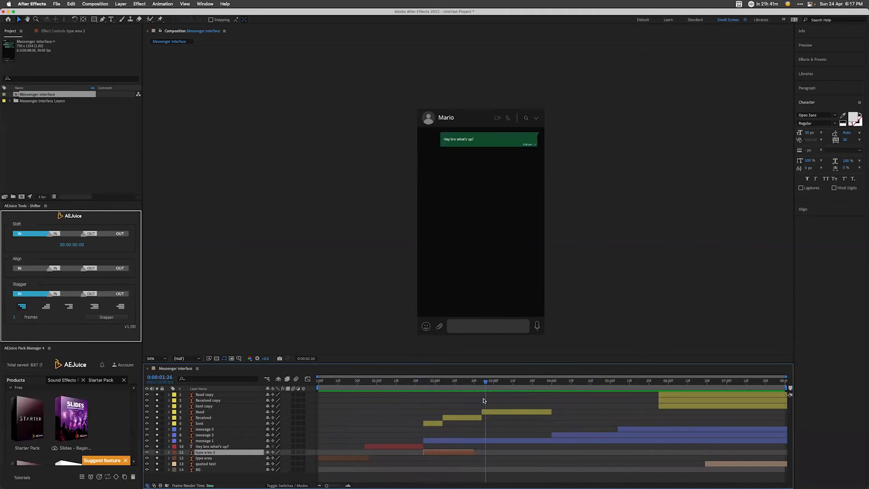
left_click_drag(479, 452, 550, 449)
left_click_drag(486, 384, 571, 388)
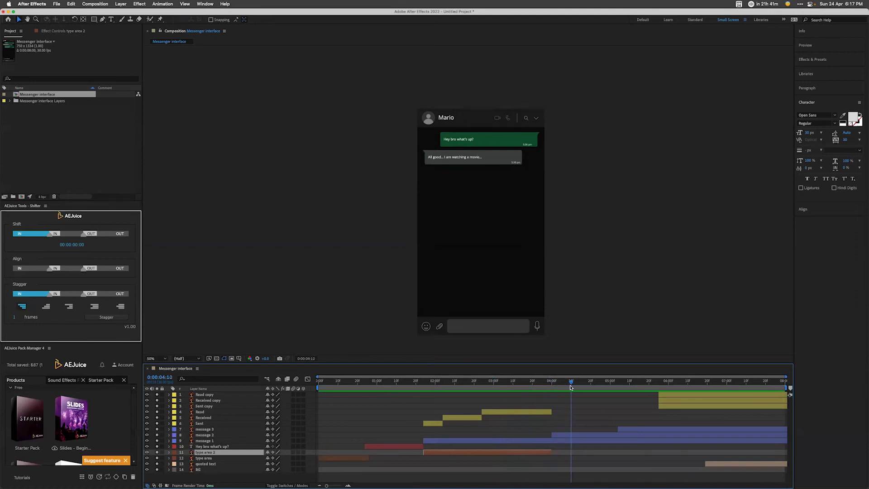
left_click_drag(551, 451, 571, 452)
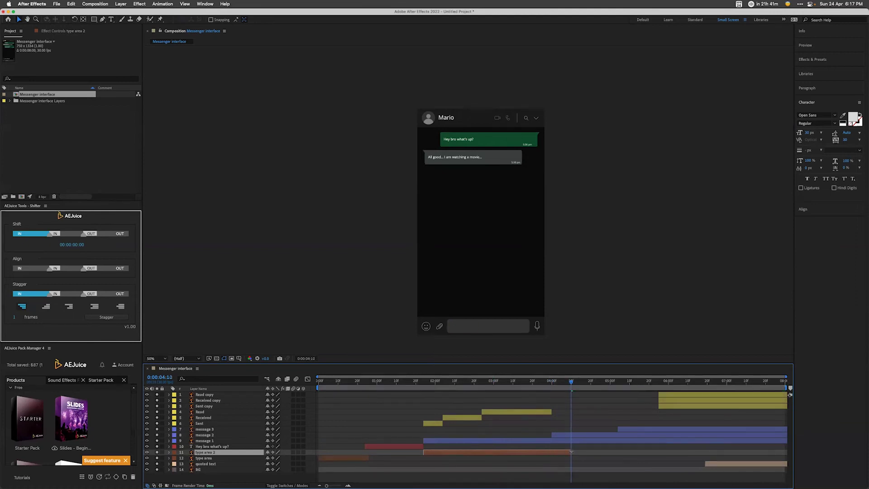
Step: Duplicate the 'Hey bro what's up?' text layer and start the copy at about 0:00:04:10
left_click(407, 447)
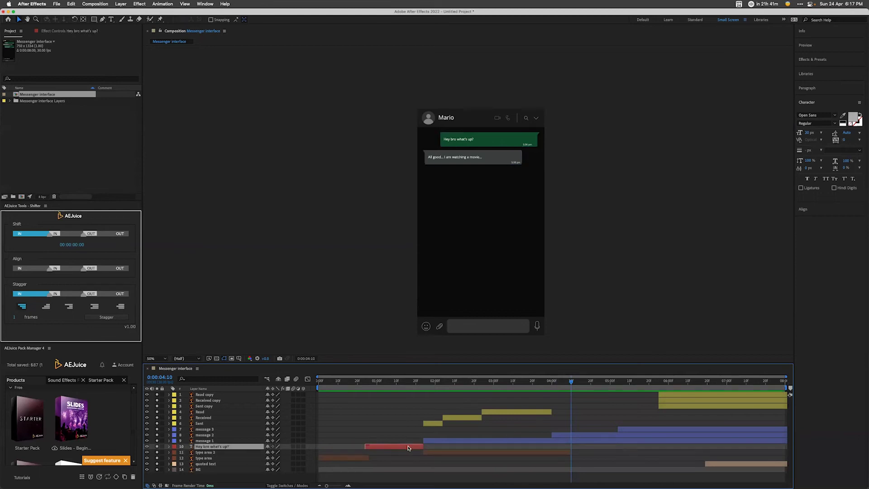
key("super+d")
left_click_drag(393, 447, 596, 448)
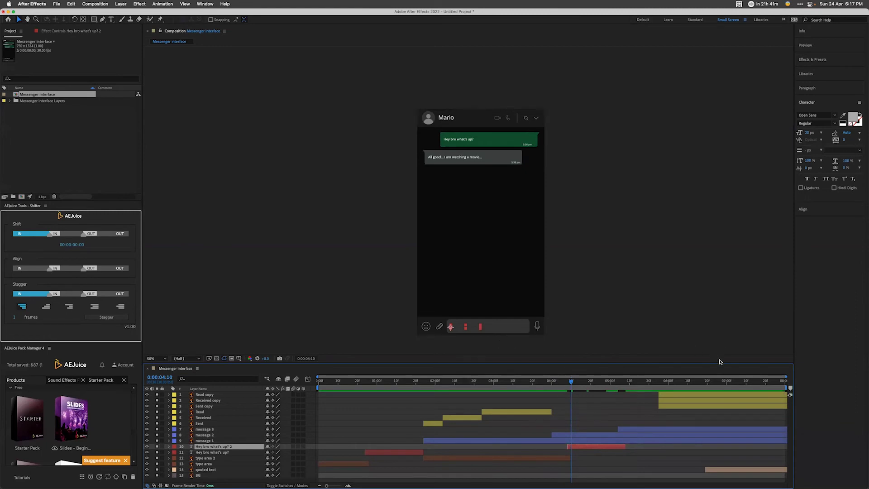
key("slash")
scroll(507, 218, "down", 10)
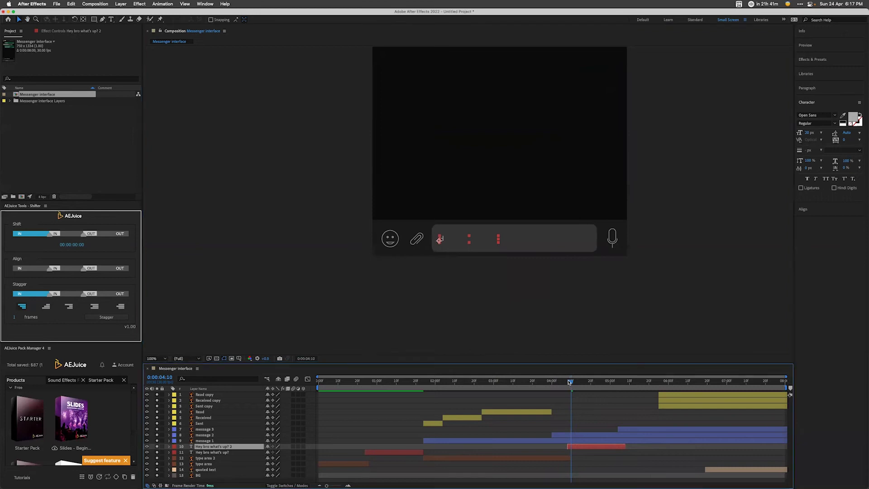
key("Page_Up")
key("period")
left_click_drag(567, 384, 589, 388)
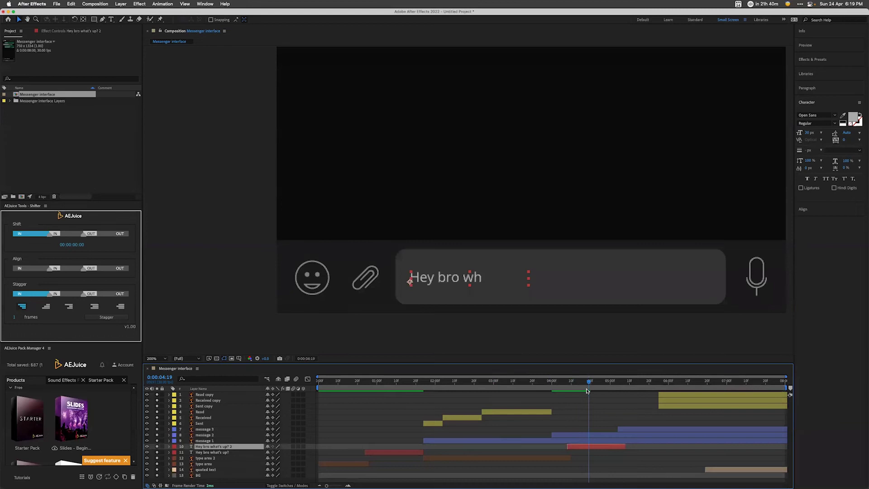
Step: Retype the copied layer's text as 'What movie are you watching?'
scroll(520, 307, "down", 4)
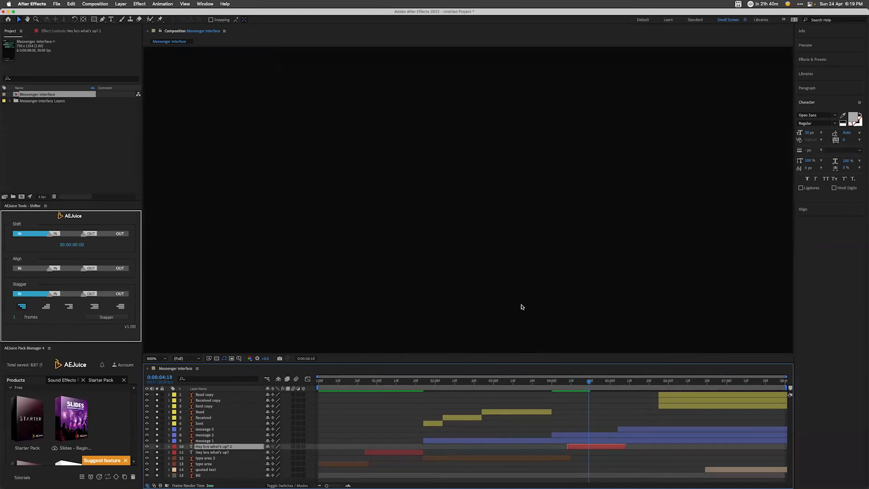
scroll(567, 259, "up", 3)
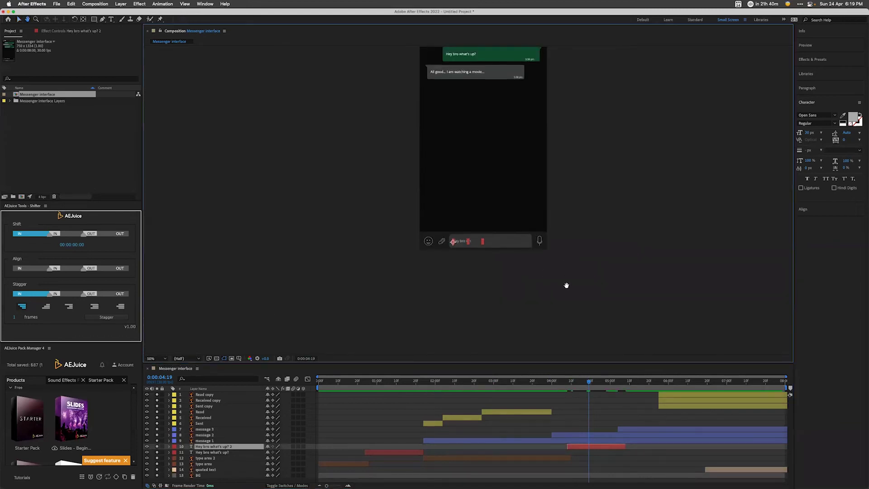
left_click_drag(624, 429, 595, 431)
key("super+z")
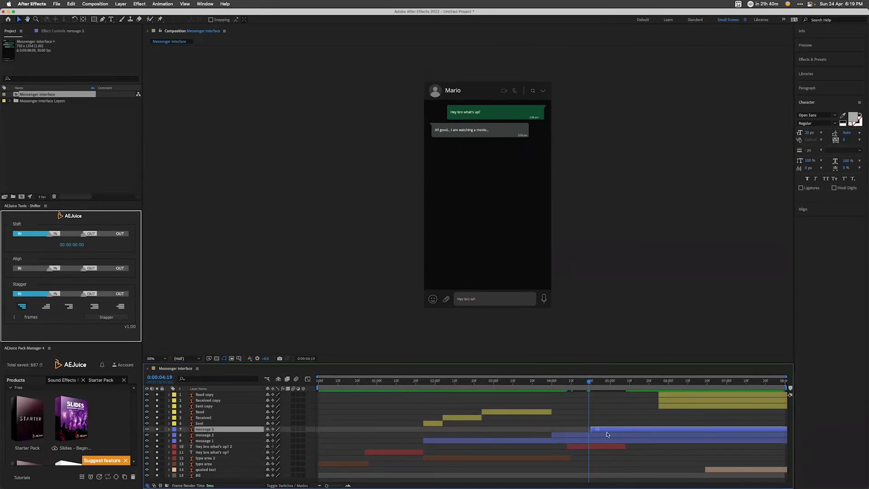
left_click(599, 447)
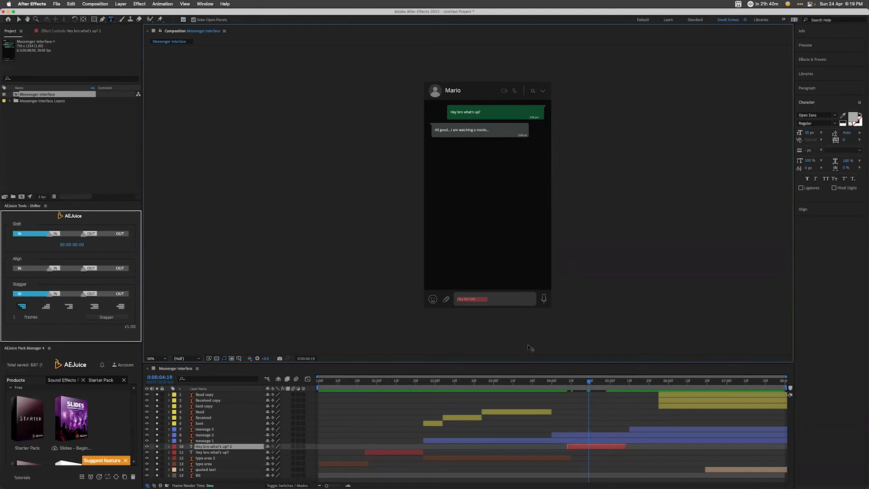
key("Right")
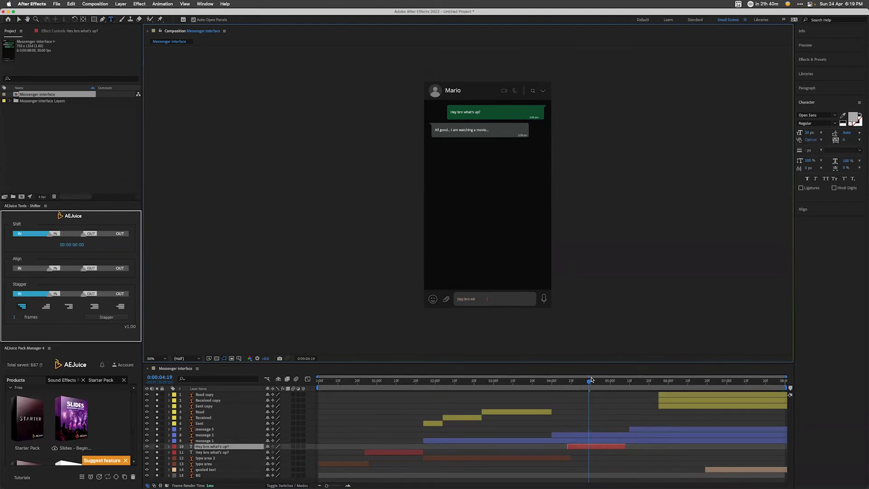
left_click_drag(588, 382, 611, 382)
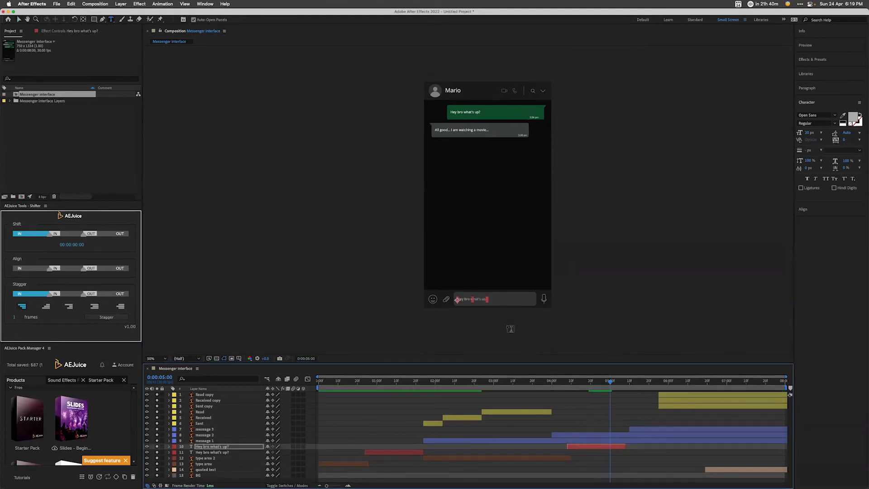
double_click(479, 299)
type("W")
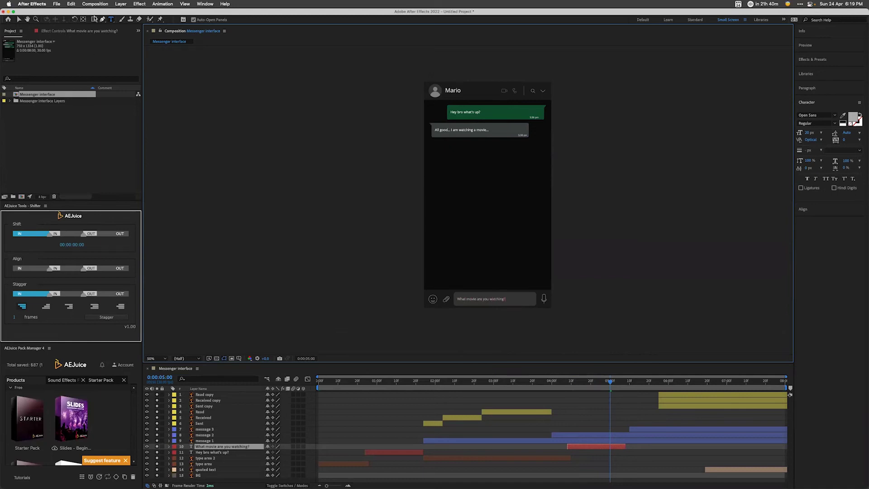
Step: Drag the last Range Selector Start keyframe later so typing ends around 0:00:05:08
left_click(17, 19)
left_click(609, 448)
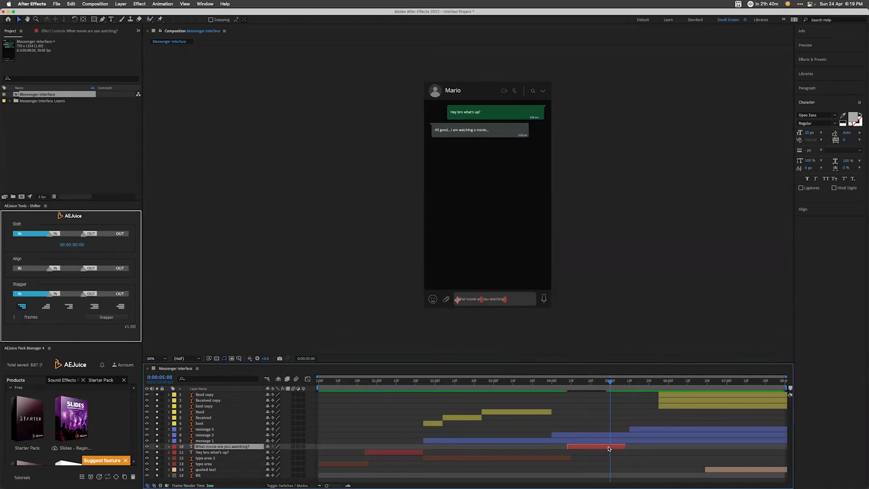
key("u")
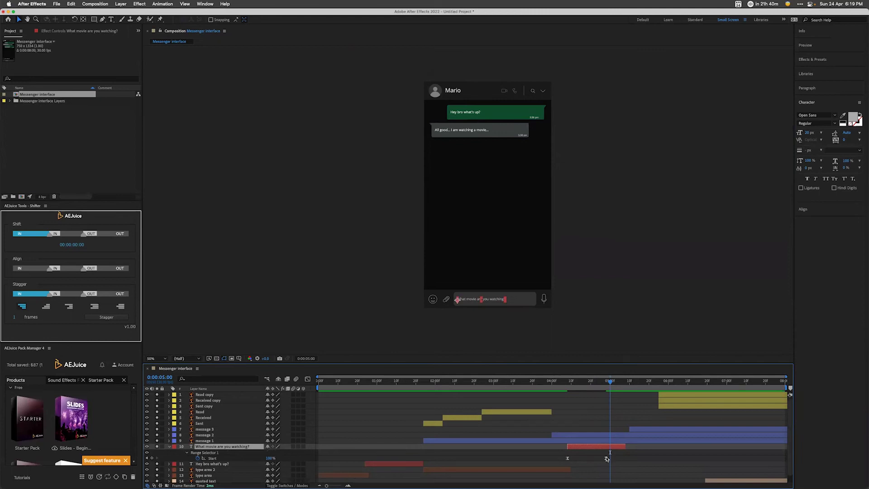
left_click_drag(607, 459, 623, 458)
left_click_drag(623, 459, 628, 460)
Step: Zoom the viewer to 100% on the message box and scrub to preview the typing
left_click_drag(578, 383, 628, 390)
key(".")
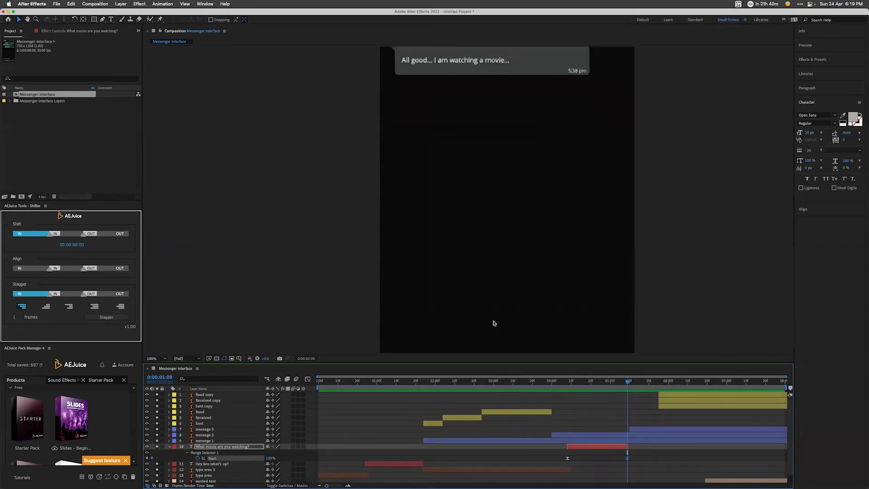
key("space")
left_click_drag(522, 297, 548, 163)
left_click_drag(562, 325, 562, 292)
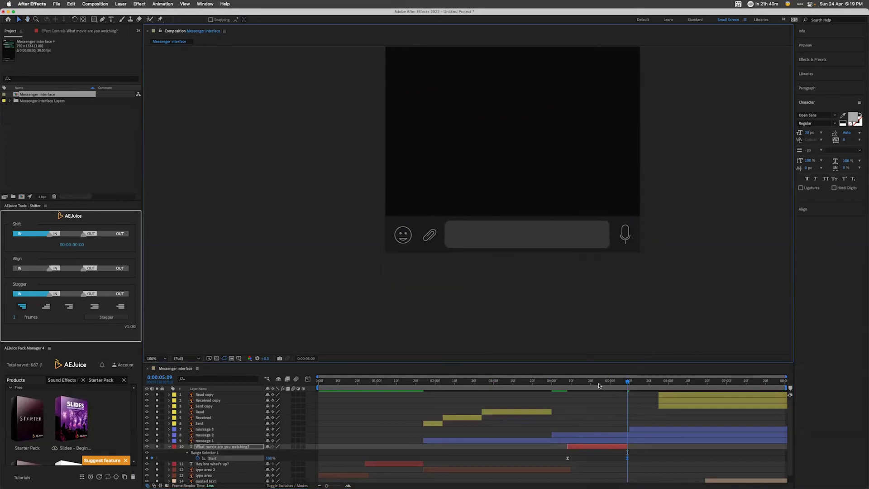
left_click_drag(600, 384, 628, 384)
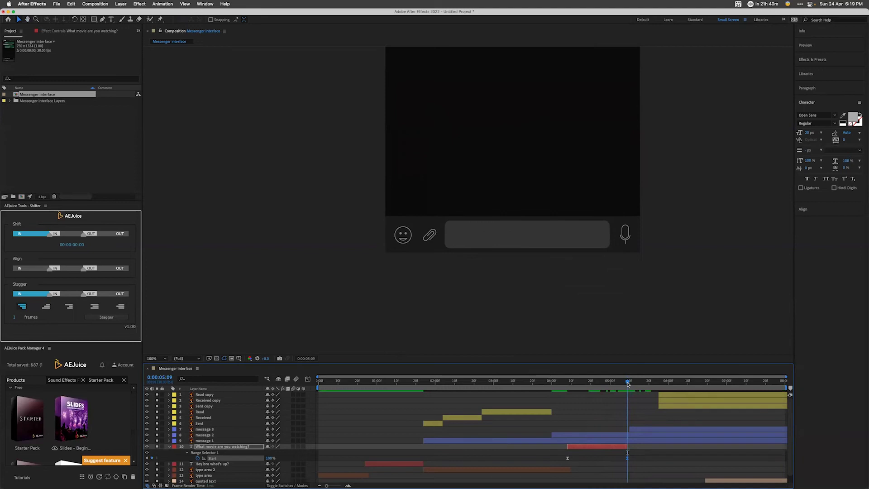
Step: Duplicate type area 2 as 'type area 3', moved up one row, starting around 0:00:05:09
left_click(637, 429)
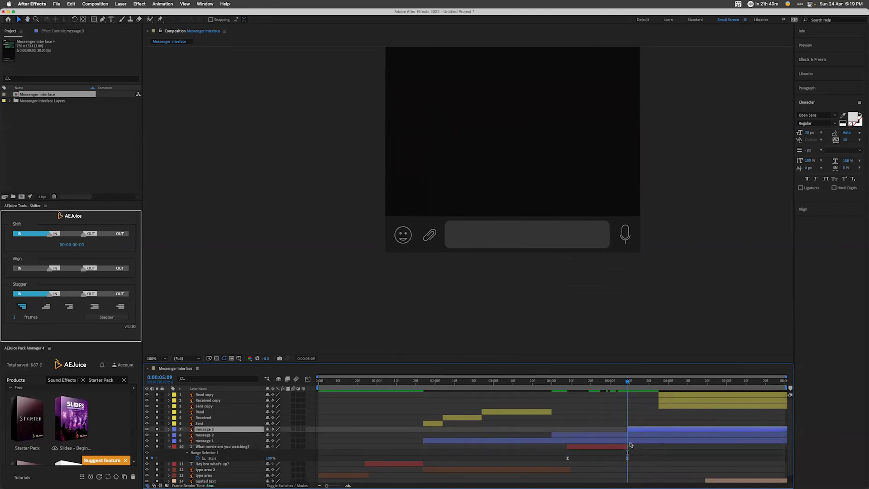
left_click(427, 470)
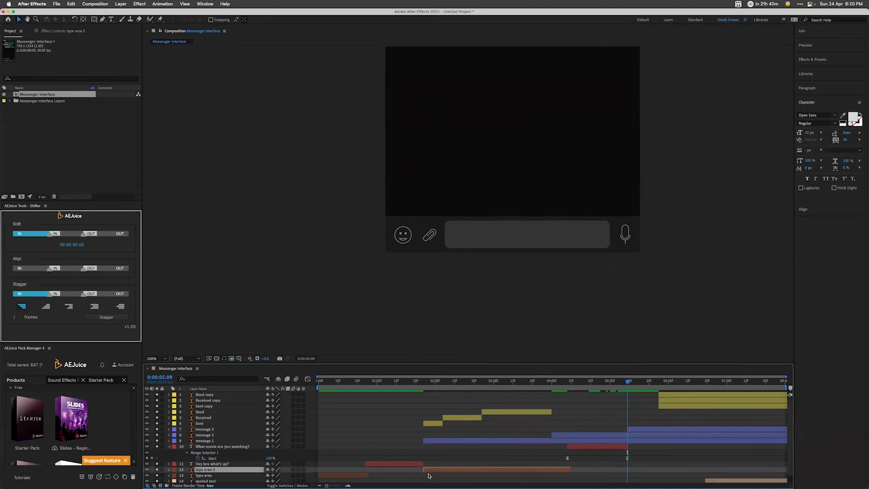
key("super+d")
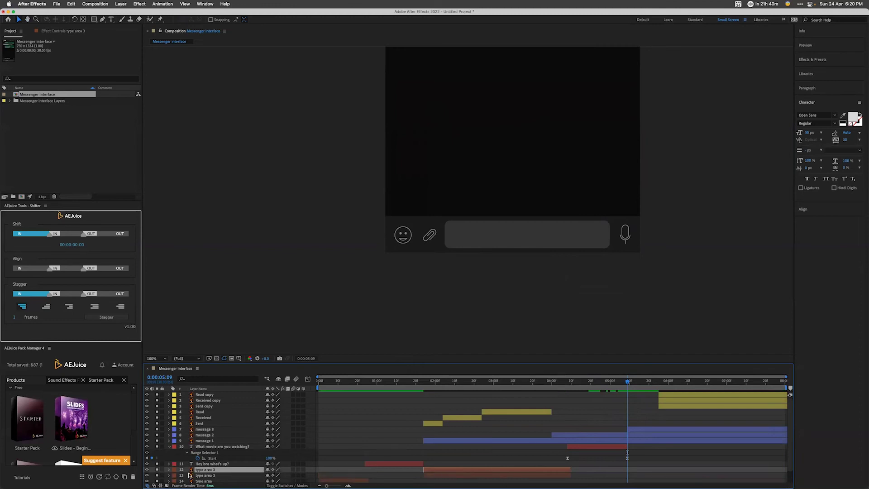
left_click_drag(197, 472, 655, 465)
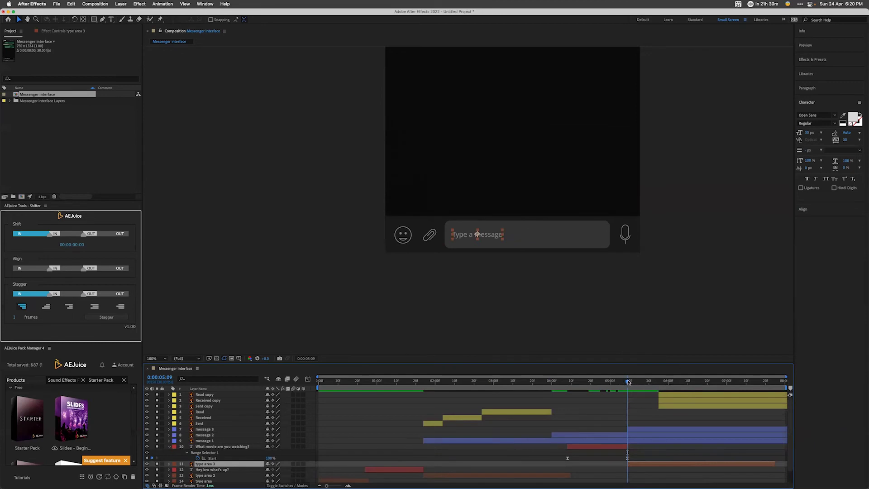
scroll(638, 312, "up", 3)
scroll(647, 280, "down", 6)
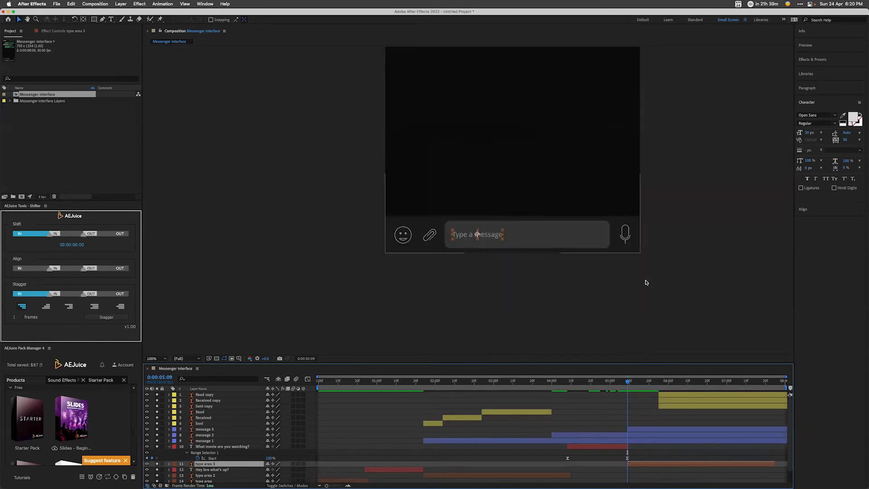
left_click_drag(611, 345, 610, 352)
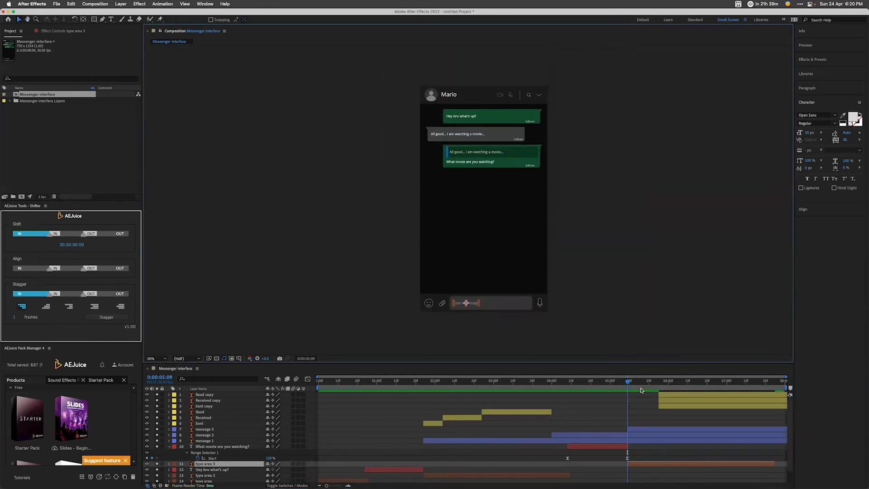
Step: Trim the quoted text layer to start at 0:00:04:08 and place it above 'What movie are you watching?'
left_click(568, 382)
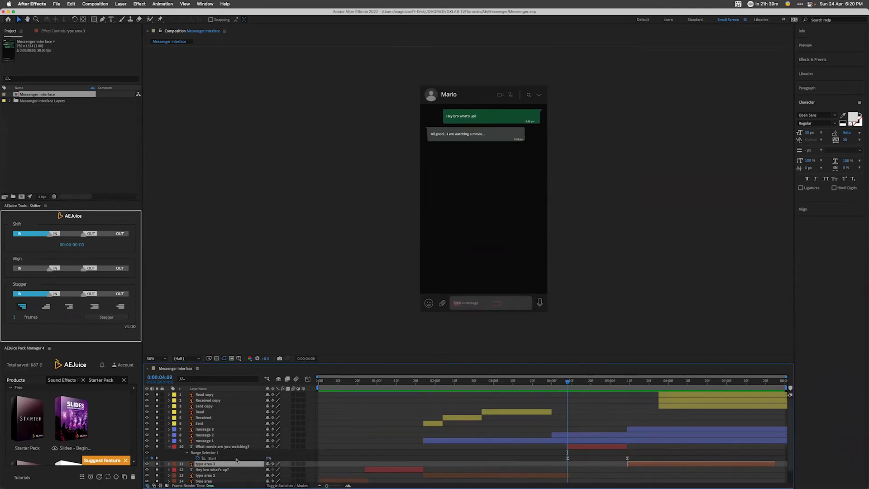
scroll(237, 461, "down", 2)
left_click(290, 474)
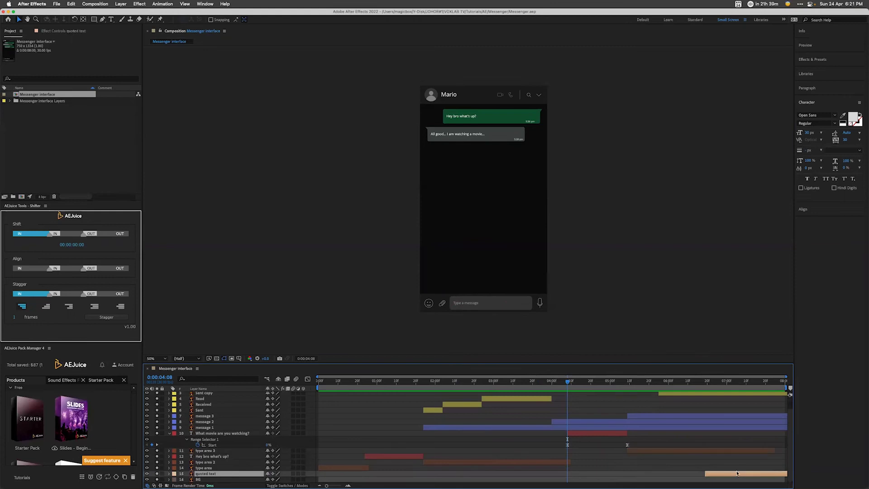
left_click_drag(705, 473, 569, 474)
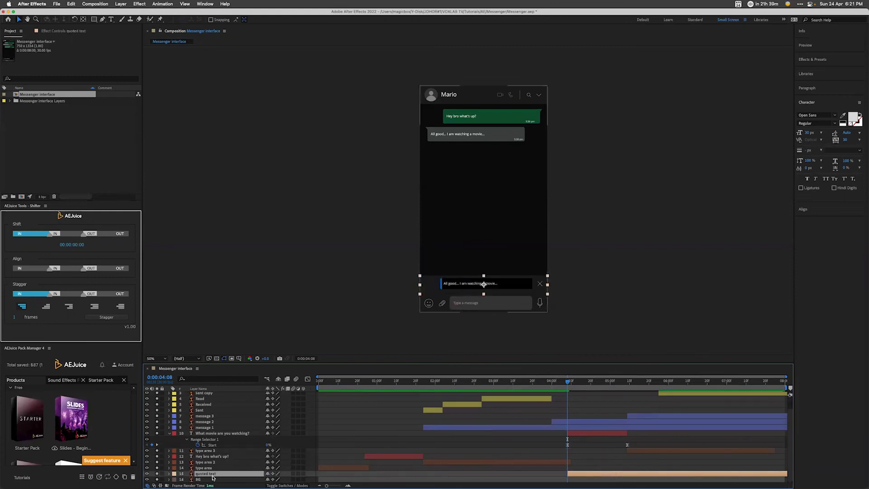
left_click_drag(213, 477, 227, 434)
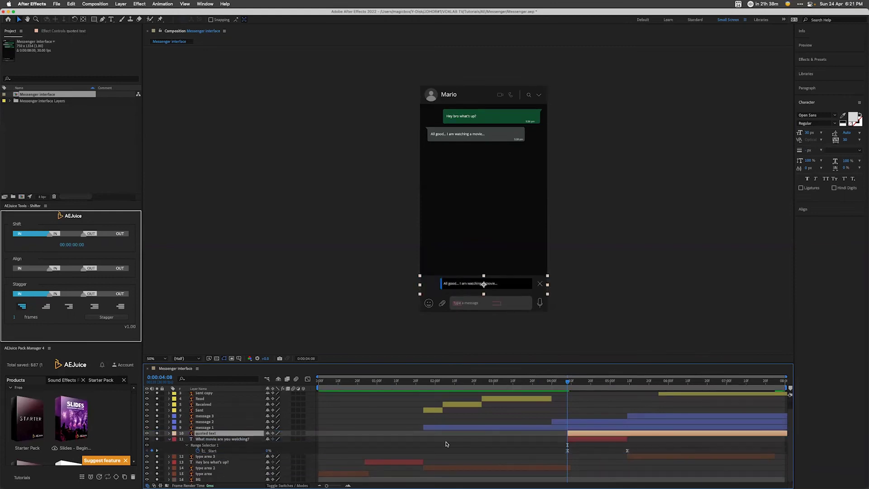
Step: Shift the quoted text and 'What movie are you watching?' layers later, to about 0:00:05:02
mouse_move(568, 382)
left_mouse_down()
mouse_move(499, 384)
mouse_move(568, 393)
left_mouse_up()
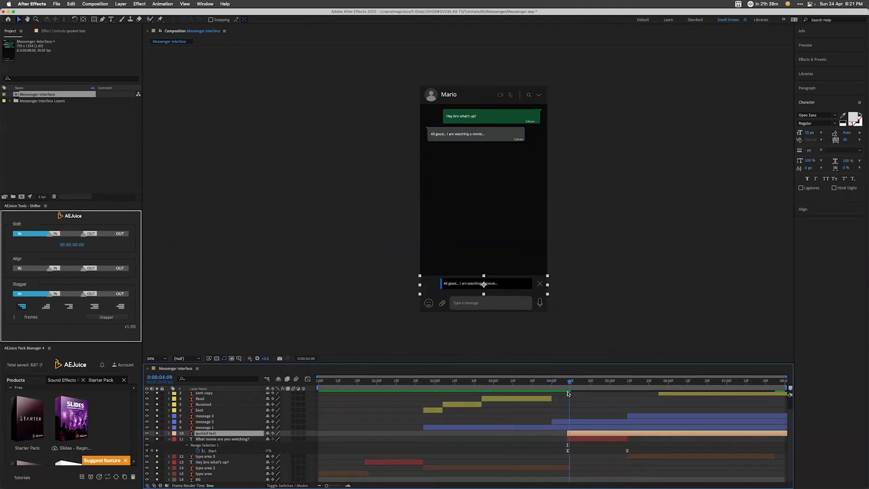
left_click(483, 134)
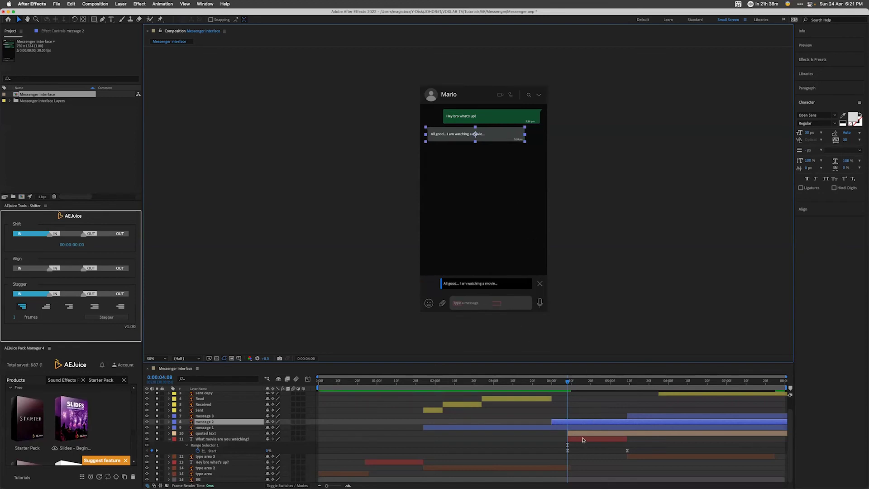
mouse_move(565, 382)
left_mouse_down()
mouse_move(543, 382)
mouse_move(579, 382)
left_mouse_up()
left_click(604, 436)
left_click(604, 434, "shift")
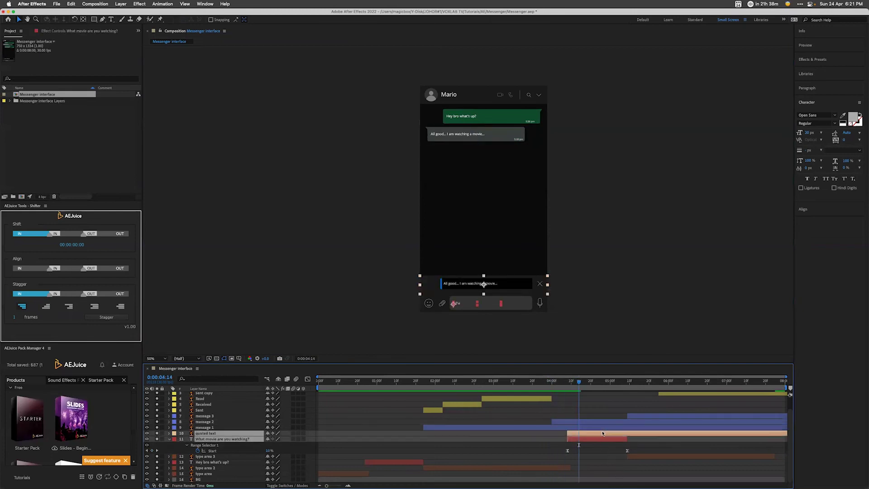
left_click_drag(604, 435, 651, 436)
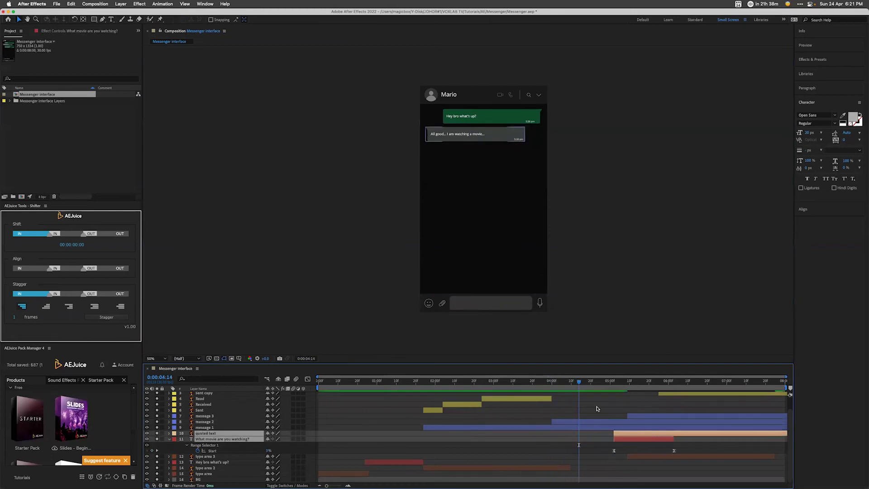
left_click_drag(580, 382, 604, 387)
Step: Apply Easy Ease to the message 2 Position keyframes
left_click(606, 423)
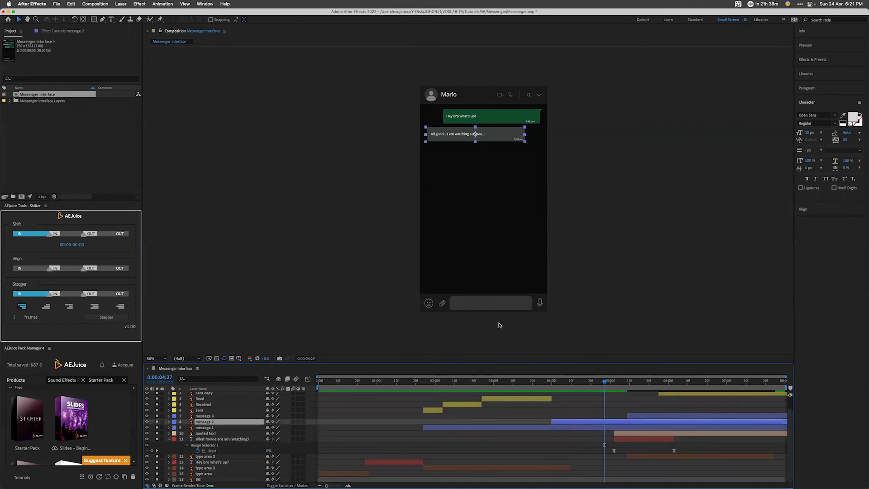
key("p")
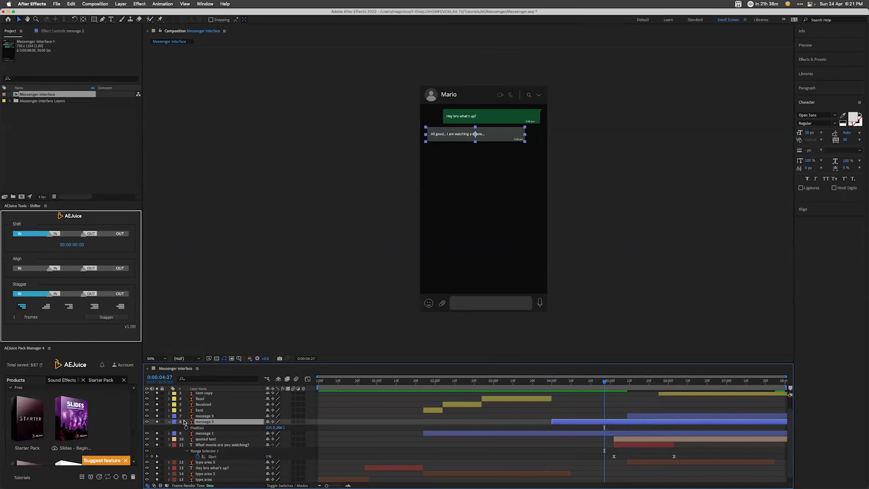
left_click(195, 428)
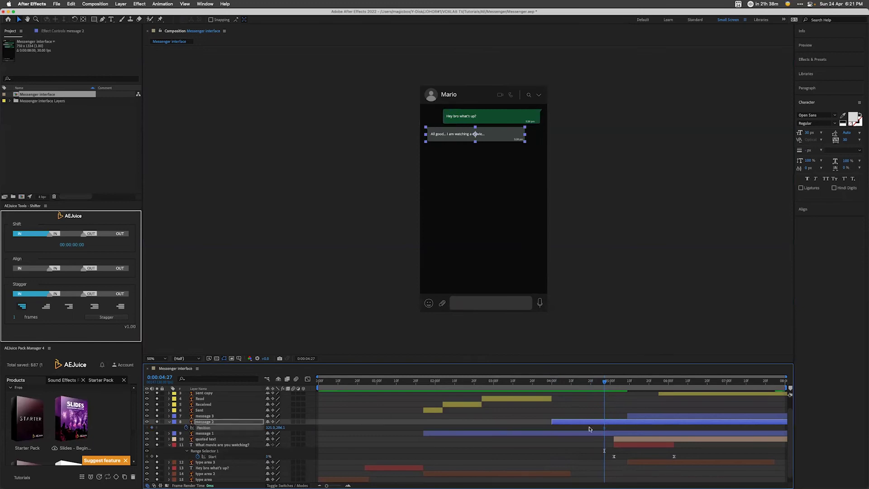
right_click(605, 427)
mouse_move(648, 482)
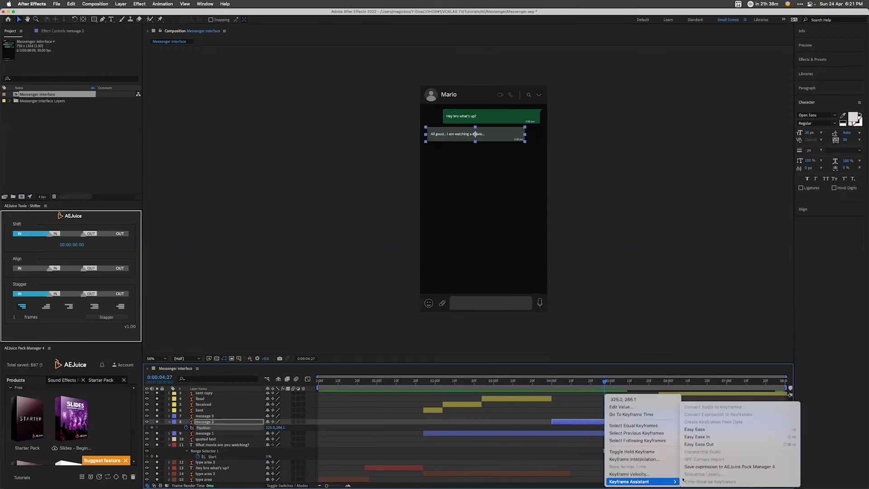
left_click(708, 430)
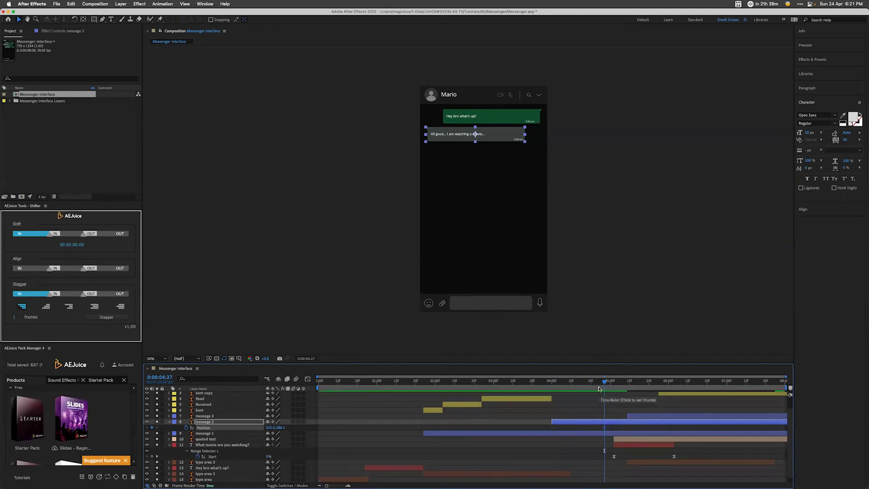
Step: Slide the quoted text and 'What movie are you watching?' layers about 11 frames later
left_click_drag(607, 383, 614, 384)
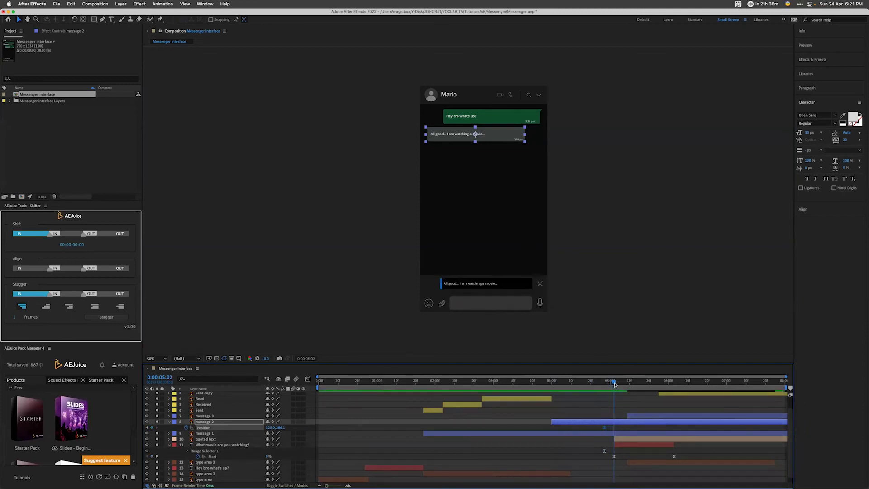
left_click(667, 437)
left_click(651, 446, "shift")
left_click_drag(650, 446, 672, 446)
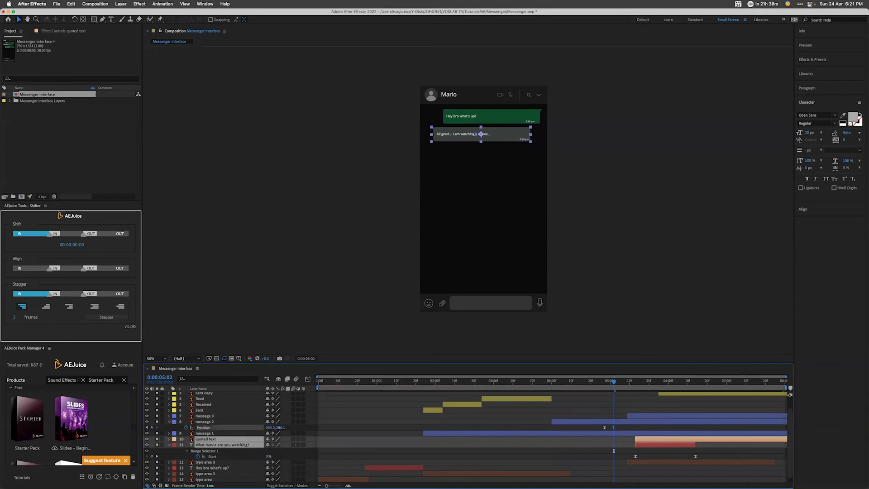
Step: Add a Position keyframe at 0:00:05:06 nudging the 'All good' bubble left
left_click(217, 422)
left_click(627, 427)
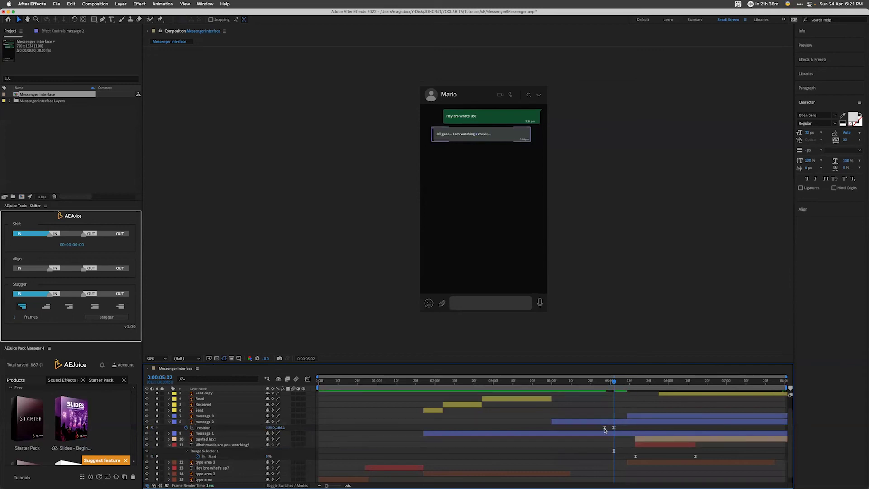
left_click(605, 428)
left_click_drag(619, 381, 623, 384)
key("shift+Left")
key("shift+Left")
key("shift+Left")
key("shift+Left")
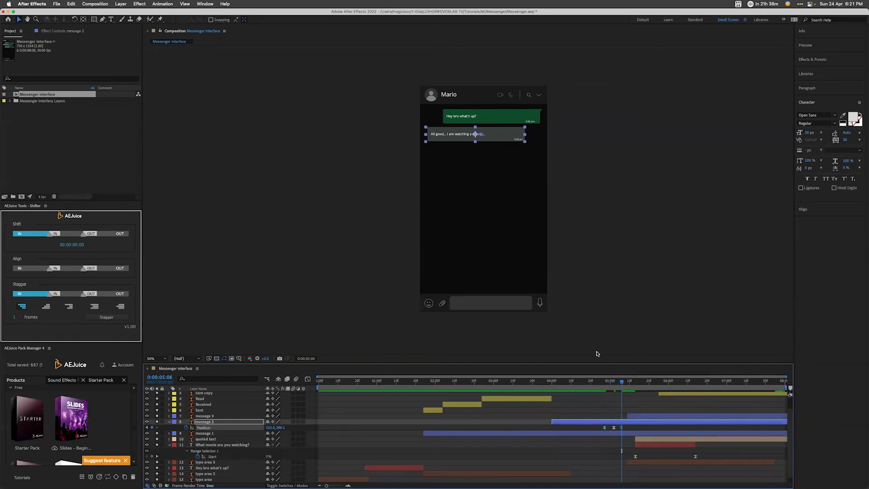
Step: Delay the message 3 bubble to start around six seconds, previewing the chat before and after
left_click(584, 383)
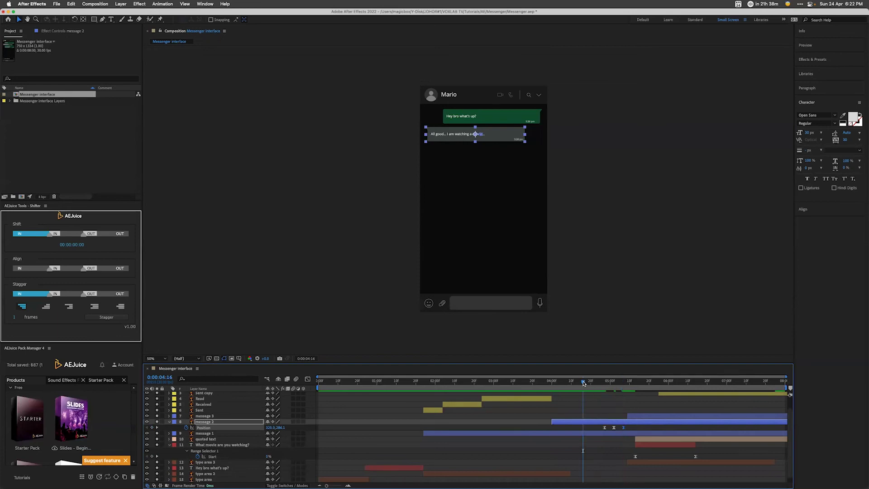
left_click(644, 382)
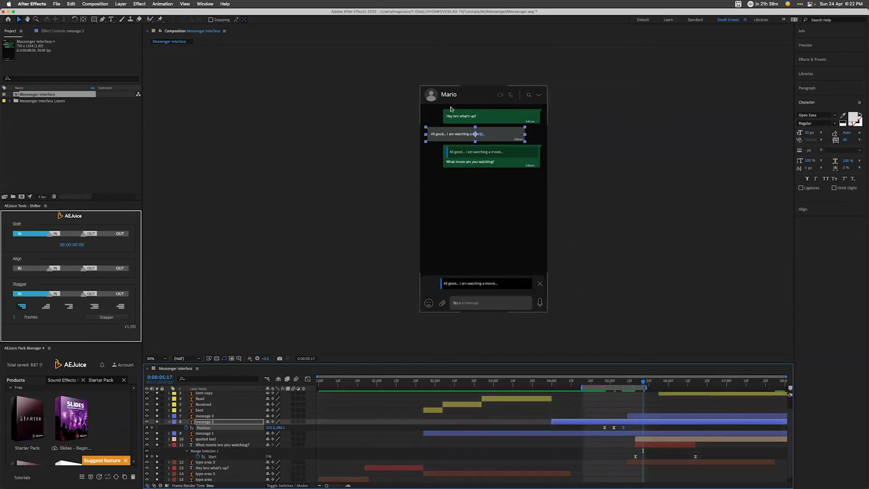
key("period")
left_click_drag(467, 165, 456, 324)
left_click(299, 258)
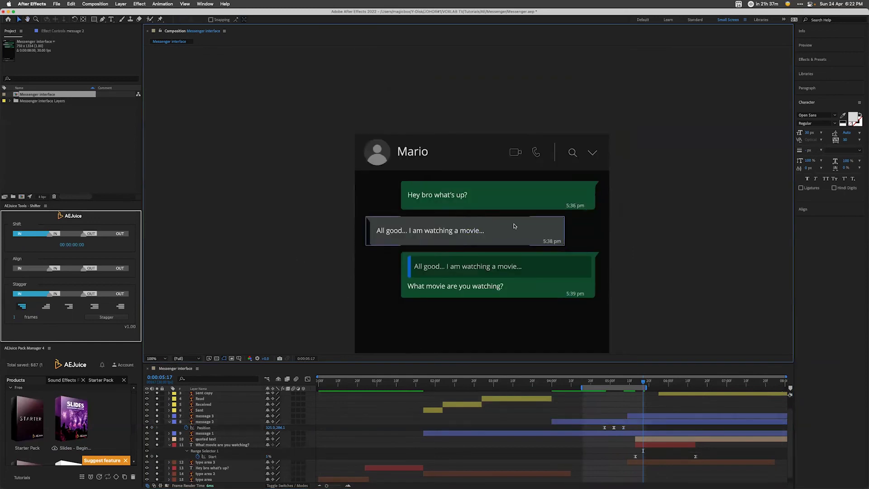
key("space")
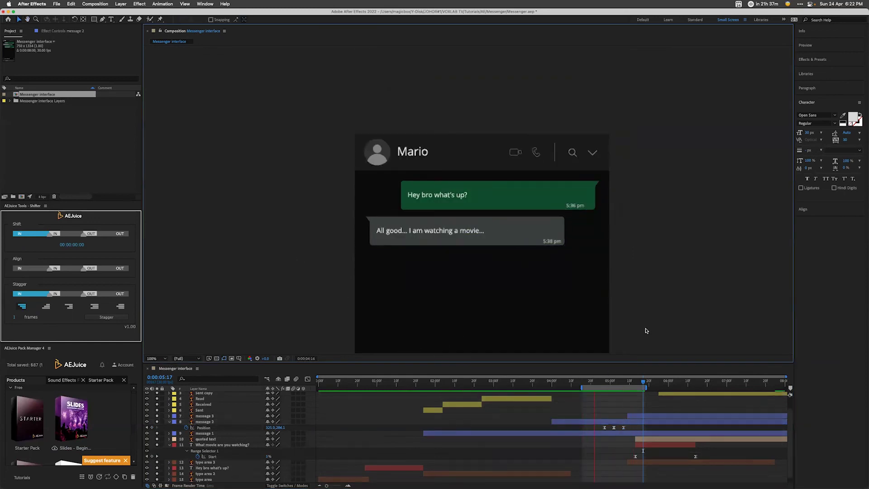
key("space")
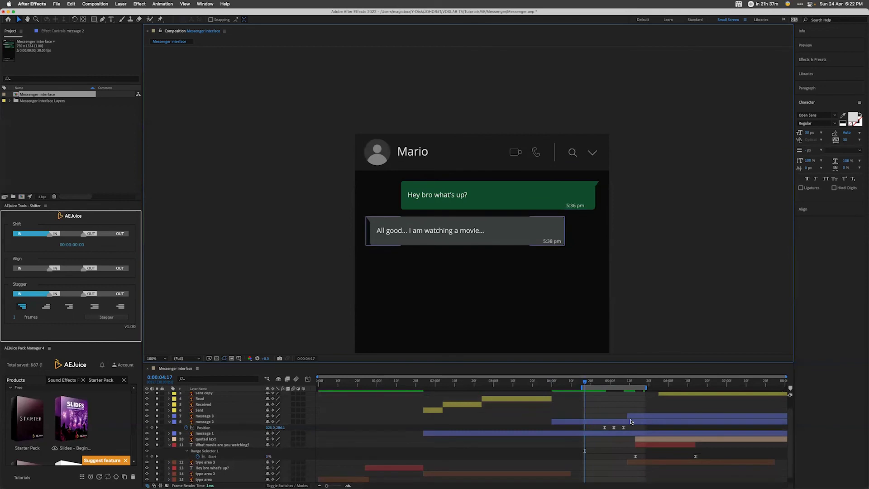
left_click_drag(634, 416, 686, 413)
key("space")
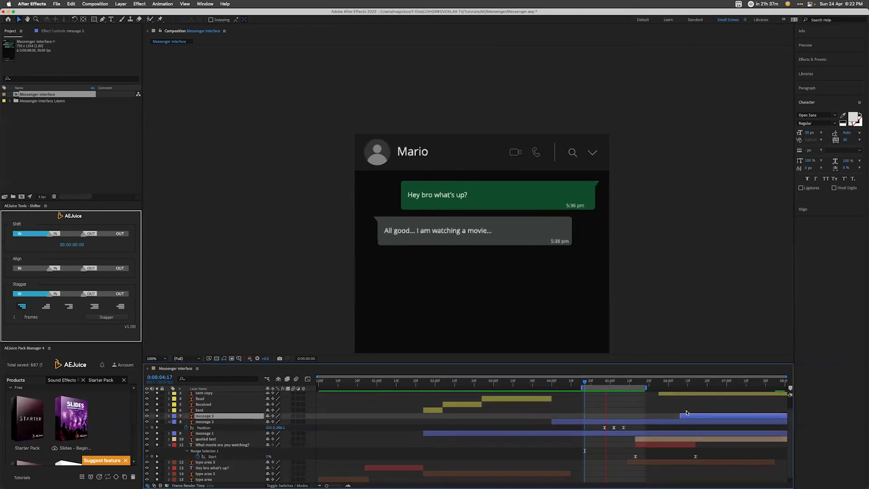
Step: Slide the quoted text and 'What movie are you watching?' layers slightly earlier, checking at 0:00:05:08
scroll(615, 320, "down", 2)
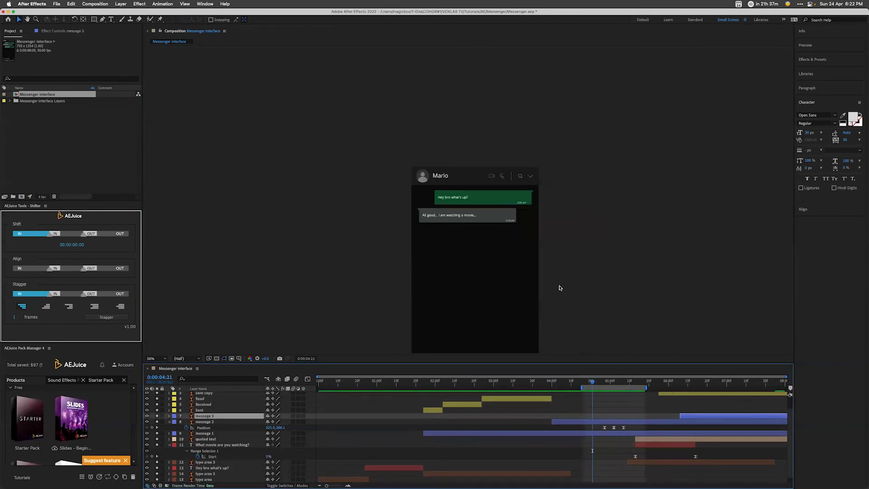
scroll(543, 234, "up", 2)
key("comma")
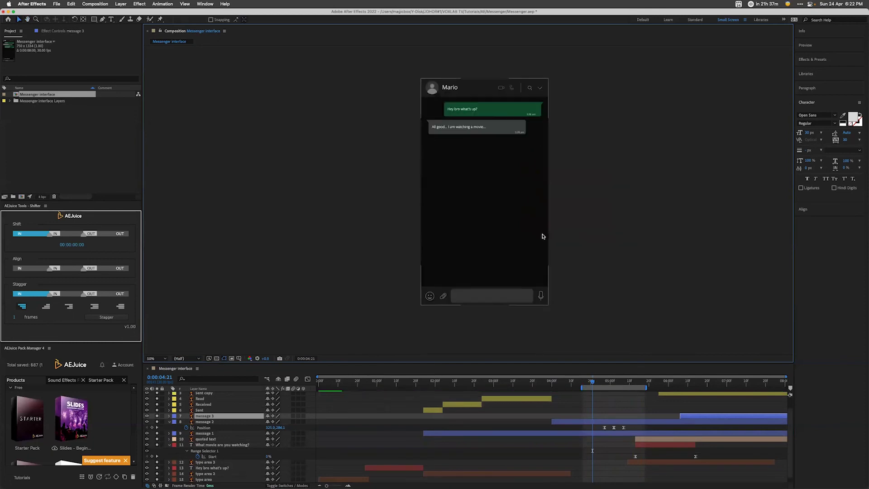
left_click(642, 439)
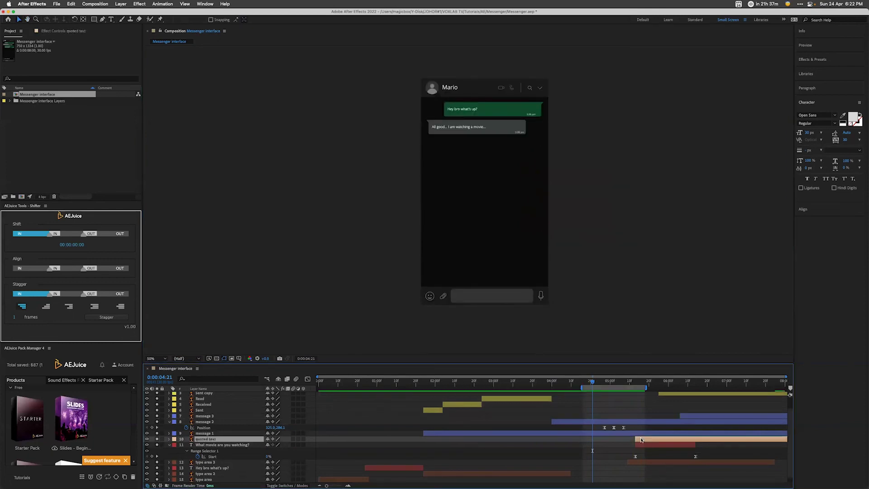
left_click(645, 446, "shift")
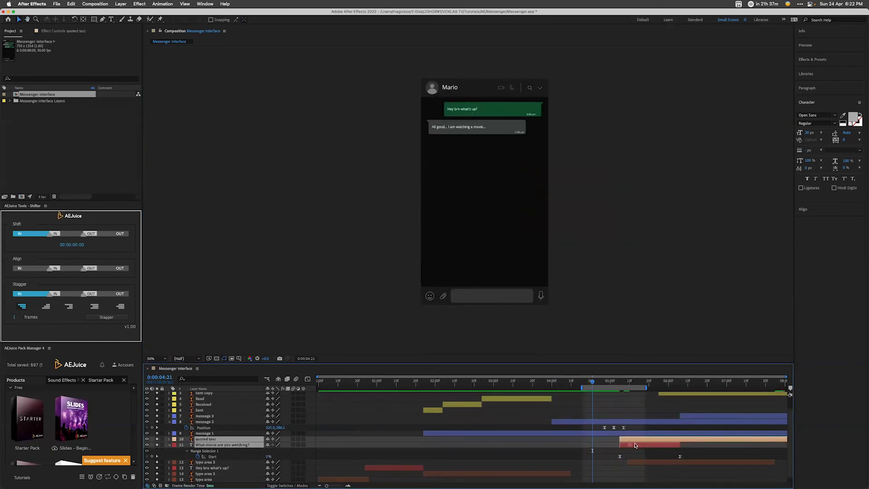
left_click_drag(645, 446, 635, 446)
left_click_drag(592, 383, 627, 389)
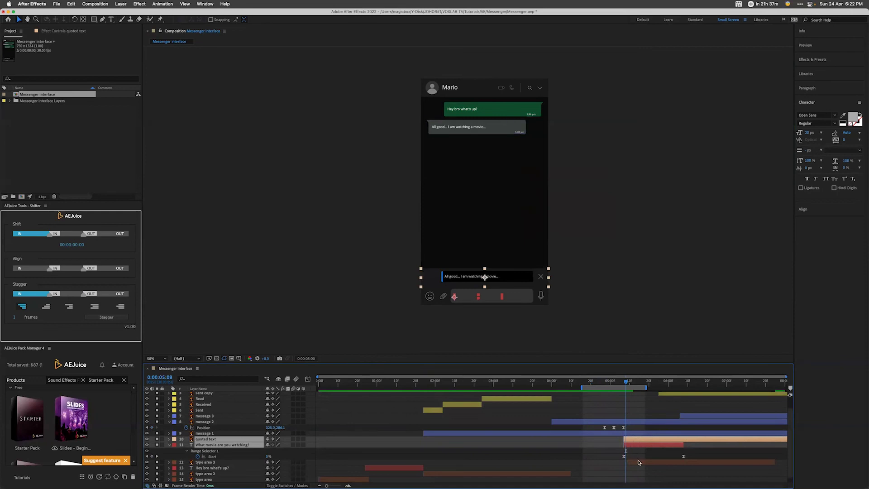
Step: Delay the type area 3 layer so the input stays empty below the quoted reply
left_click(638, 462)
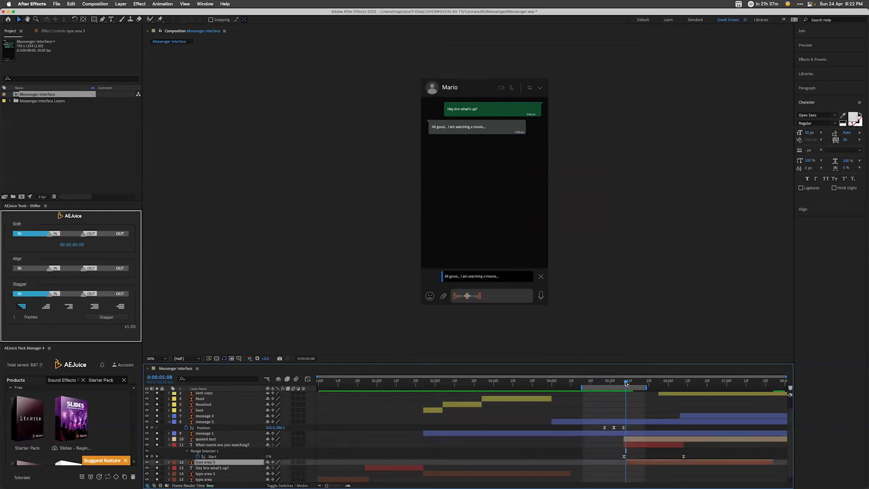
left_click_drag(625, 382, 569, 392)
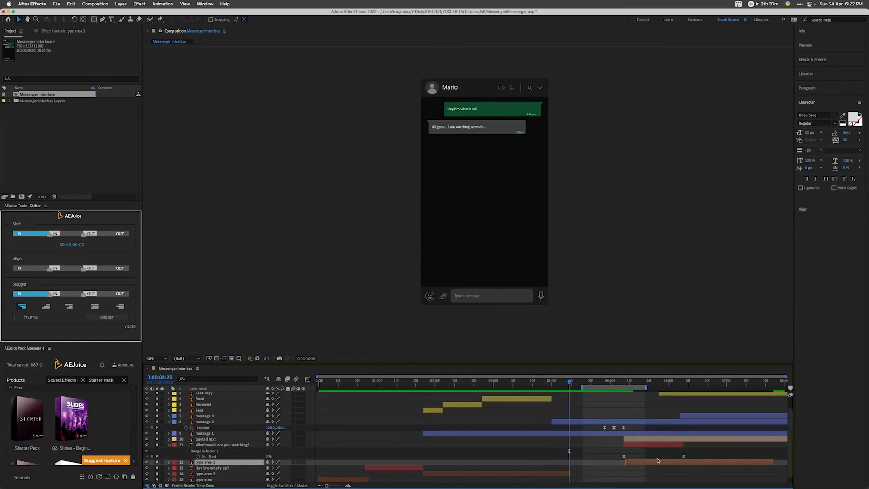
left_click_drag(657, 461, 712, 461)
left_click_drag(570, 383, 623, 391)
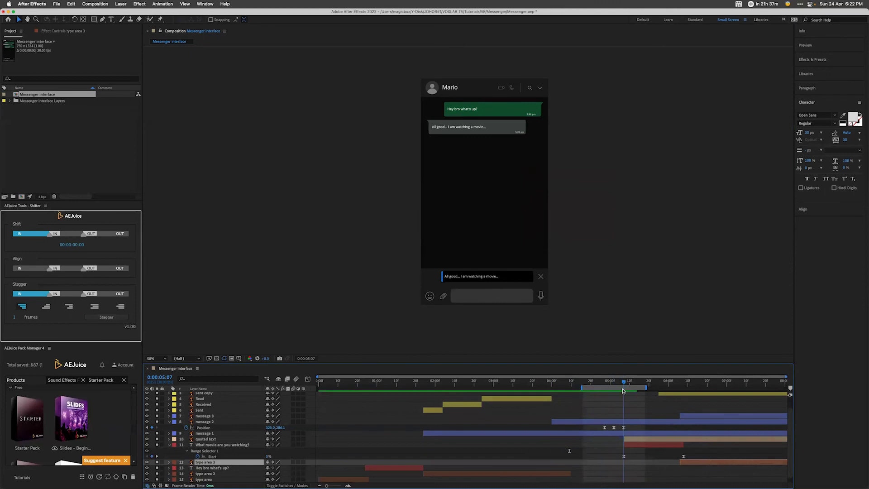
Step: Extend the type area 2 layer's out point and preview the typed reply at 100%
left_click_drag(571, 474, 623, 473)
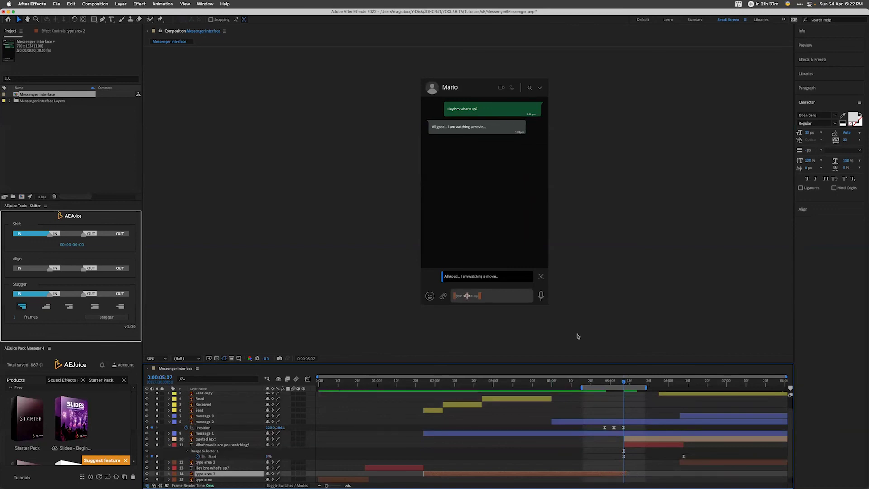
key("period")
left_click_drag(473, 297, 466, 175)
left_click_drag(624, 383, 680, 388)
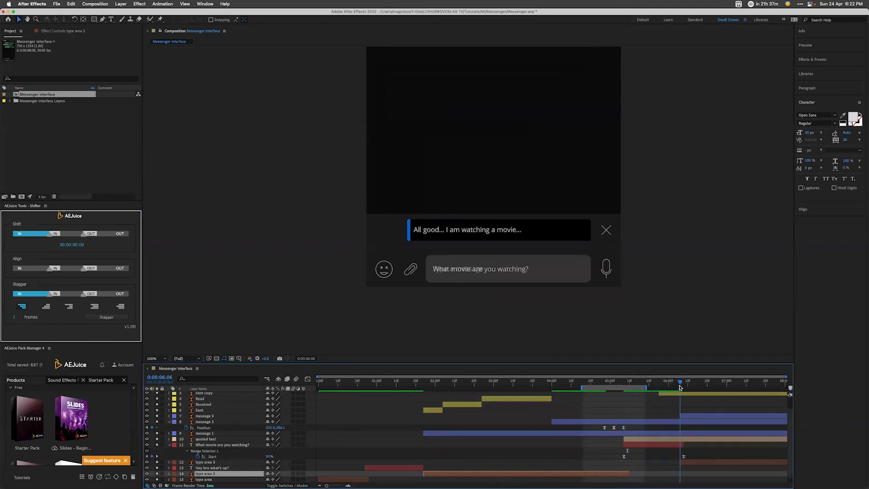
Step: End the quoted text layer at 0:00:06:08, when the reply bubble is sent
left_click(690, 463)
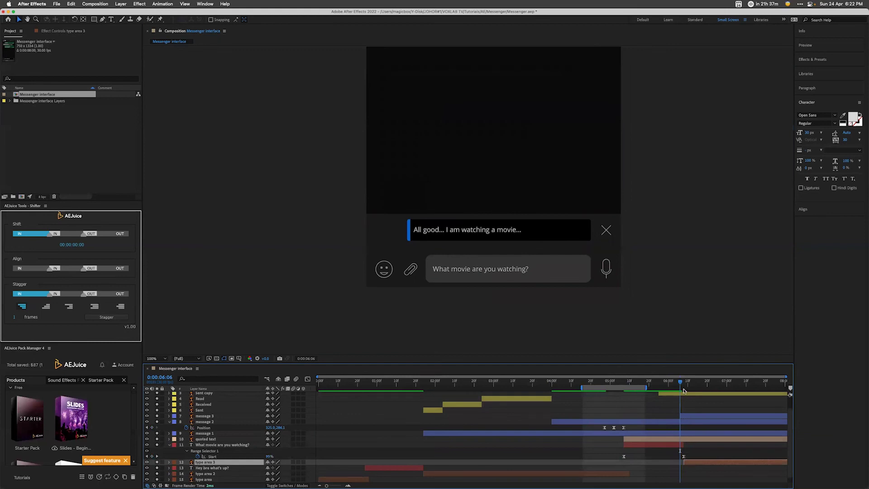
left_click_drag(683, 384, 685, 385)
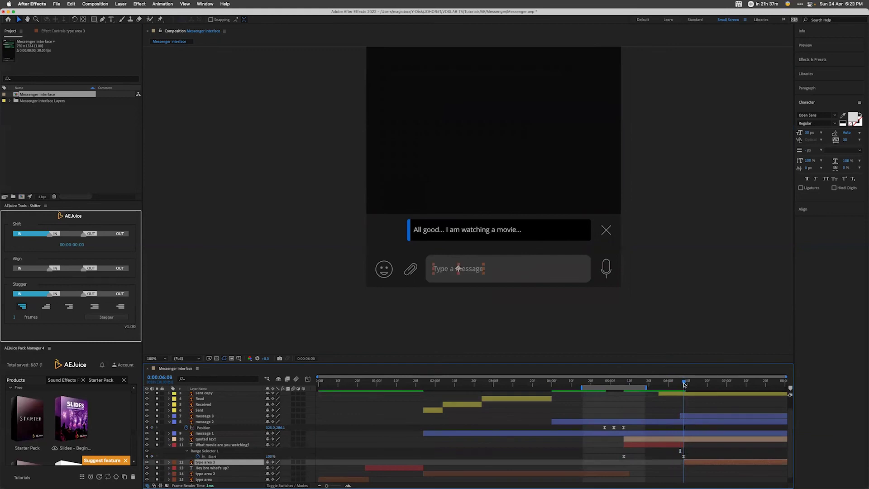
left_click(689, 440)
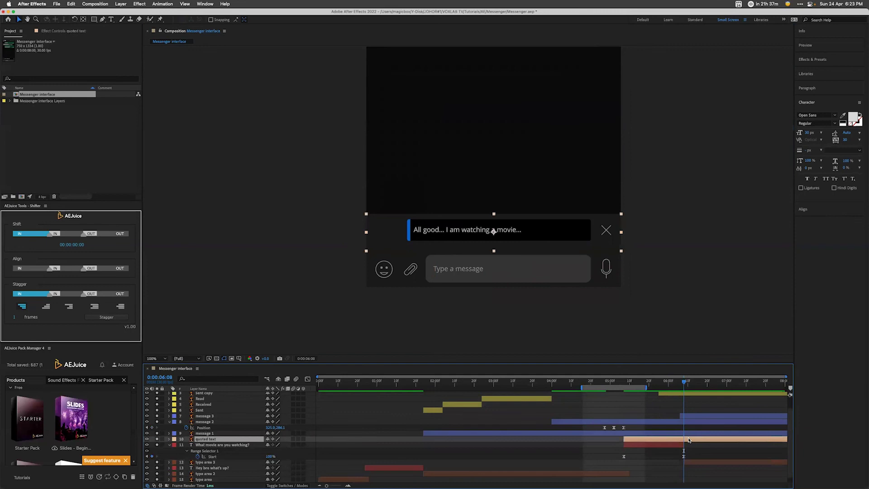
key("alt+bracketright")
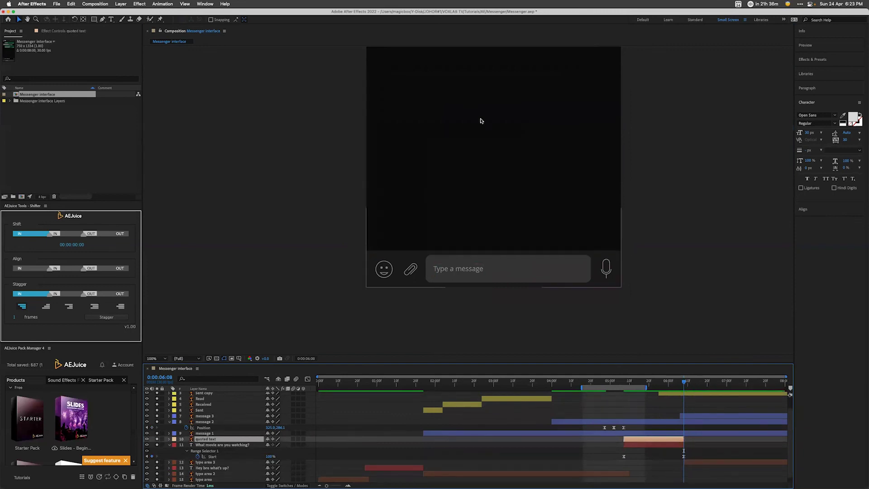
key("period")
key("comma")
key("h")
left_click_drag(560, 151, 566, 229)
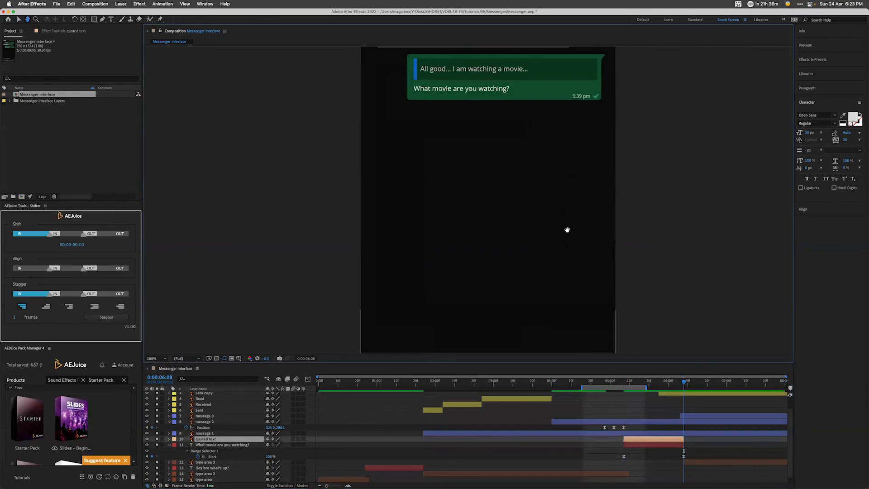
key("v")
key("comma")
key("comma")
Step: Shift the Read copy, Received copy and Sent copy tick layers later in time
left_click(645, 381)
scroll(686, 424, "up", 1)
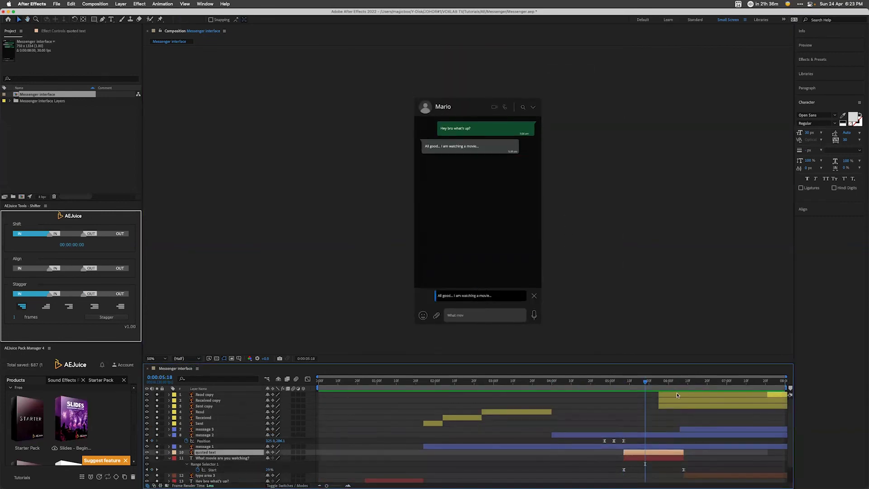
left_click(663, 395)
left_click_drag(659, 384, 698, 382)
key("period")
scroll(584, 167, "up", 2)
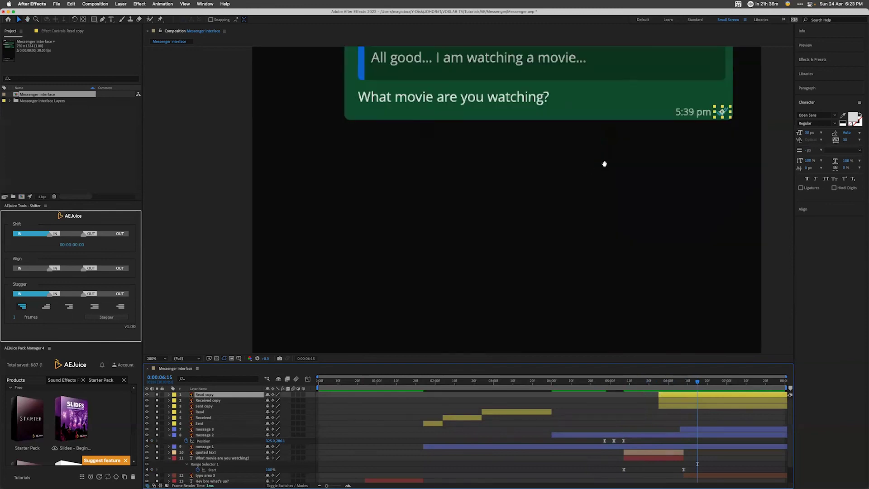
left_click(667, 408, "shift")
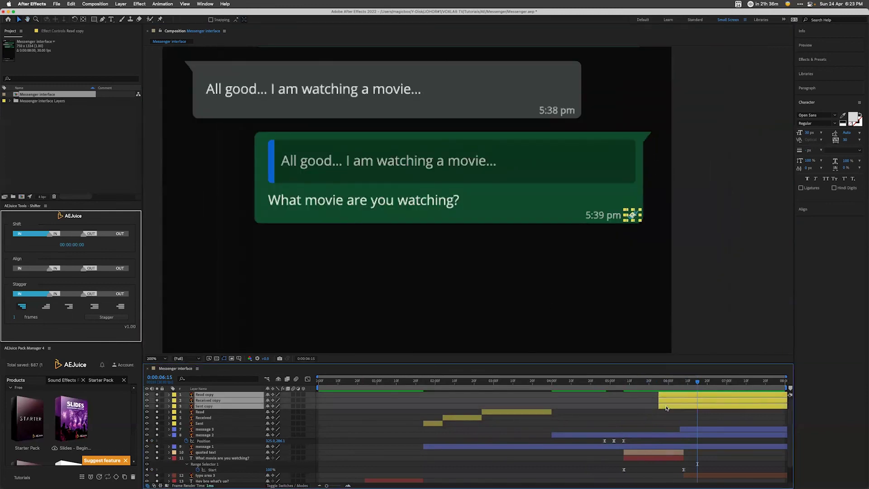
left_click_drag(666, 409, 710, 402)
Step: Move Read copy and Received copy further later, delaying Read copy to about 0:00:07:09
left_click(667, 402)
left_click(702, 401)
left_click(686, 395, "shift")
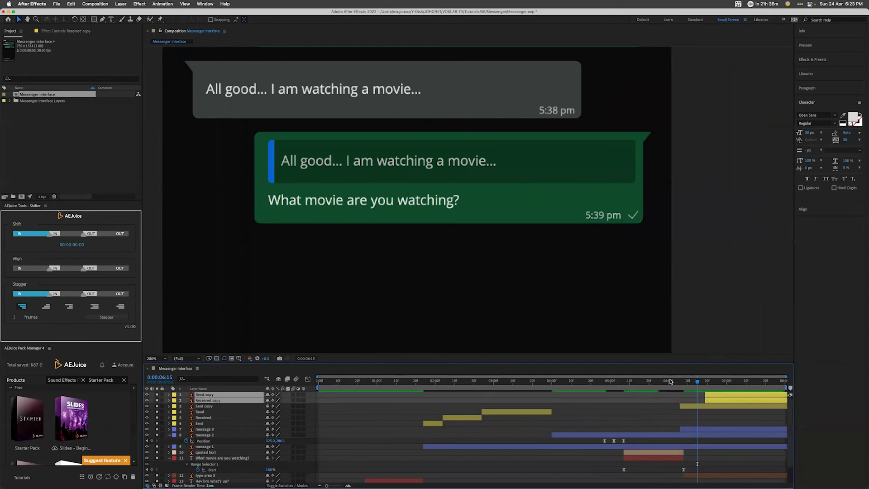
left_click_drag(671, 381, 722, 384)
left_click(715, 395)
Step: Trim Sent copy to end at 0:00:06:19 and Received copy where the blue double tick begins
left_click(708, 406)
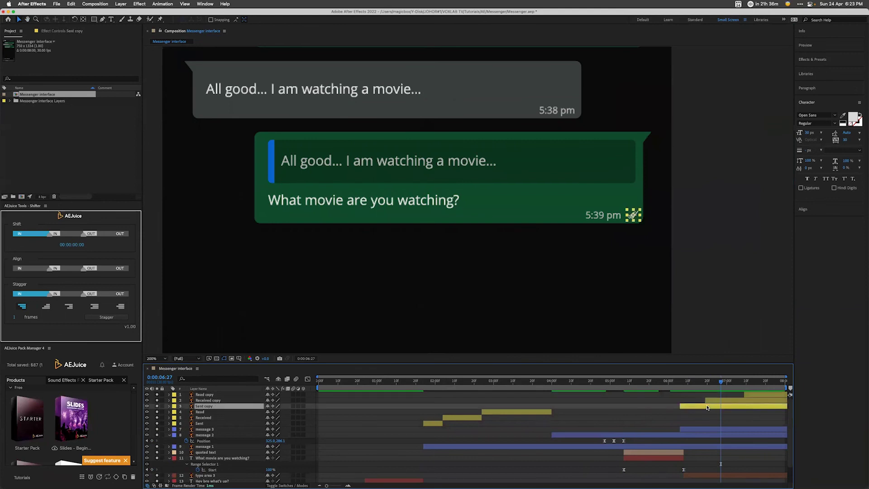
left_click(705, 383)
key("alt+bracketright")
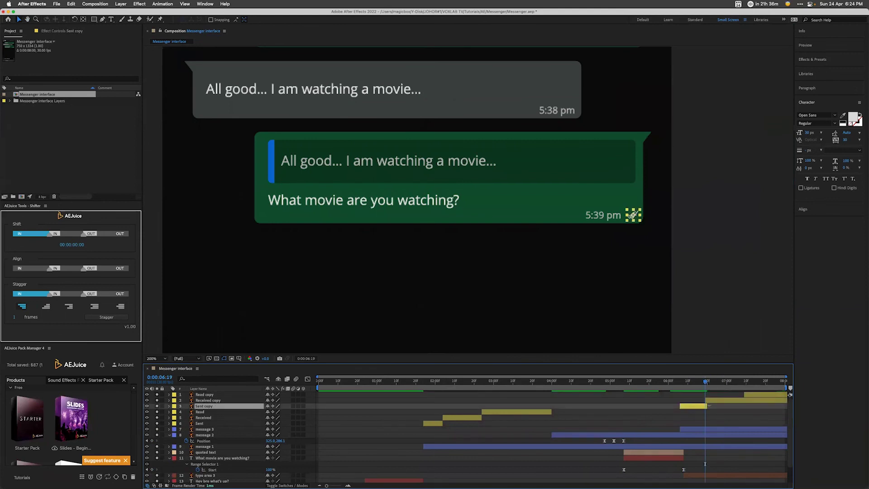
left_click(700, 381)
left_click_drag(701, 383, 744, 388)
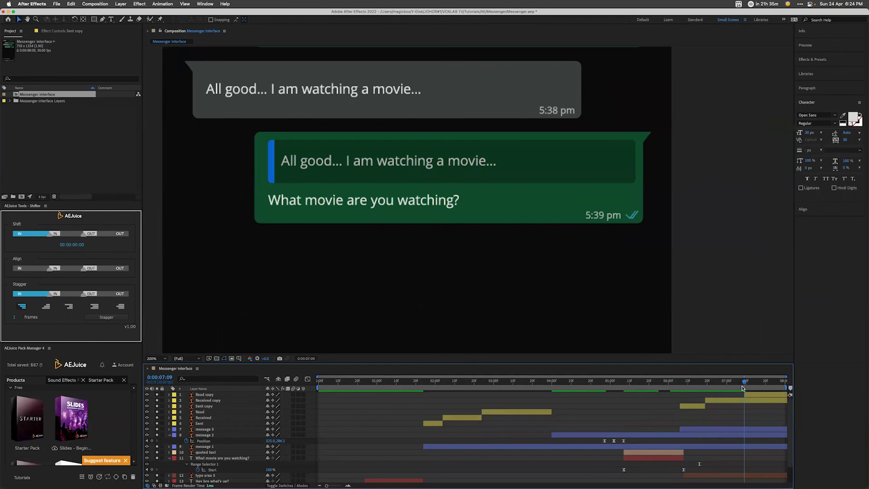
left_click(747, 395)
left_click(747, 401)
key("alt+]")
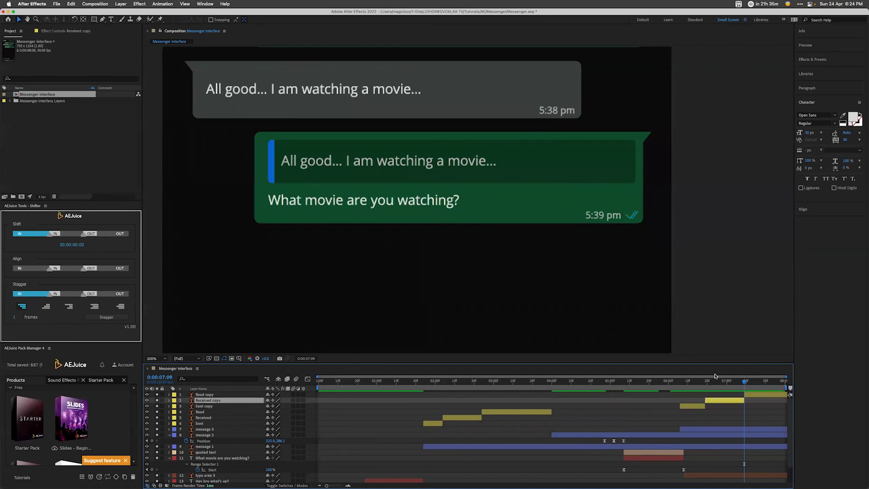
Step: Extend the first message's Read layer so its out point reaches the end of the timeline
left_click_drag(596, 255, 613, 343)
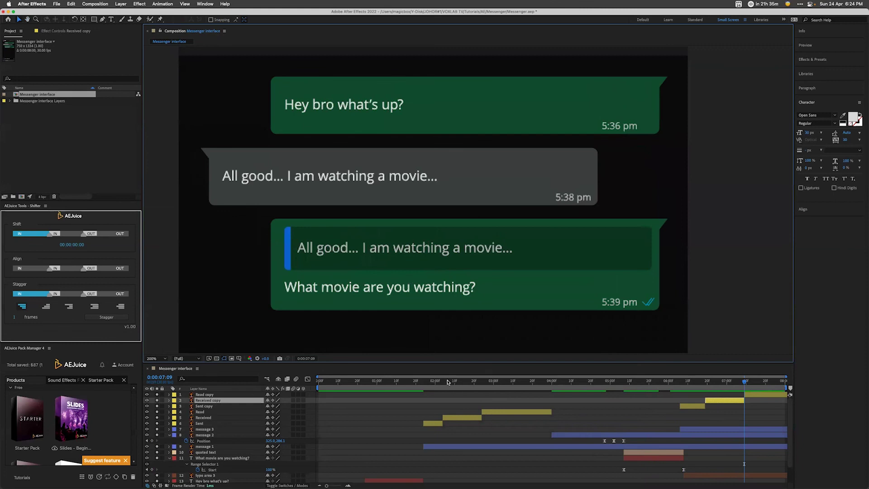
key("Home")
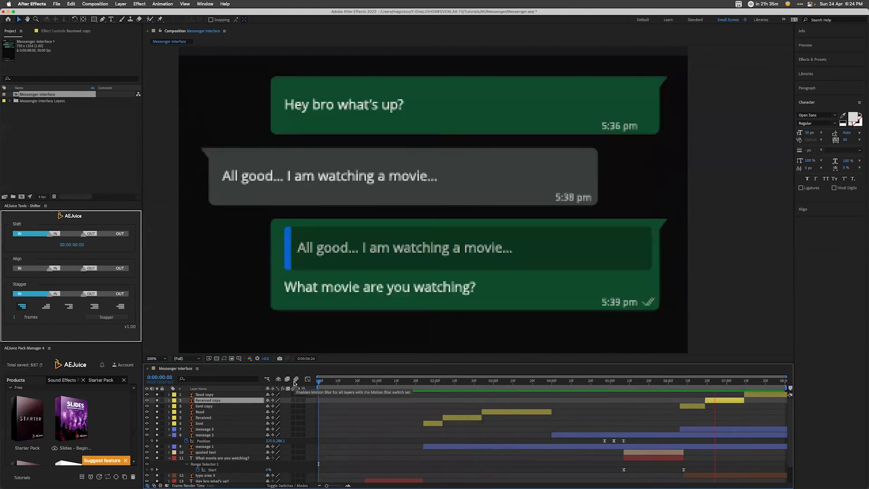
left_click(550, 412)
left_click_drag(553, 411, 781, 412)
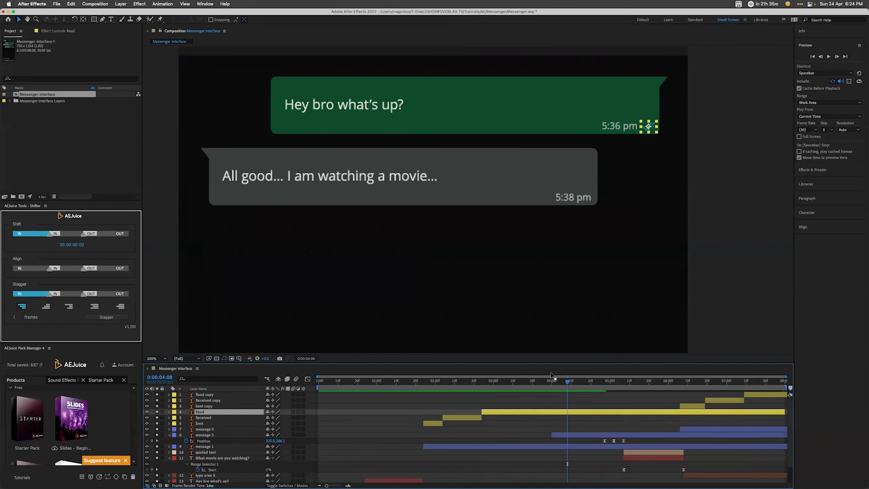
left_click_drag(564, 382, 300, 377)
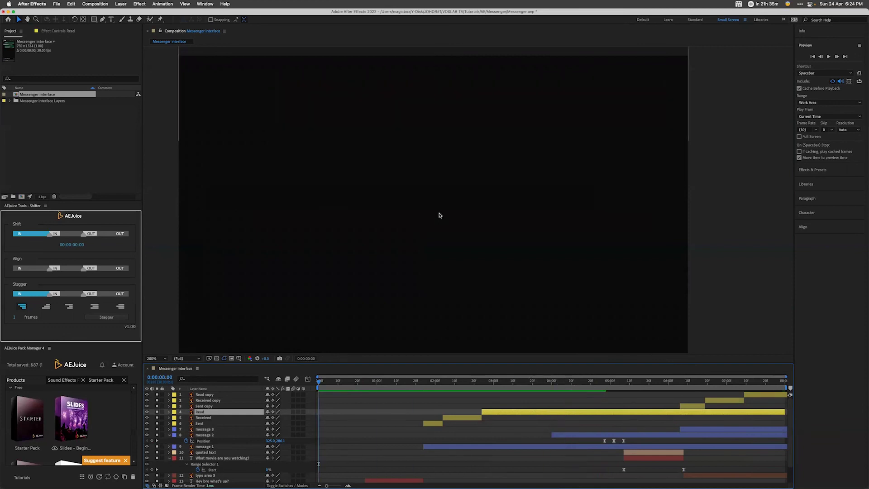
Step: Set the viewer to 100% with the chat header at top and preview the animation
left_click_drag(439, 214, 500, 137)
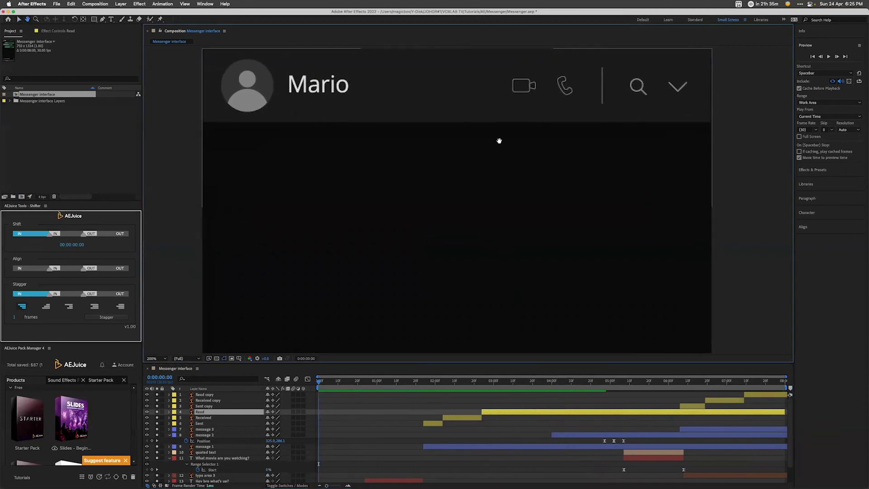
key("v")
key("comma")
left_click_drag(538, 221, 547, 140)
left_click(695, 219)
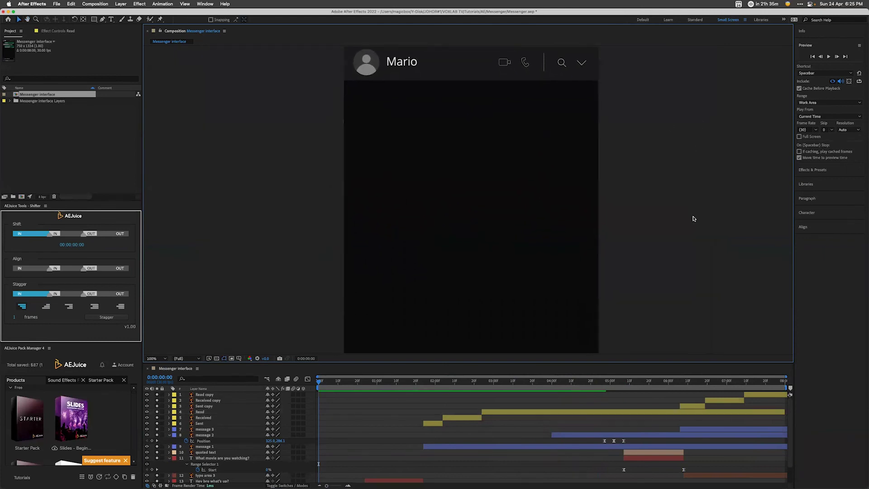
left_click(311, 384)
key("space")
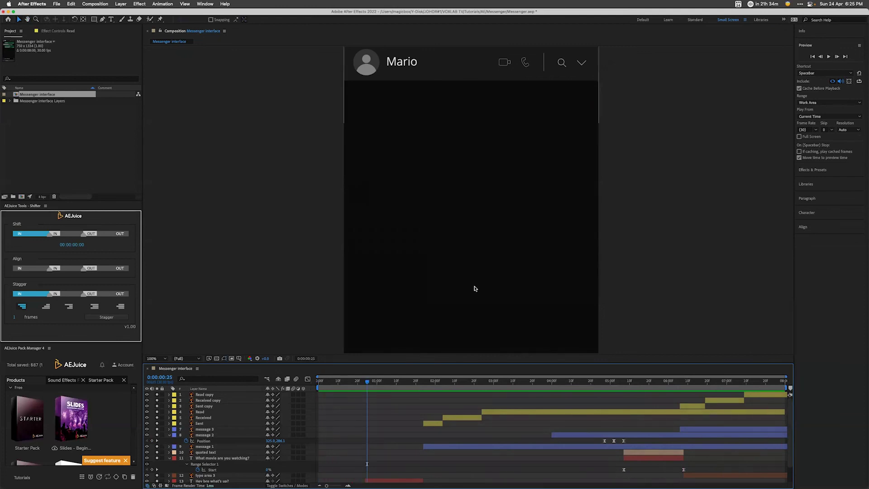
Step: Stop the preview, fit the whole Messenger composition in view, and return the playhead to 0:00:00:00
key("space")
key("comma")
scroll(516, 254, "down", 1)
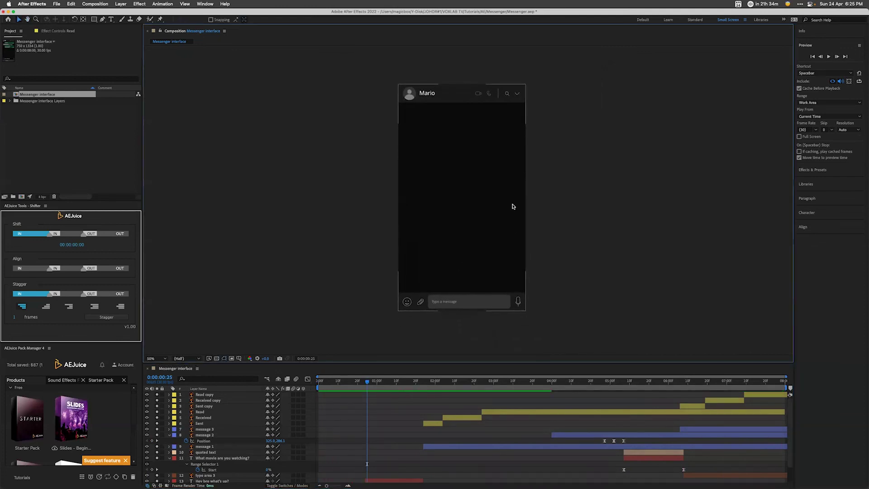
key("period")
key("shift+slash")
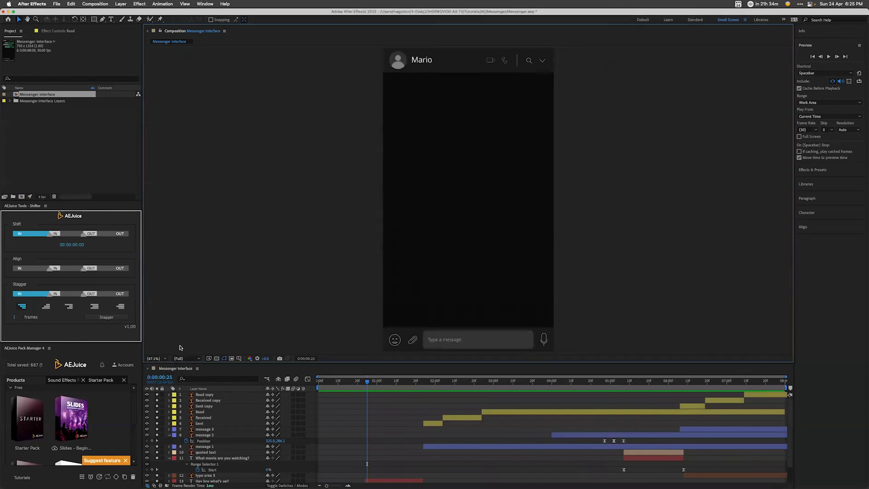
left_click_drag(358, 382, 308, 381)
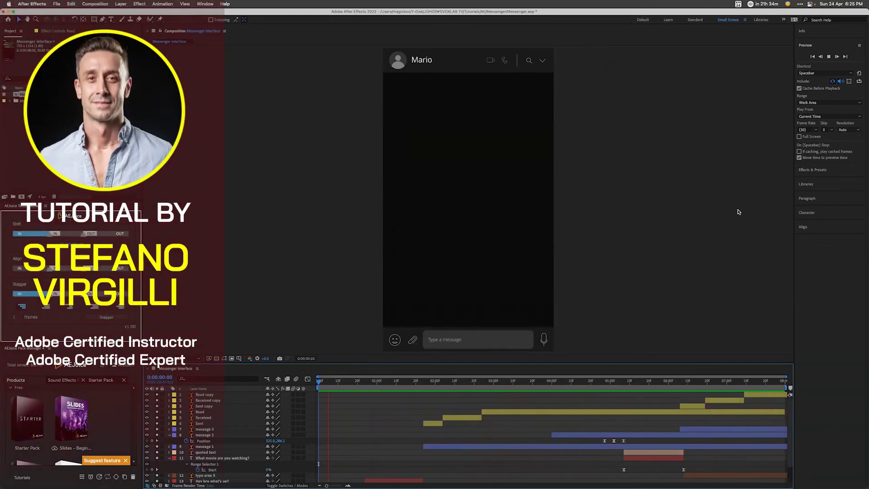
Step: Stop playback at 0:00:06:11 on the finished three-bubble conversation
left_click(690, 380)
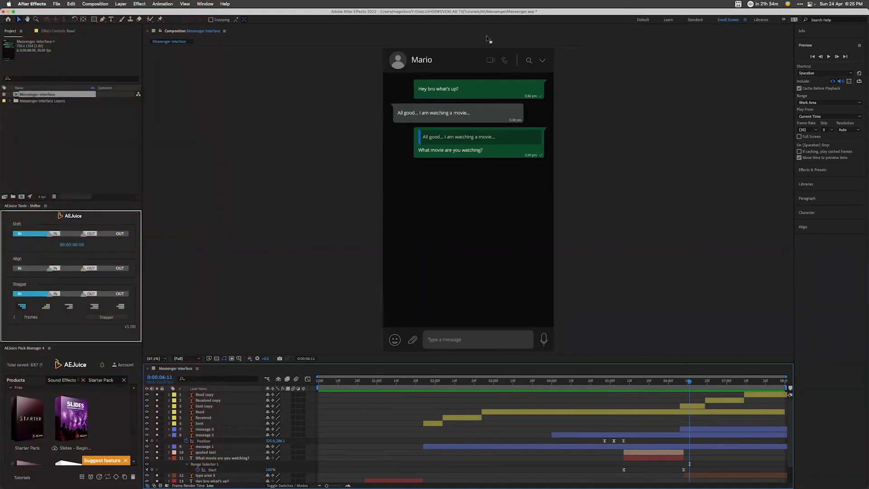